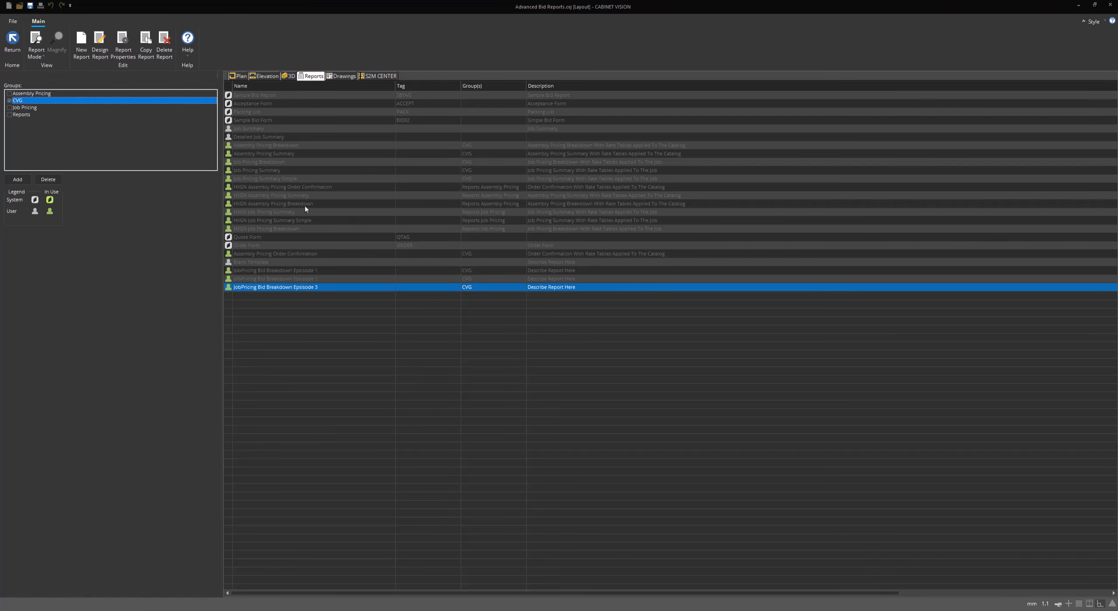
# Open the JobPricing Bid Breakdown Episode 3 report for design and check its user and customer address blocks
pyautogui.rightClick(267, 287)
pyautogui.click(268, 312)
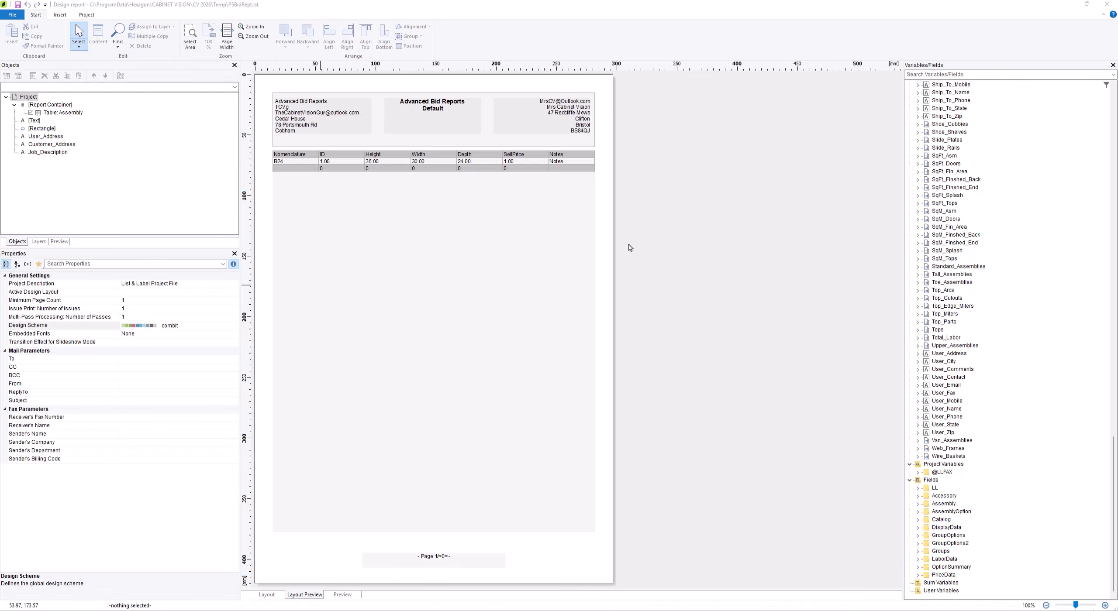
pyautogui.click(342, 124)
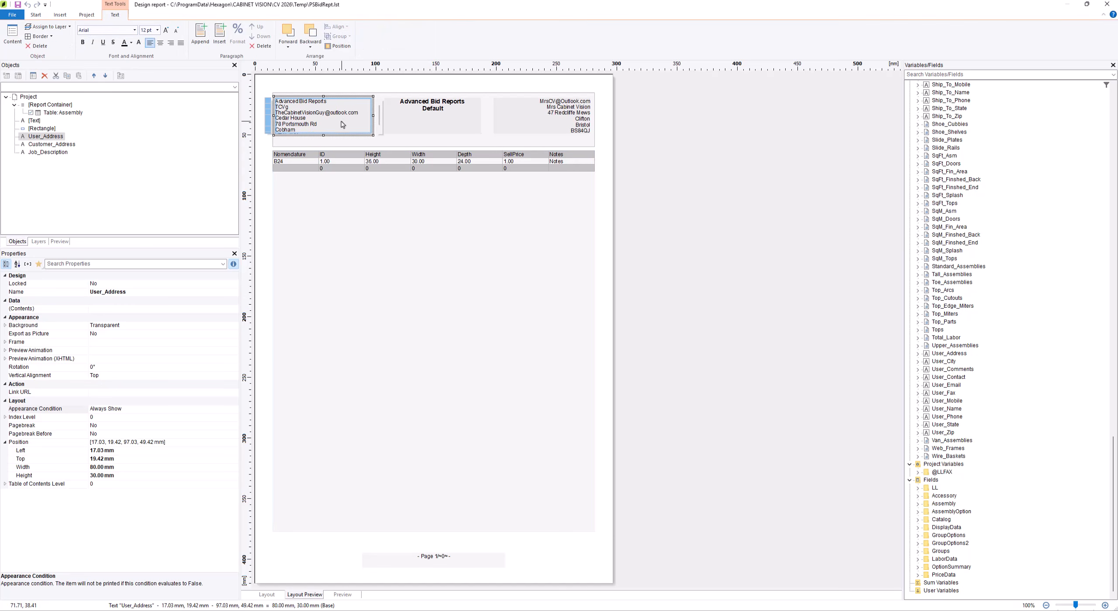
pyautogui.click(526, 122)
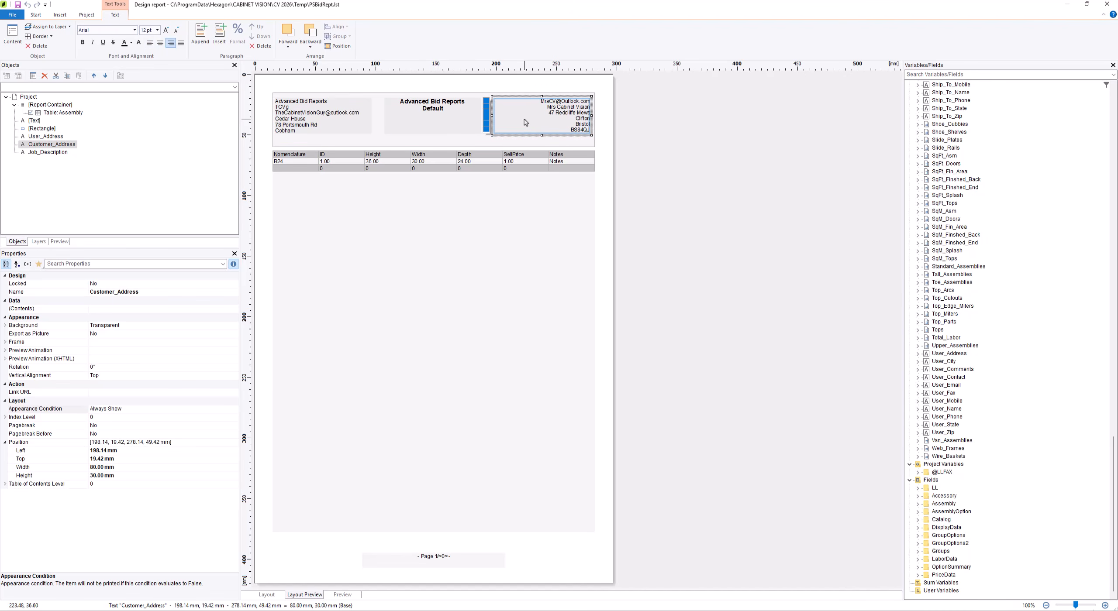
# Open the formula editor for the Job_Description text's appearance condition
pyautogui.click(463, 125)
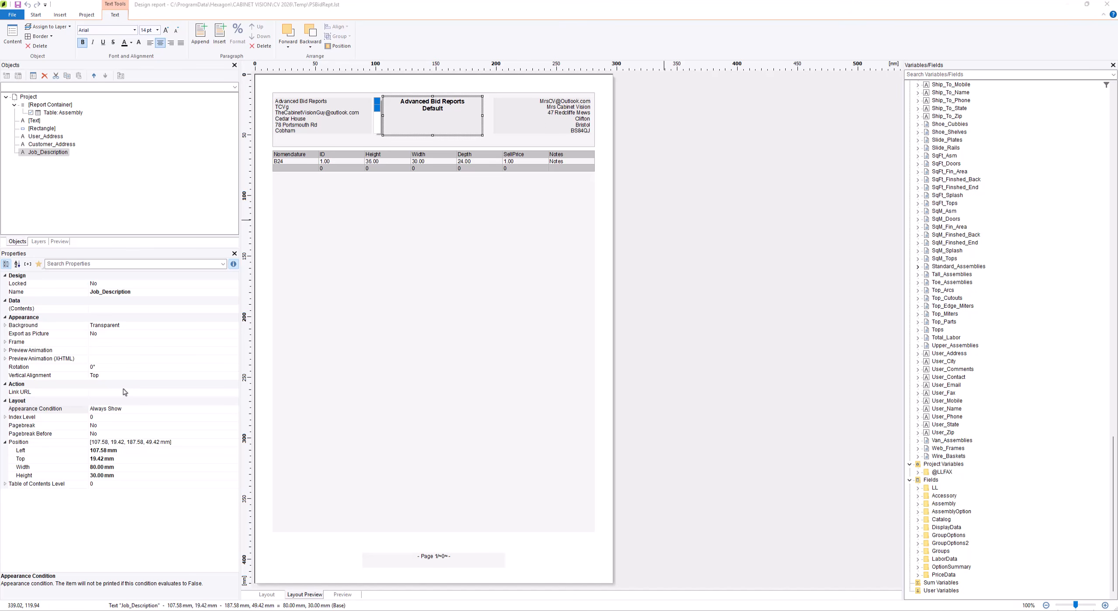
pyautogui.click(127, 410)
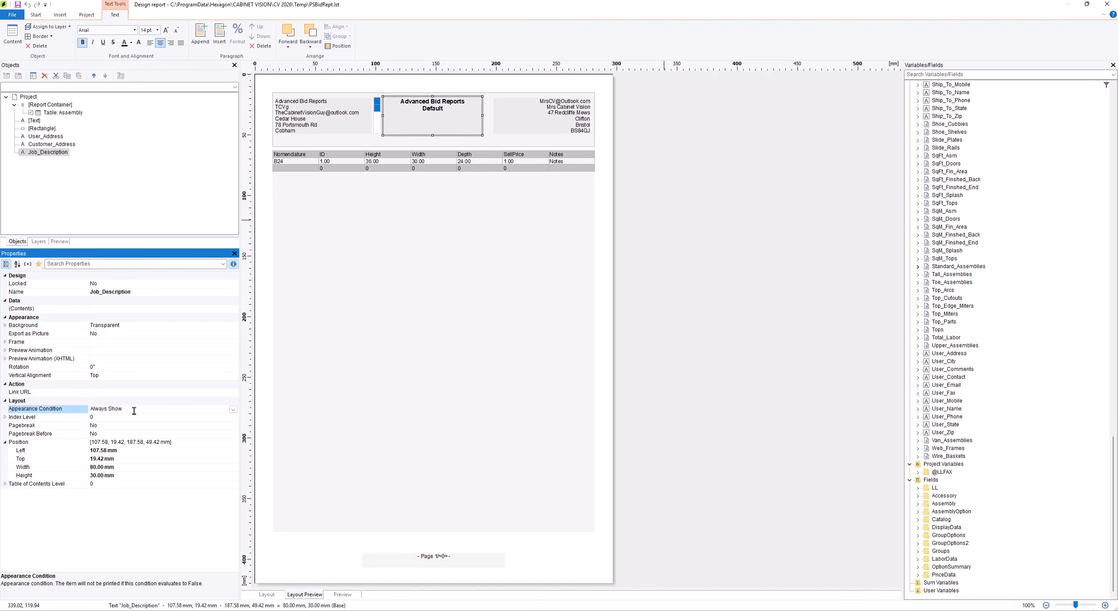
pyautogui.click(233, 410)
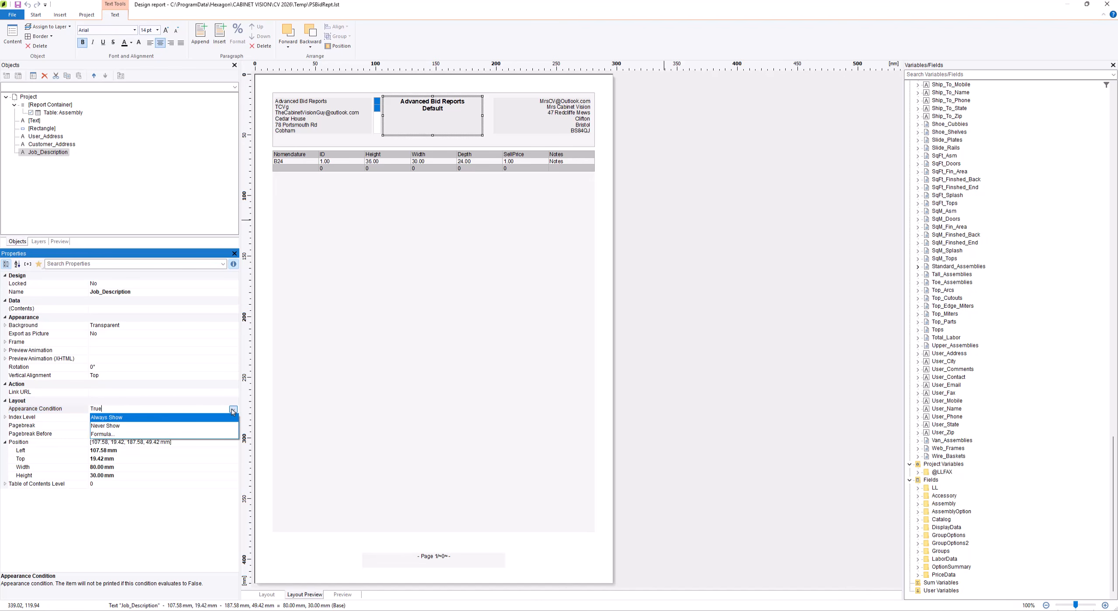
pyautogui.click(207, 435)
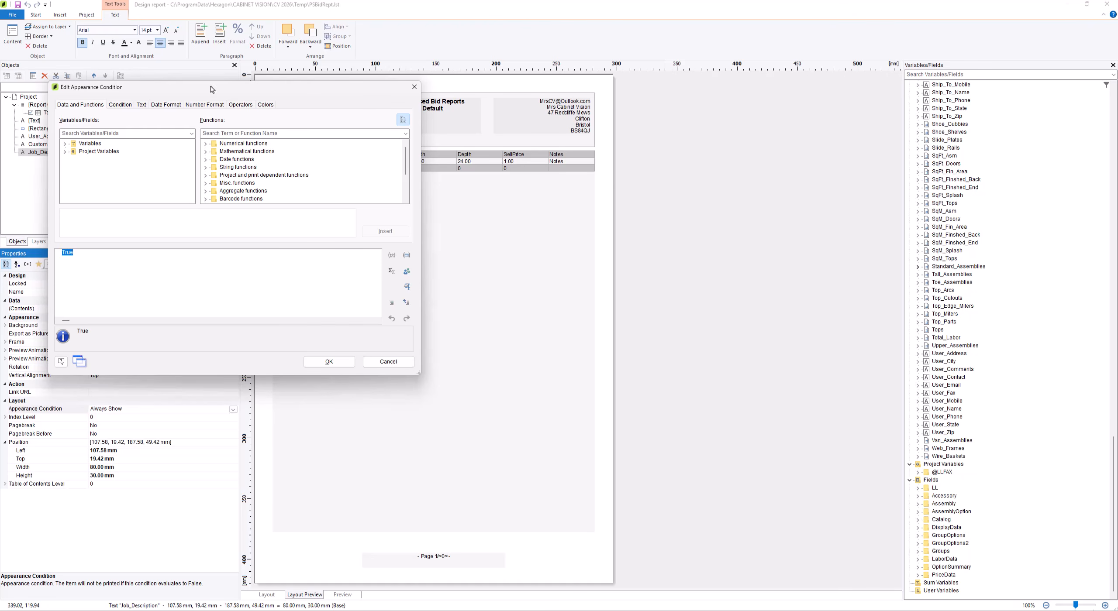
pyautogui.moveTo(210, 87); pyautogui.dragTo(498, 185)
pyautogui.click(390, 354)
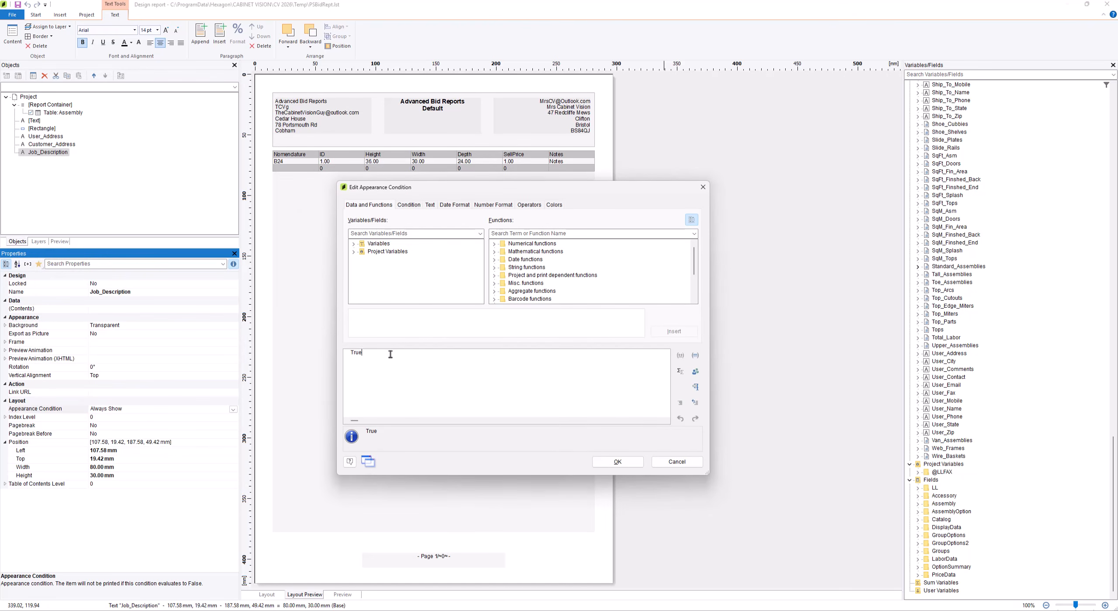
# Search the functions for "page" and replace the True condition with the Page() function
pyautogui.doubleClick(379, 354)
pyautogui.click(508, 234)
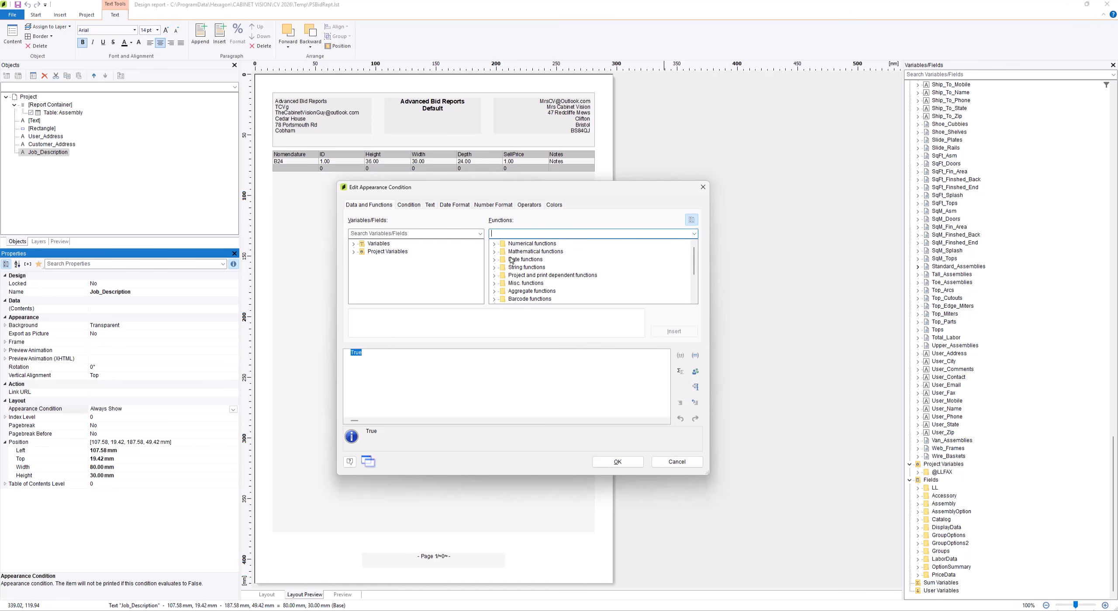
pyautogui.scroll(-2, 694, 281)
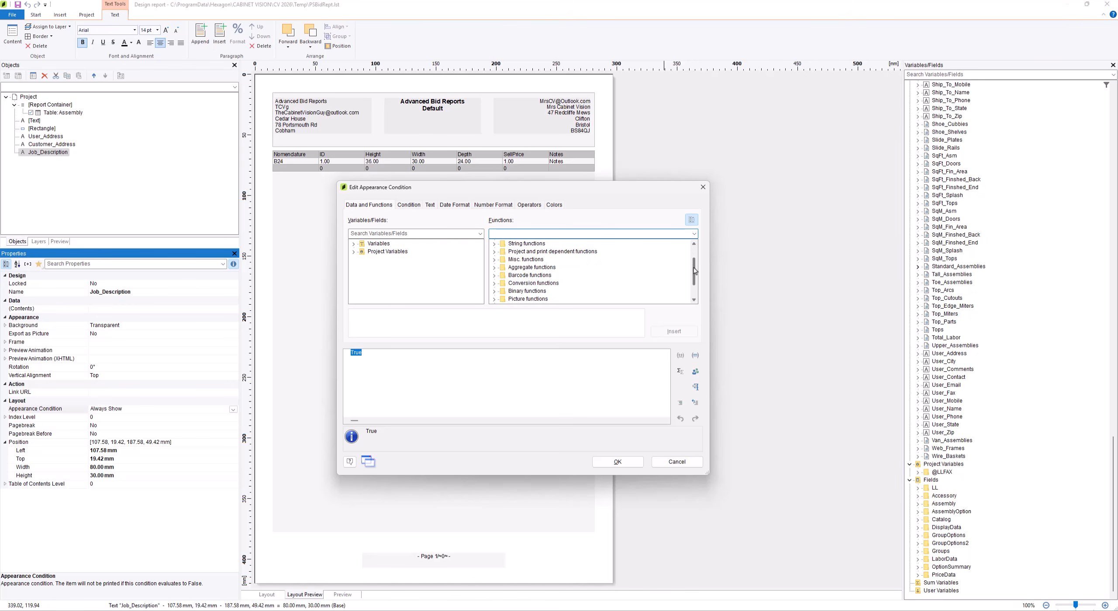
pyautogui.scroll(2, 694, 281)
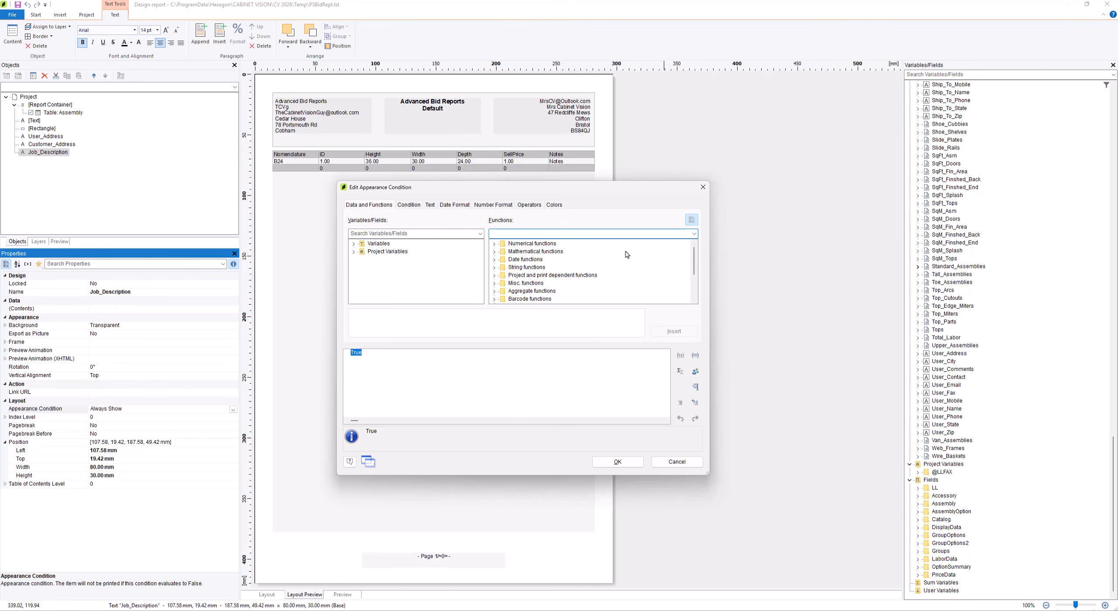
pyautogui.write('page')
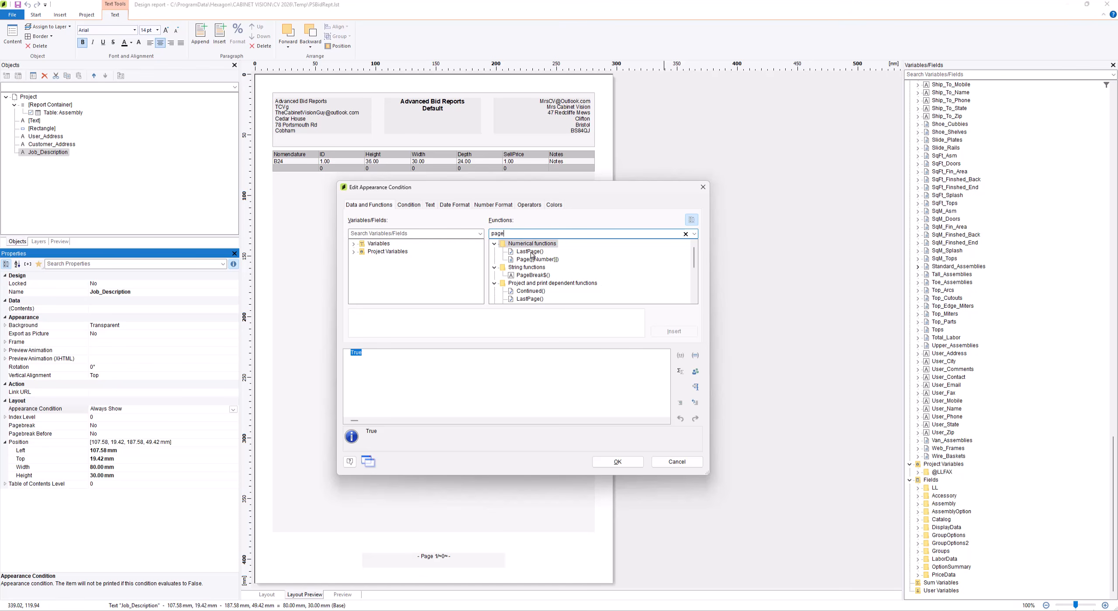
pyautogui.scroll(-1, 695, 262)
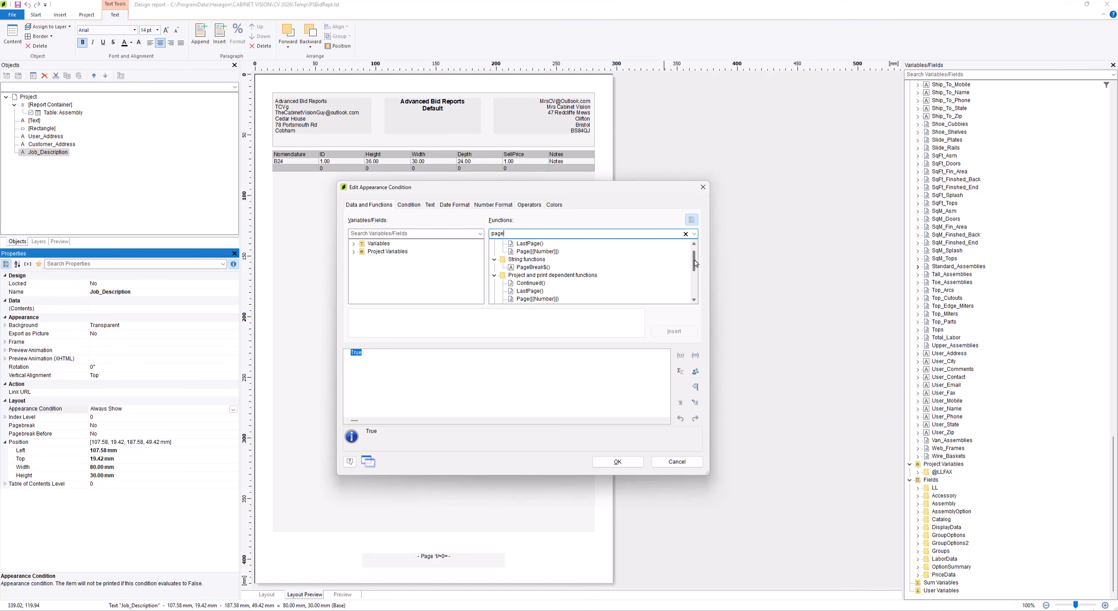
pyautogui.scroll(-2, 695, 264)
pyautogui.click(544, 285)
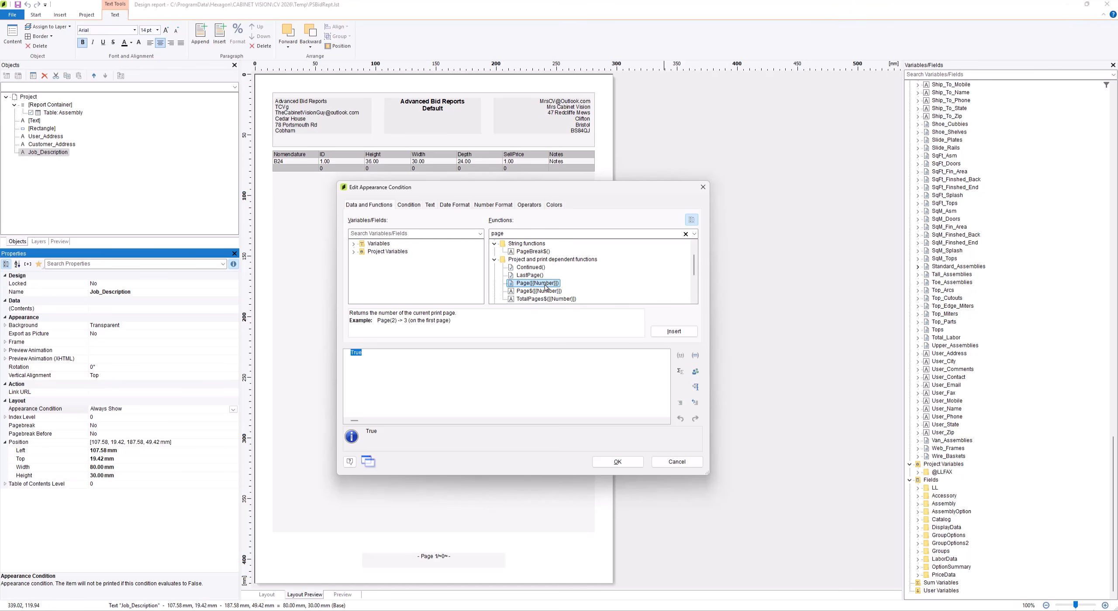
pyautogui.doubleClick(546, 286)
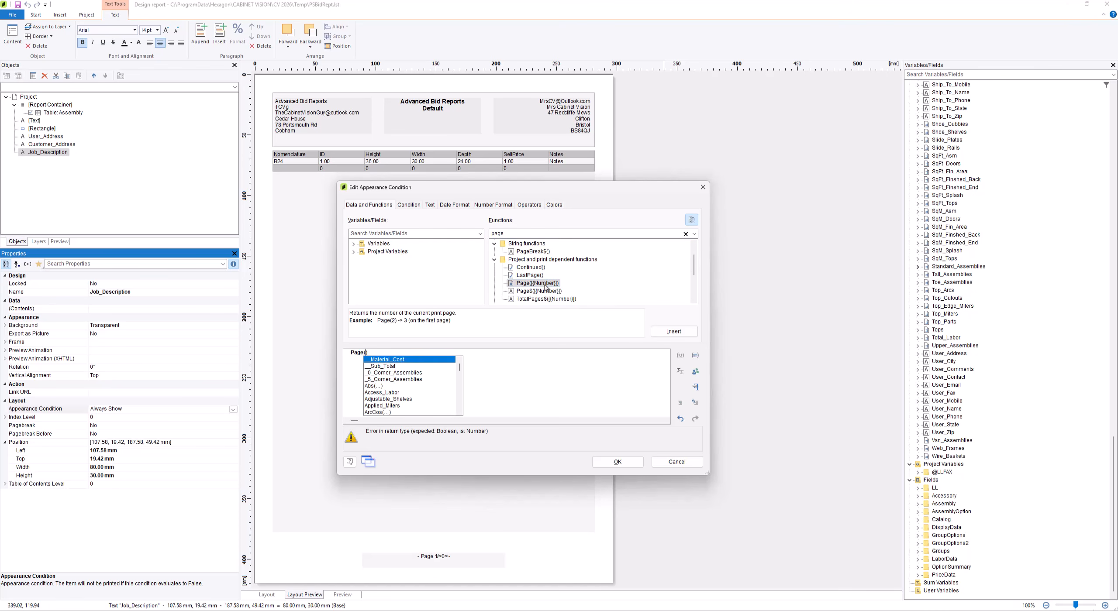
# Complete the Job_Description appearance condition as Page() = 1 and accept it
pyautogui.click(383, 355)
pyautogui.write('= 1')
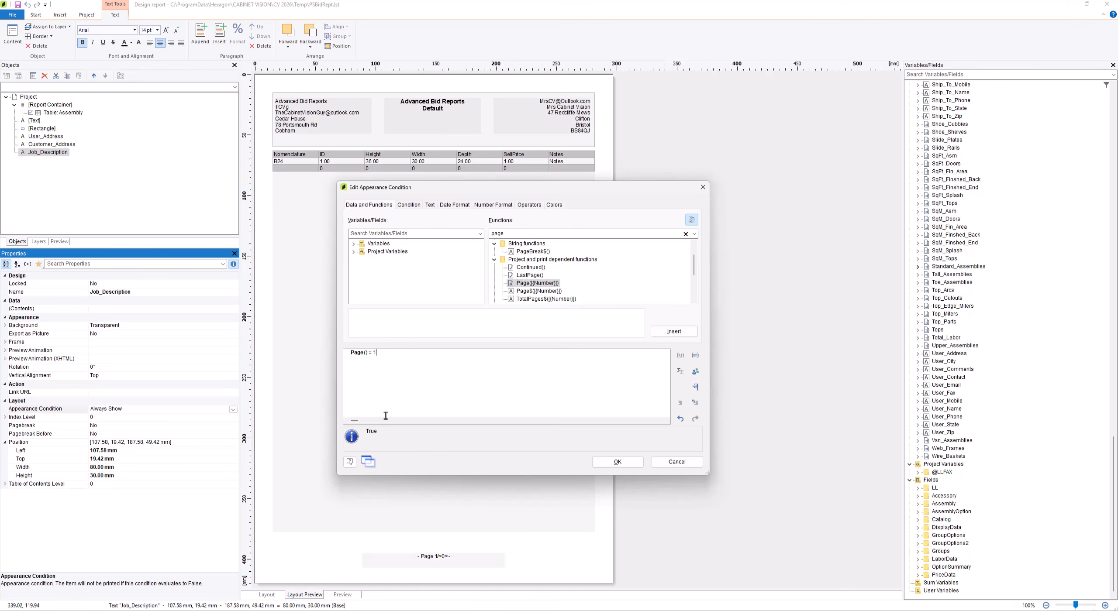
pyautogui.press('BackSpace')
pyautogui.write('2')
pyautogui.press('BackSpace')
pyautogui.write('1')
pyautogui.moveTo(387, 356); pyautogui.dragTo(317, 349)
pyautogui.hotkey('ctrl', 'c')
pyautogui.click(617, 462)
# Try to reuse the Page() = 1 formula as the User_Address text's appearance condition
pyautogui.click(323, 116)
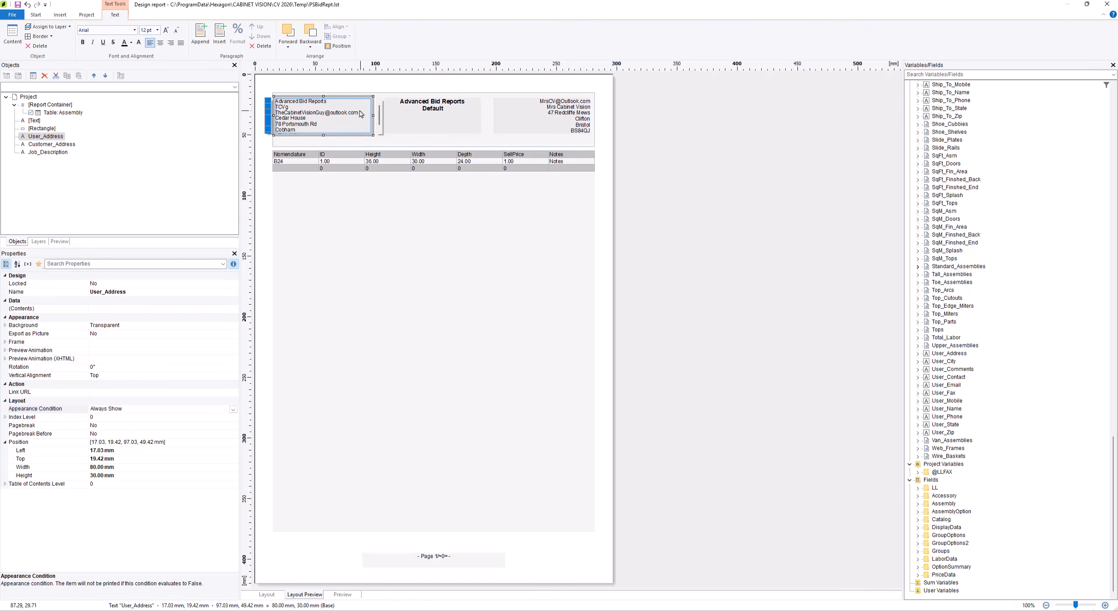
pyautogui.click(223, 410)
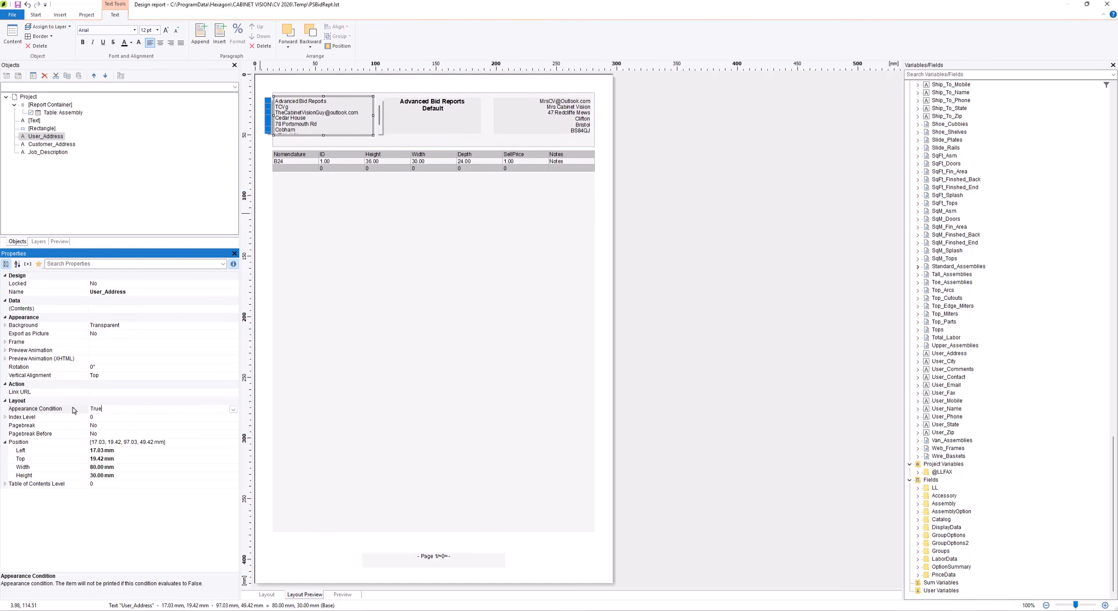
pyautogui.click(233, 410)
pyautogui.click(220, 435)
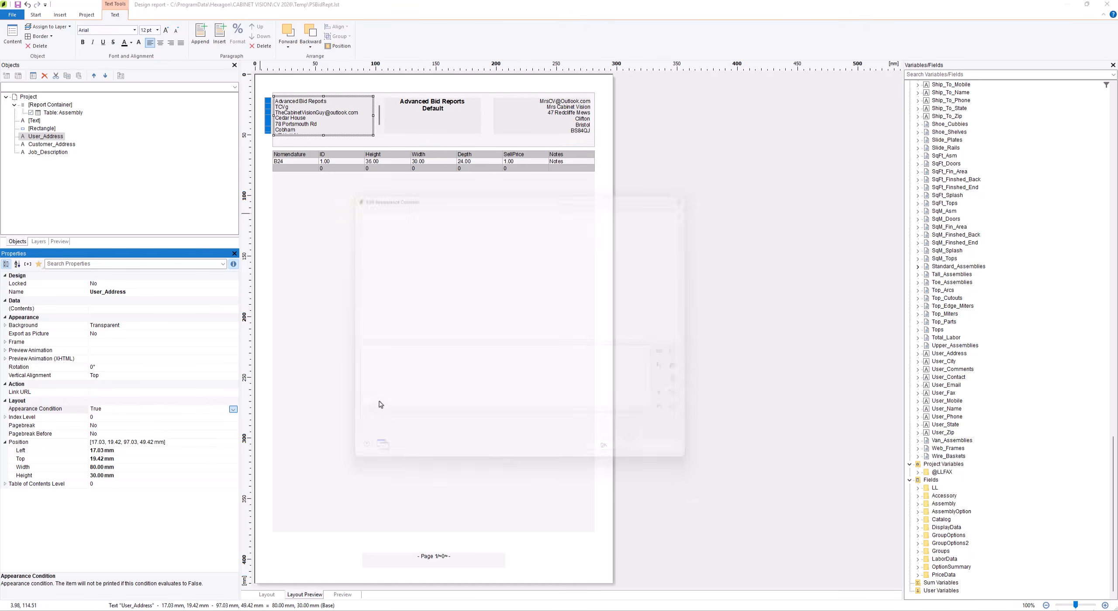
pyautogui.hotkey('ctrl', 'v')
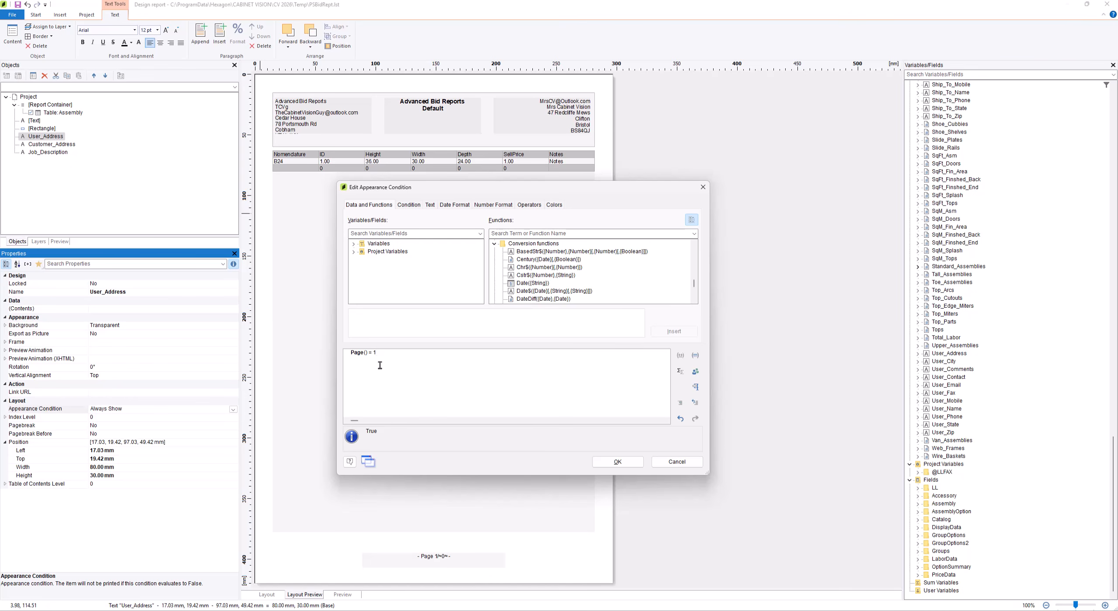
pyautogui.click(677, 462)
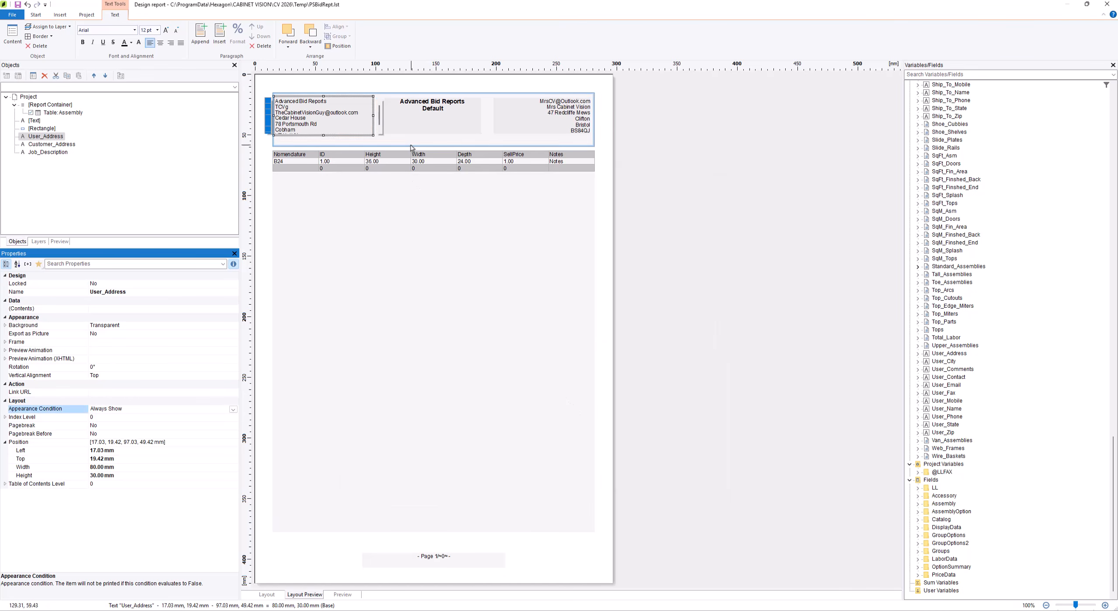
# Reset the Job_Description text's appearance condition to True (Always Show) and deselect it
pyautogui.click(419, 128)
pyautogui.click(233, 410)
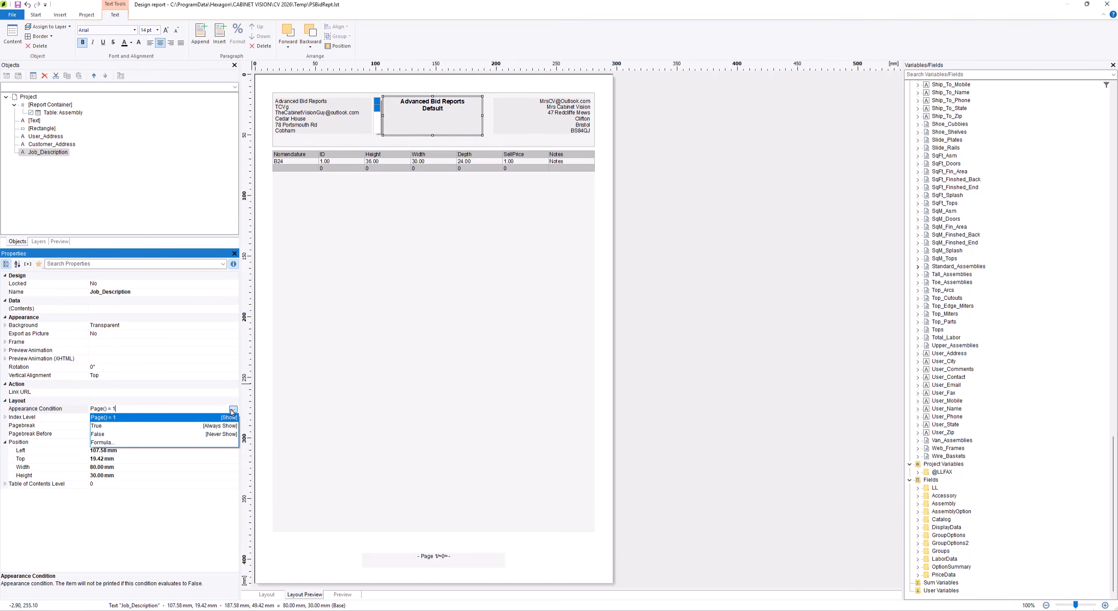
pyautogui.click(144, 426)
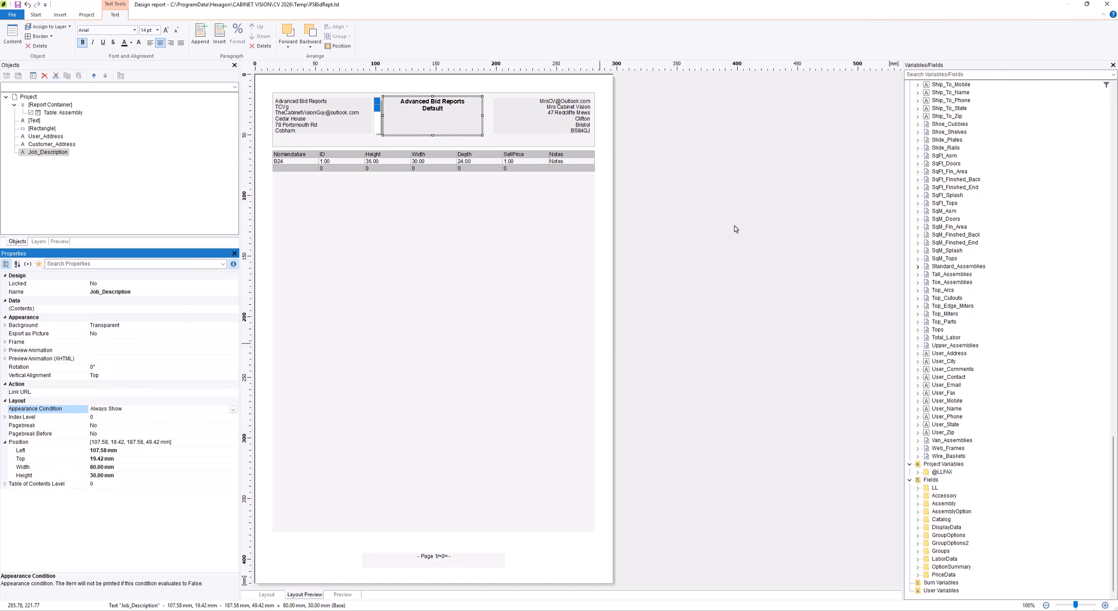
pyautogui.click(723, 128)
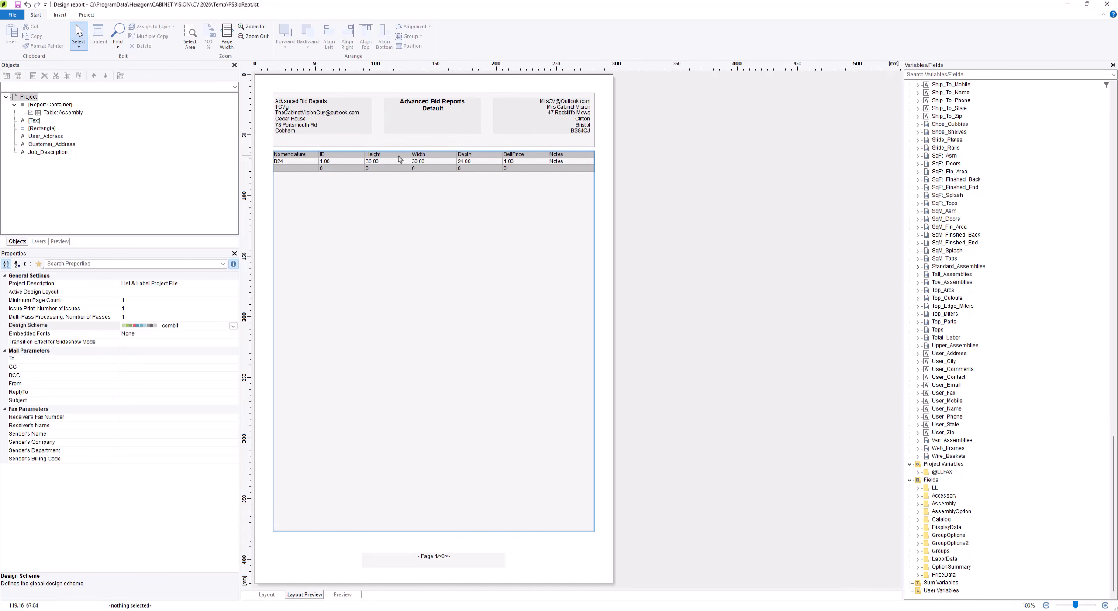
# Open the Assembly table's contents at the header line and select Line Definition 1
pyautogui.click(316, 156)
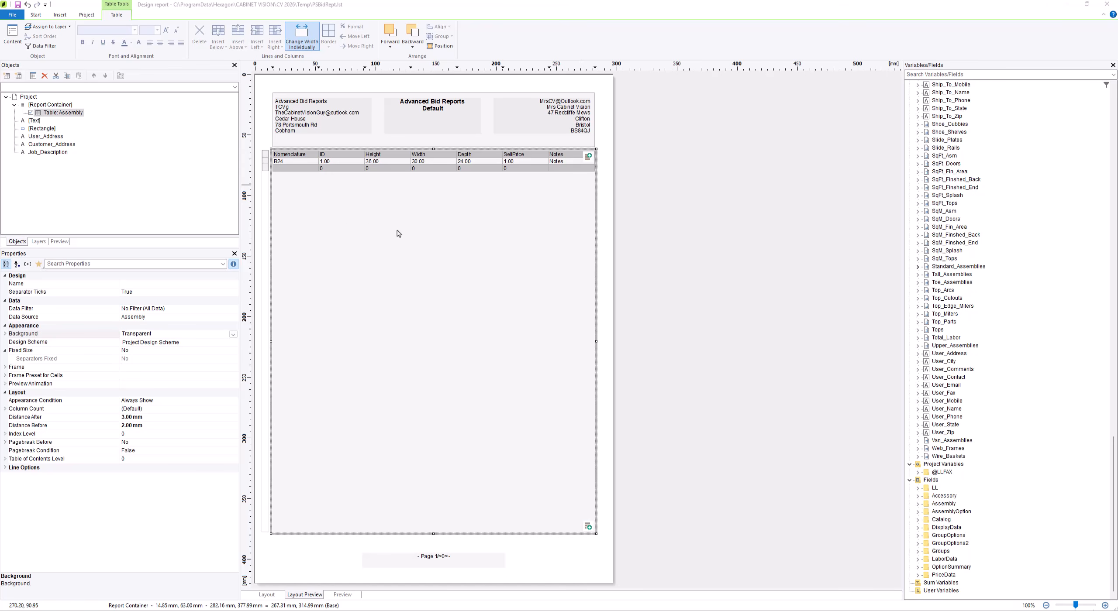
pyautogui.doubleClick(288, 153)
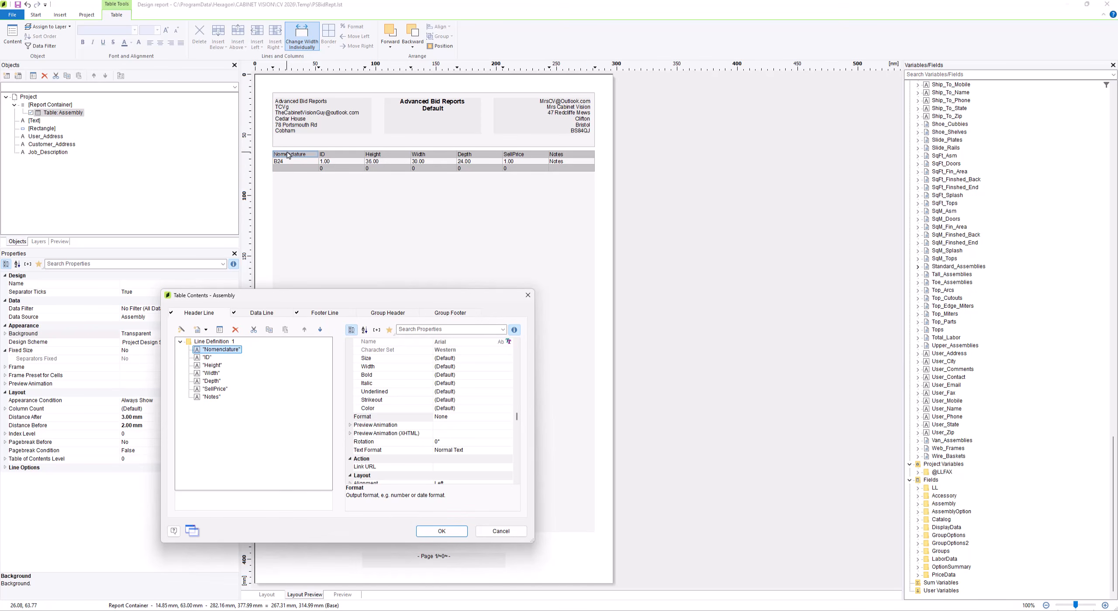
pyautogui.click(217, 341)
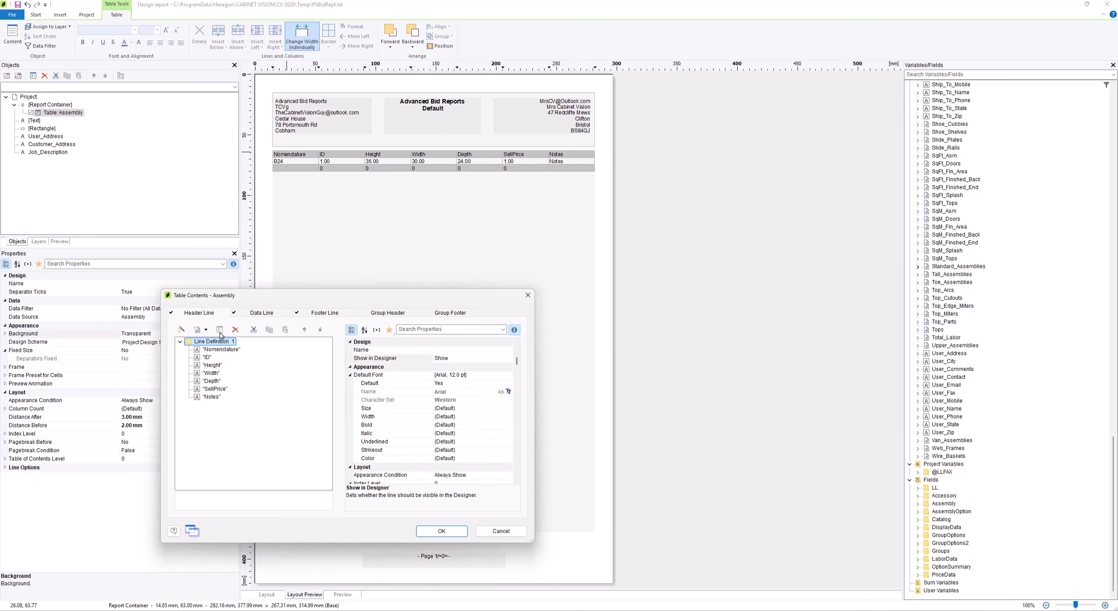
pyautogui.moveTo(247, 300); pyautogui.dragTo(387, 212)
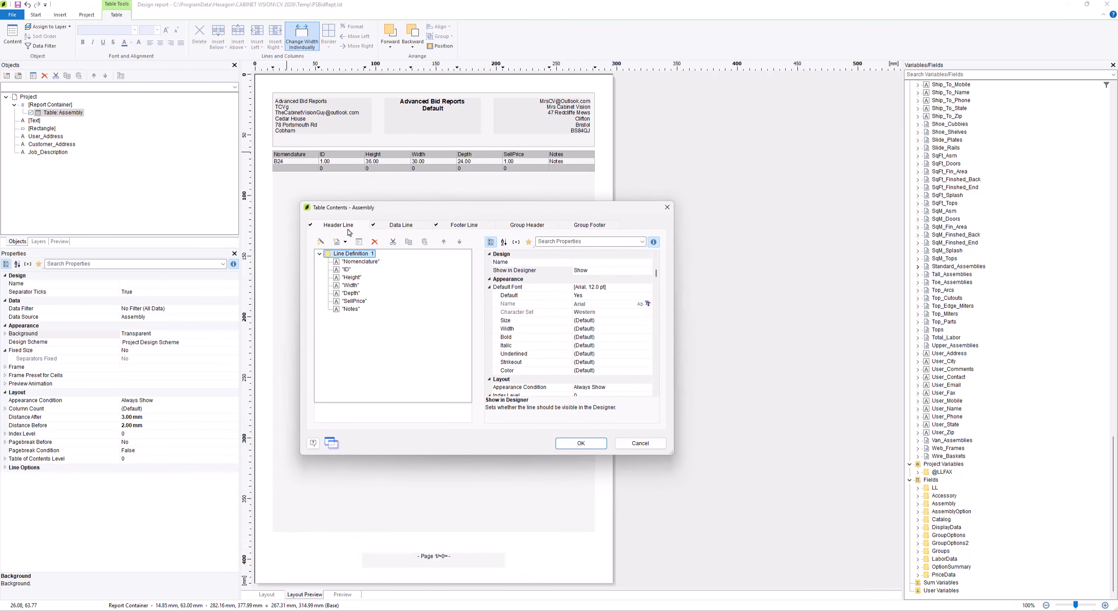
# Review each column of the Assembly table's header line, from Nomenclature to Notes
pyautogui.click(355, 263)
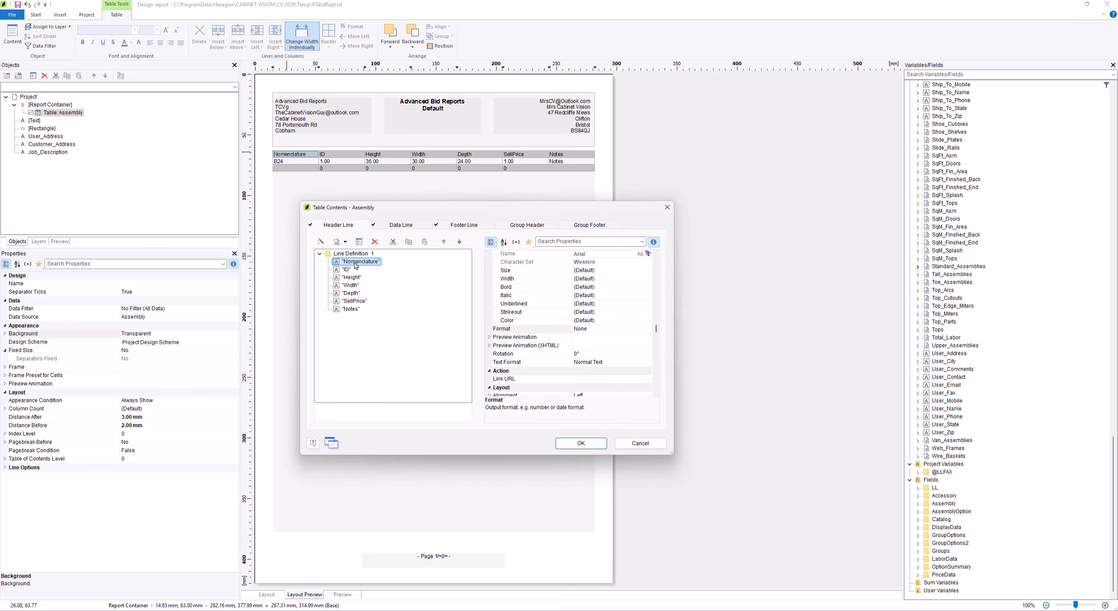
pyautogui.click(349, 270)
pyautogui.click(352, 279)
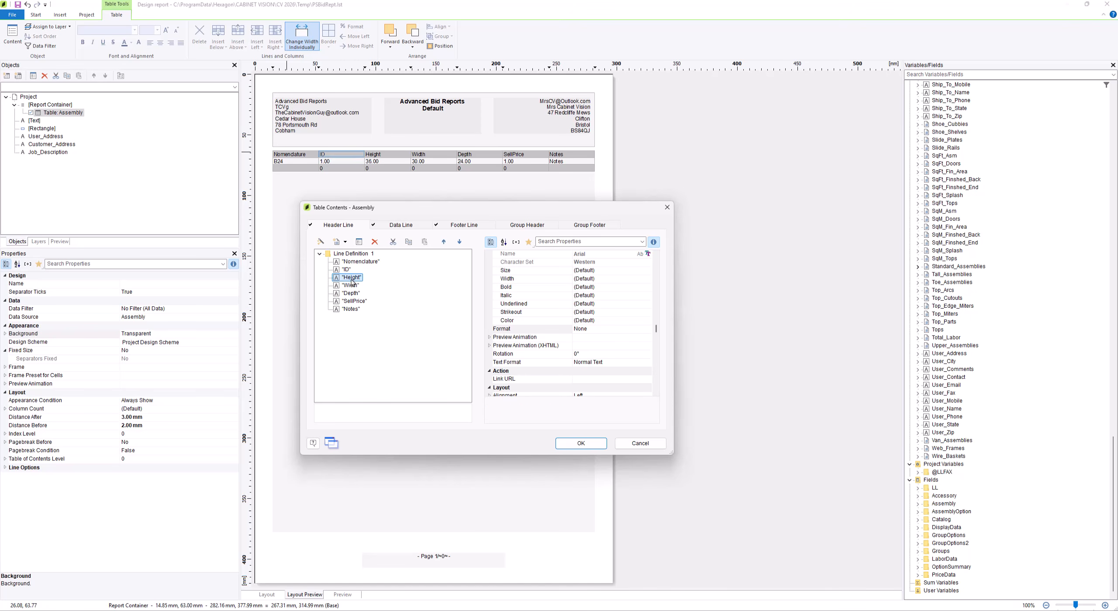
pyautogui.click(352, 286)
pyautogui.click(354, 294)
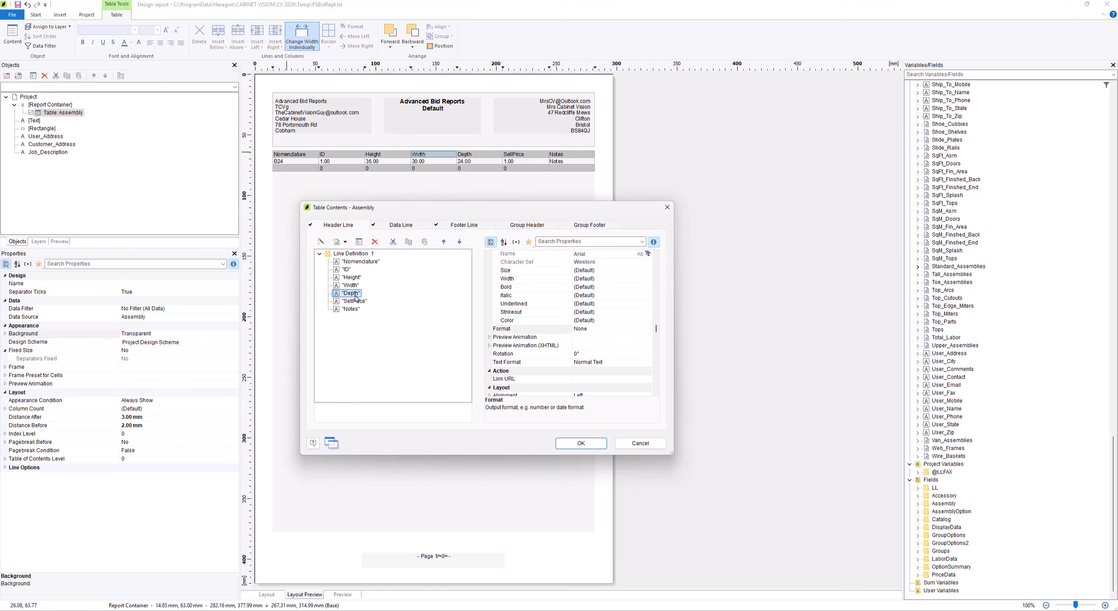
pyautogui.click(355, 302)
pyautogui.click(352, 310)
# Duplicate Line Definition 1 with all its columns in the Assembly table's header line
pyautogui.click(349, 254)
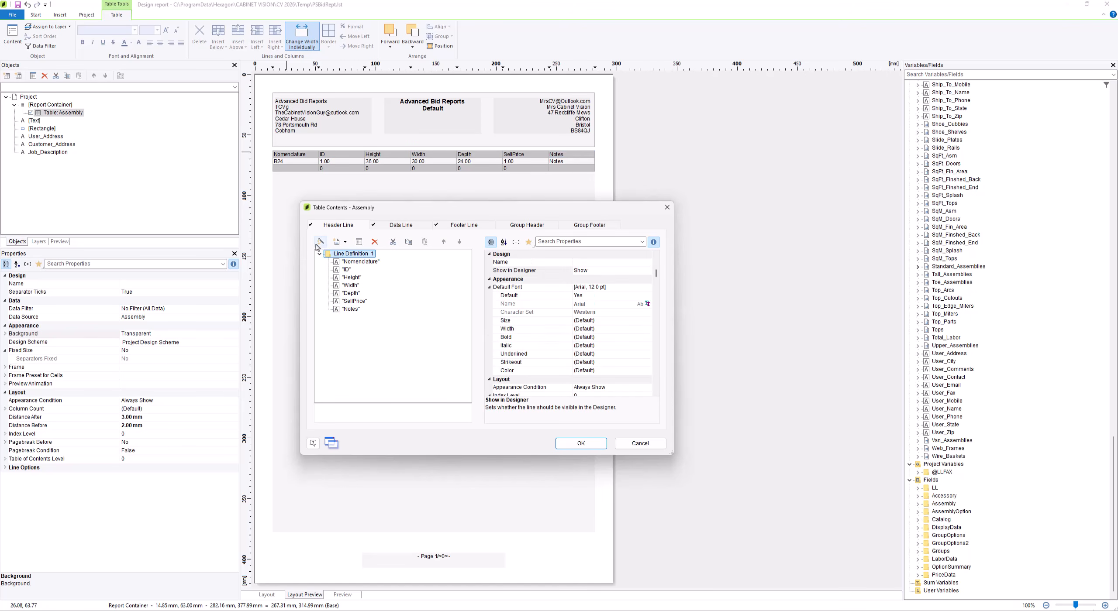
pyautogui.click(409, 243)
pyautogui.click(424, 242)
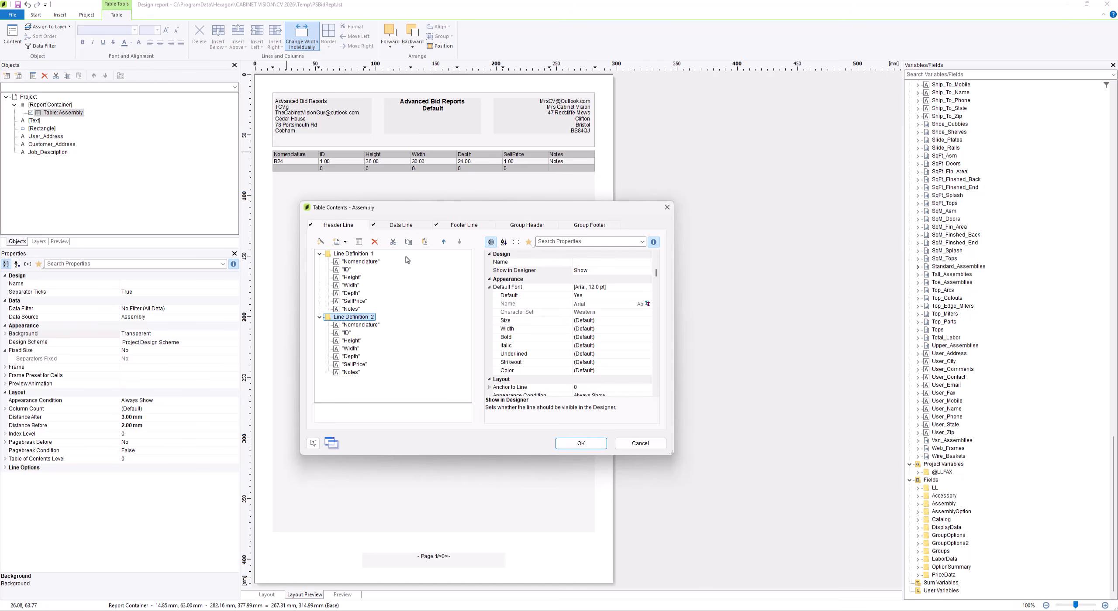
# Delete the columns from ID to Notes in Line Definition 1 of the Assembly table's header line
pyautogui.click(356, 255)
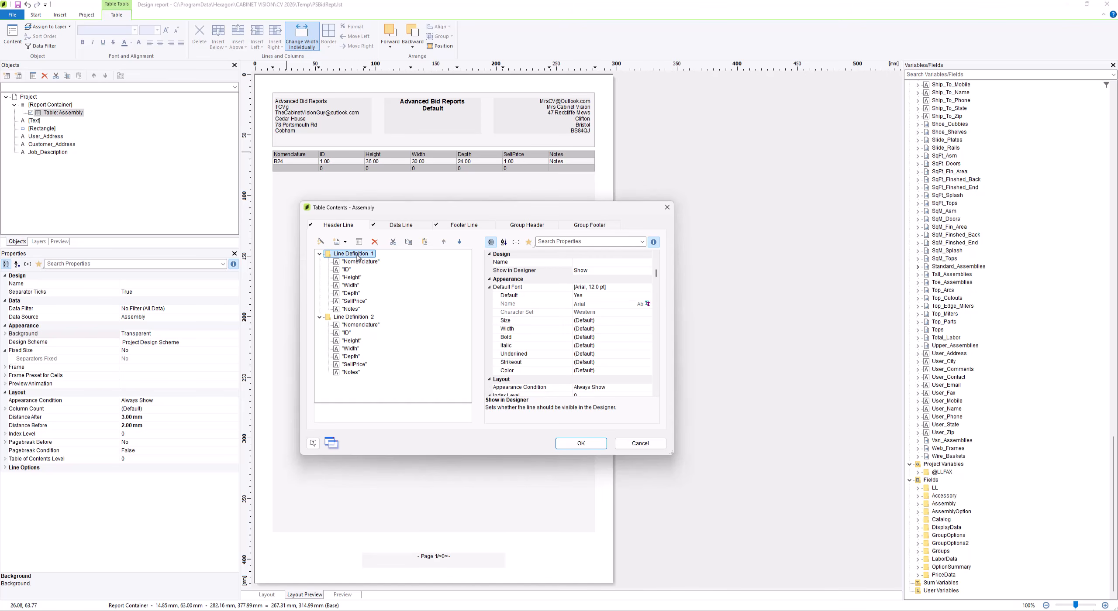
pyautogui.click(347, 270)
pyautogui.keyDown('shift'); pyautogui.click(350, 309); pyautogui.keyUp('shift')
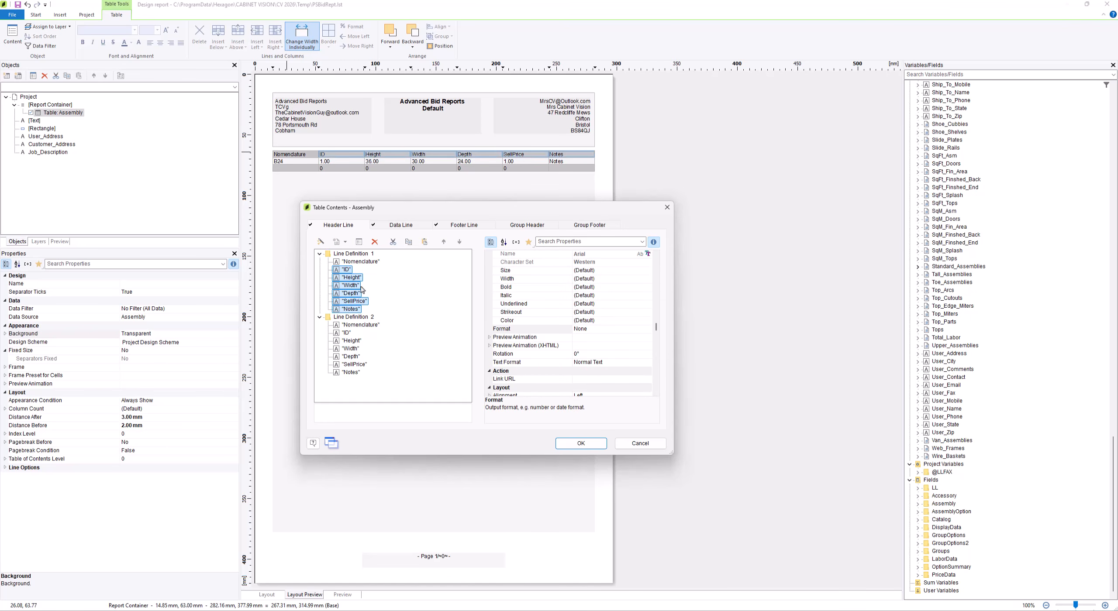
pyautogui.click(374, 242)
# Change the text of Line Definition 1's remaining Nomenclature column to CABINETS
pyautogui.click(360, 261)
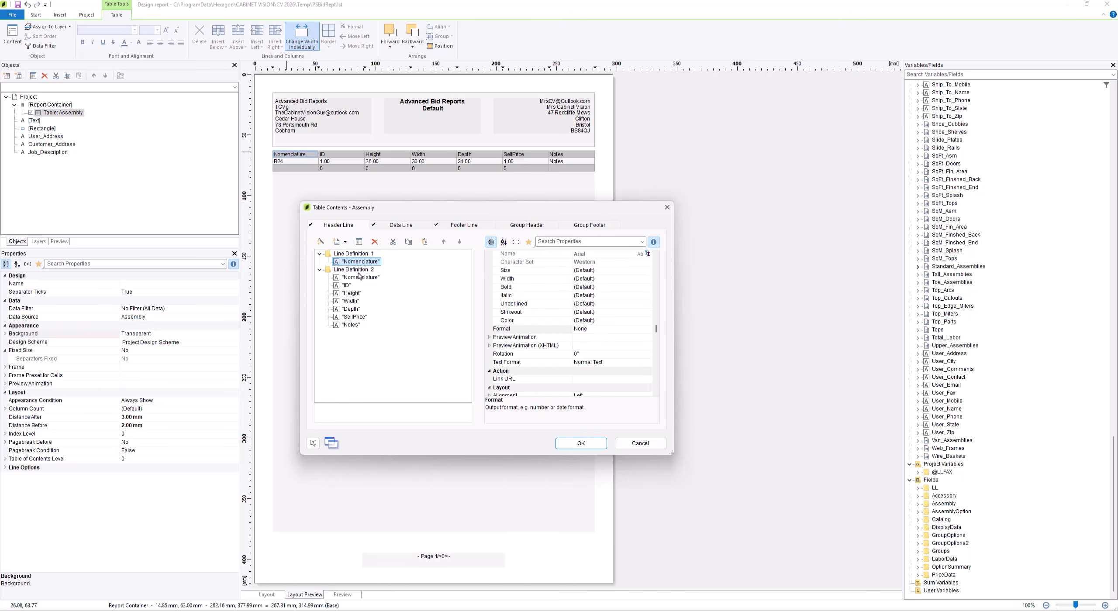
pyautogui.doubleClick(361, 262)
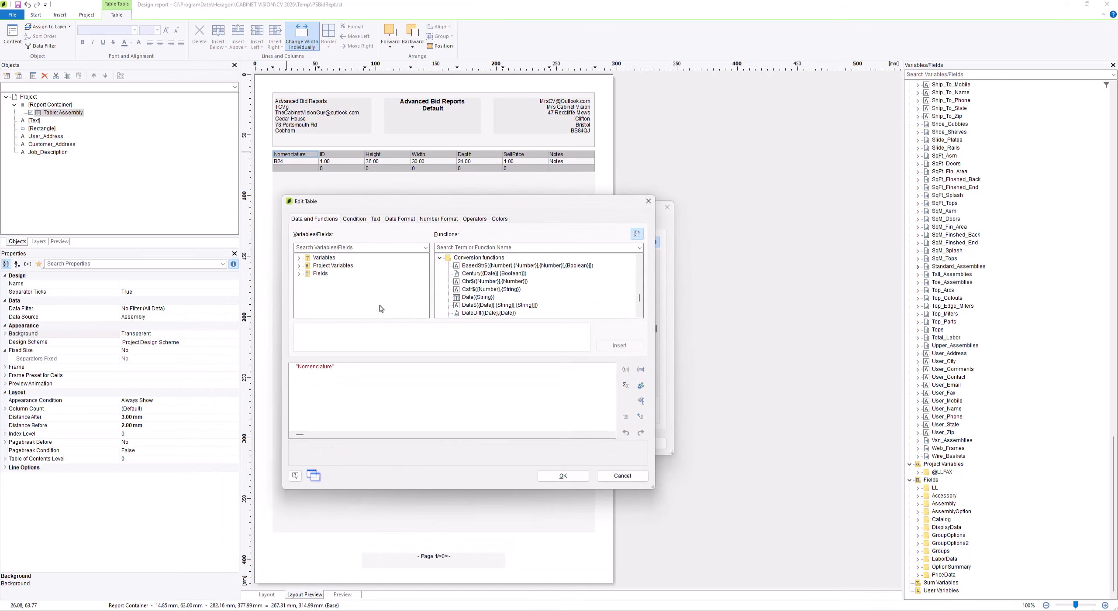
pyautogui.moveTo(332, 367); pyautogui.dragTo(297, 366)
pyautogui.write('CABINETS')
pyautogui.click(563, 475)
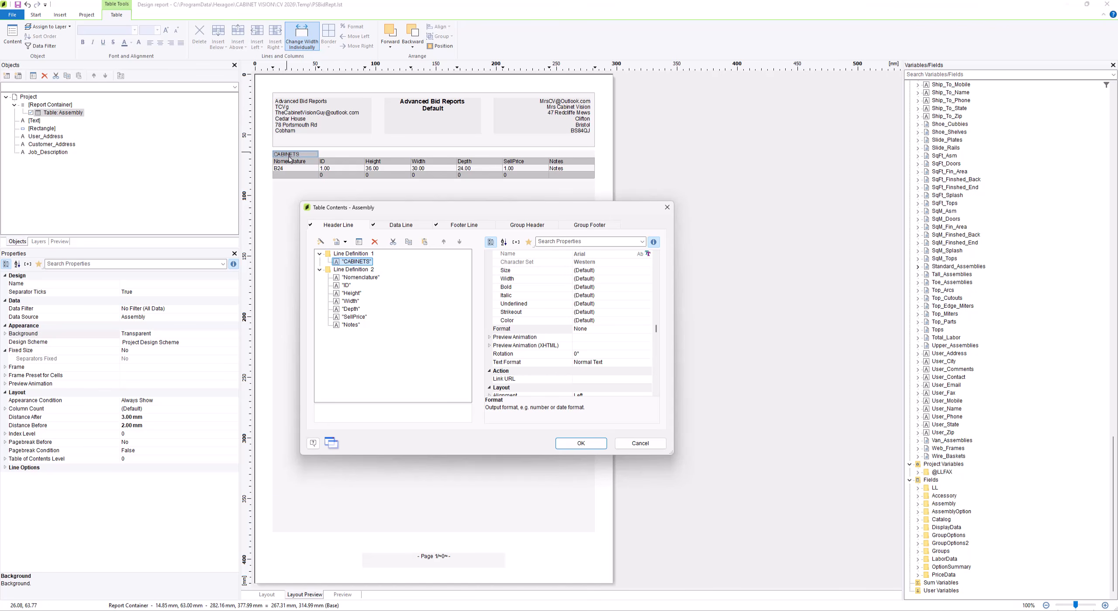
# Set the CABINETS header column's font to Arial 14 pt and make it bold
pyautogui.moveTo(658, 334); pyautogui.dragTo(656, 276)
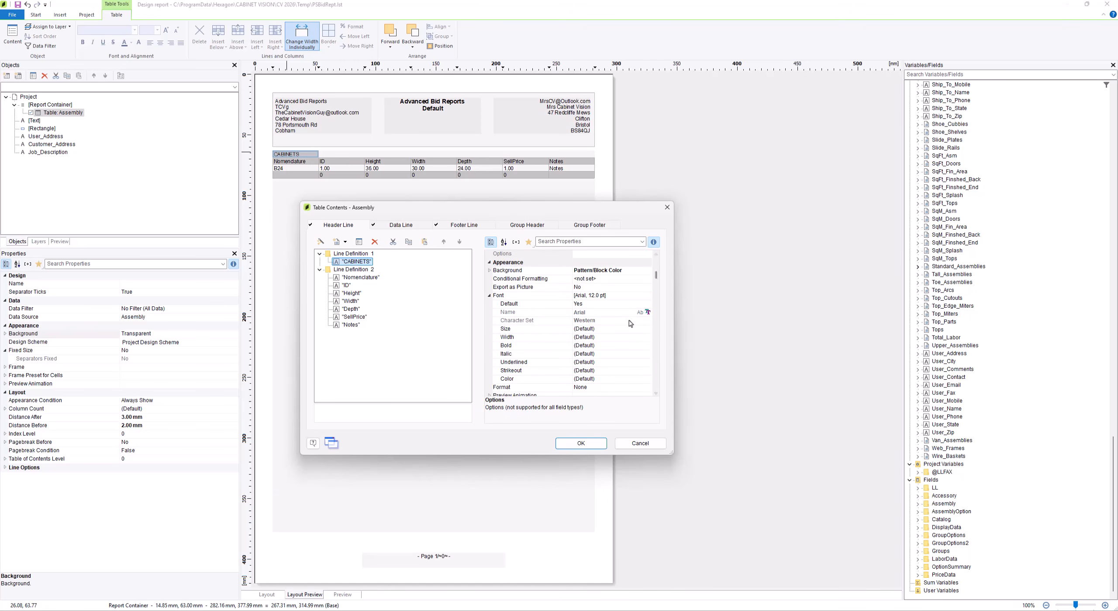
pyautogui.click(629, 296)
pyautogui.click(646, 296)
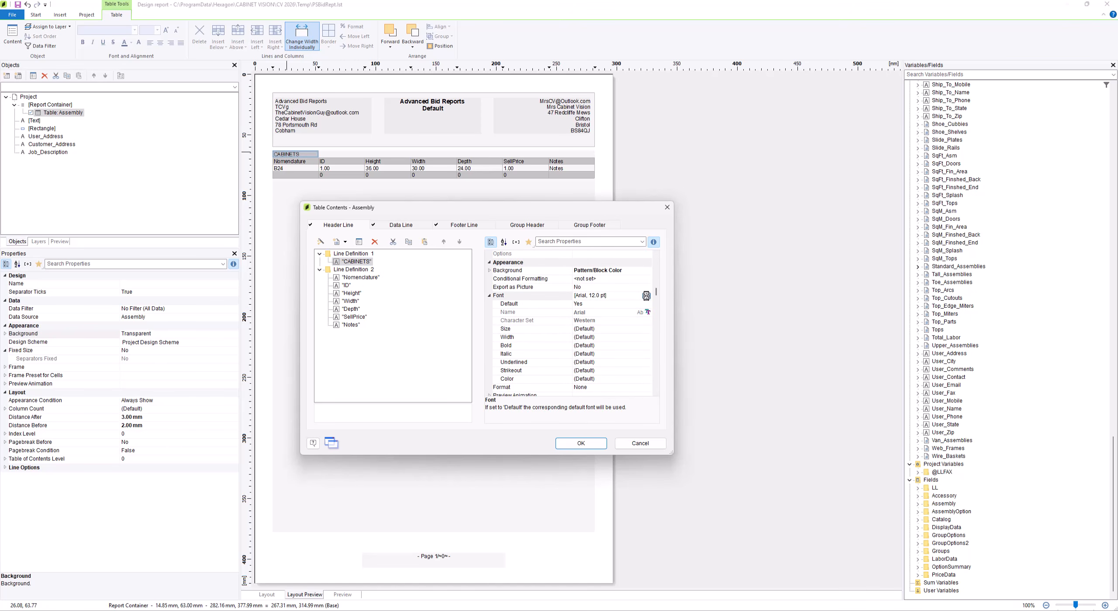
pyautogui.click(527, 295)
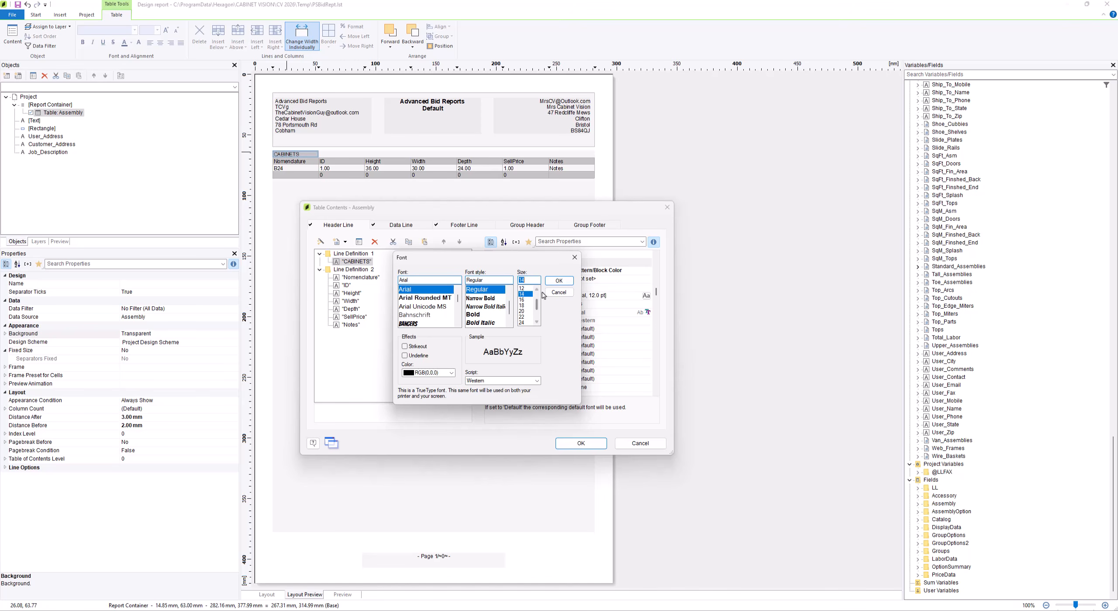
pyautogui.click(559, 281)
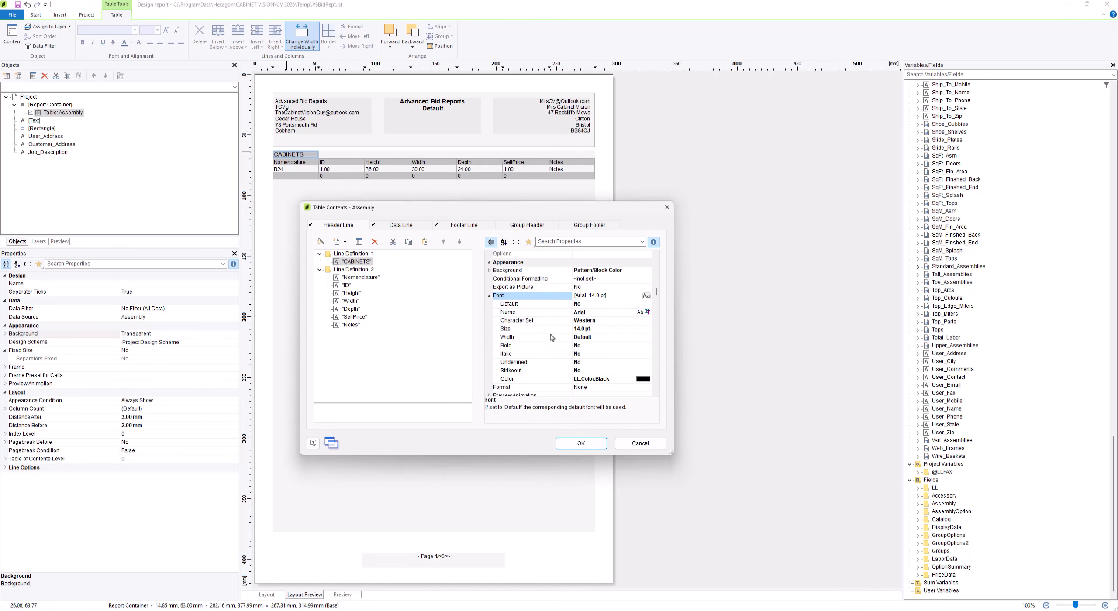
pyautogui.click(601, 345)
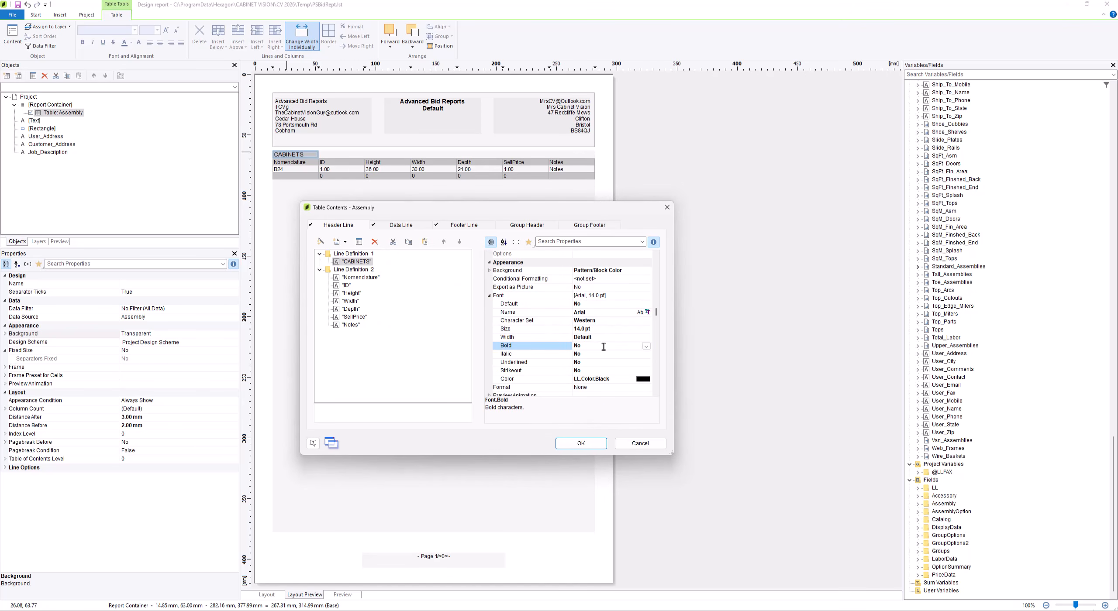
pyautogui.click(646, 347)
pyautogui.click(641, 354)
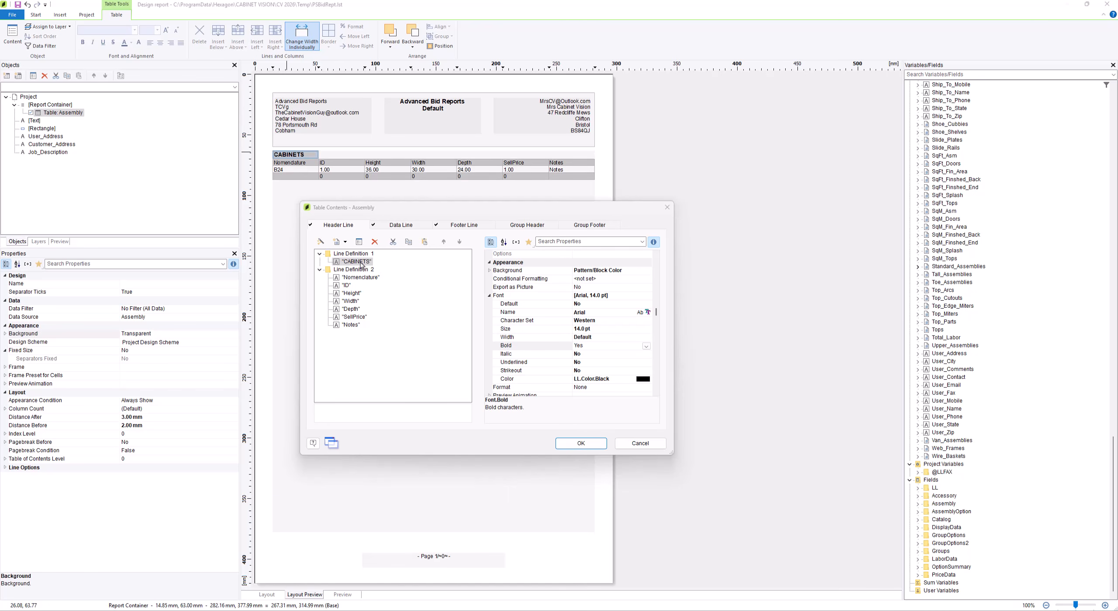
# Set the background of all columns in both header line definitions to Transparent
pyautogui.keyDown('shift'); pyautogui.click(353, 328); pyautogui.keyUp('shift')
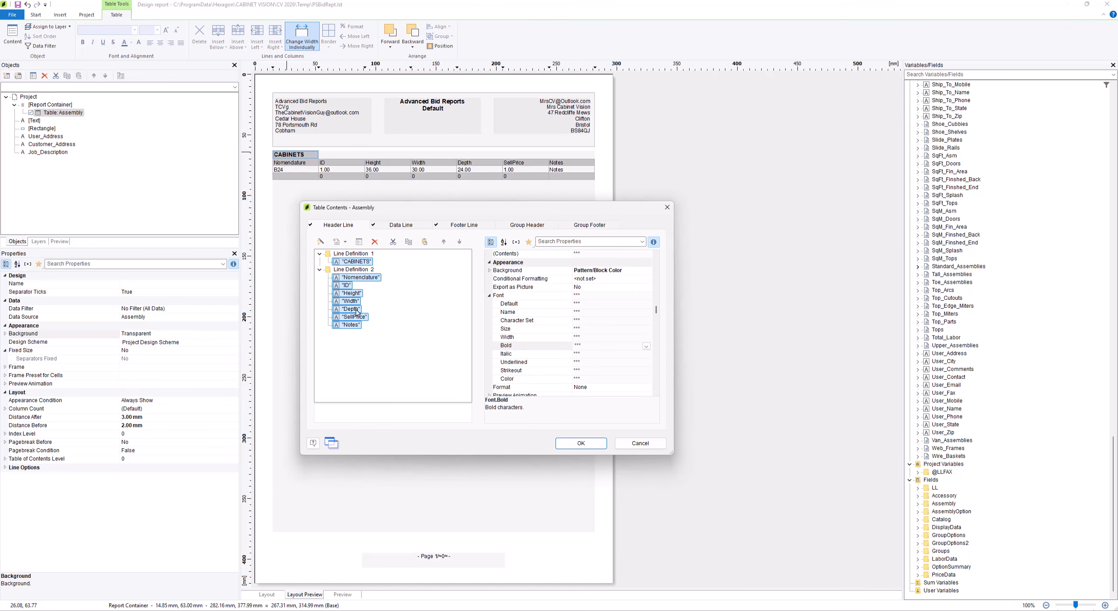
pyautogui.click(645, 271)
pyautogui.click(646, 272)
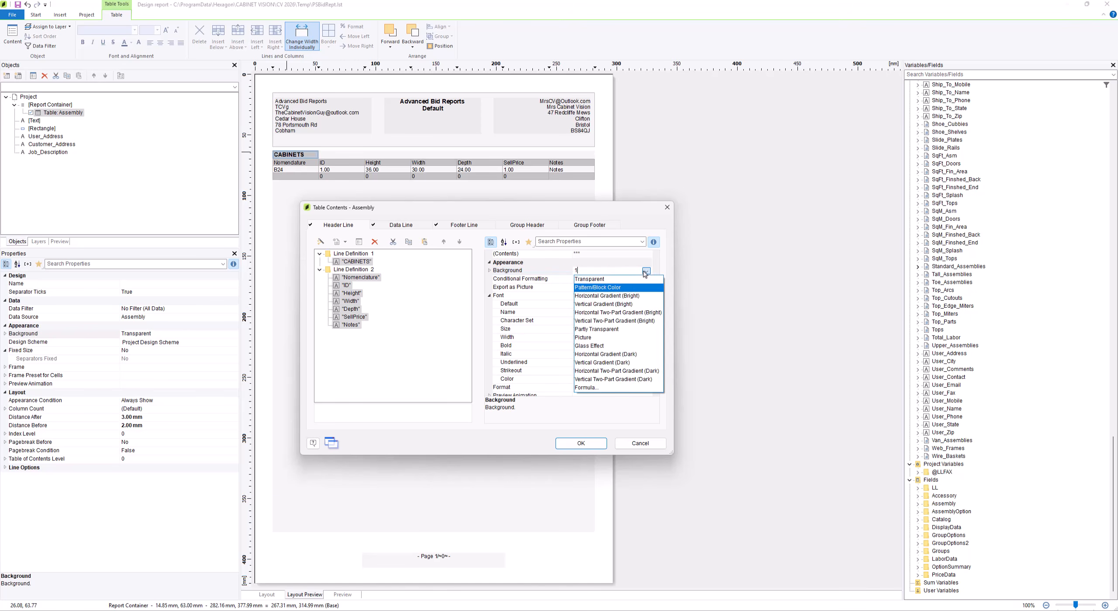
pyautogui.click(637, 280)
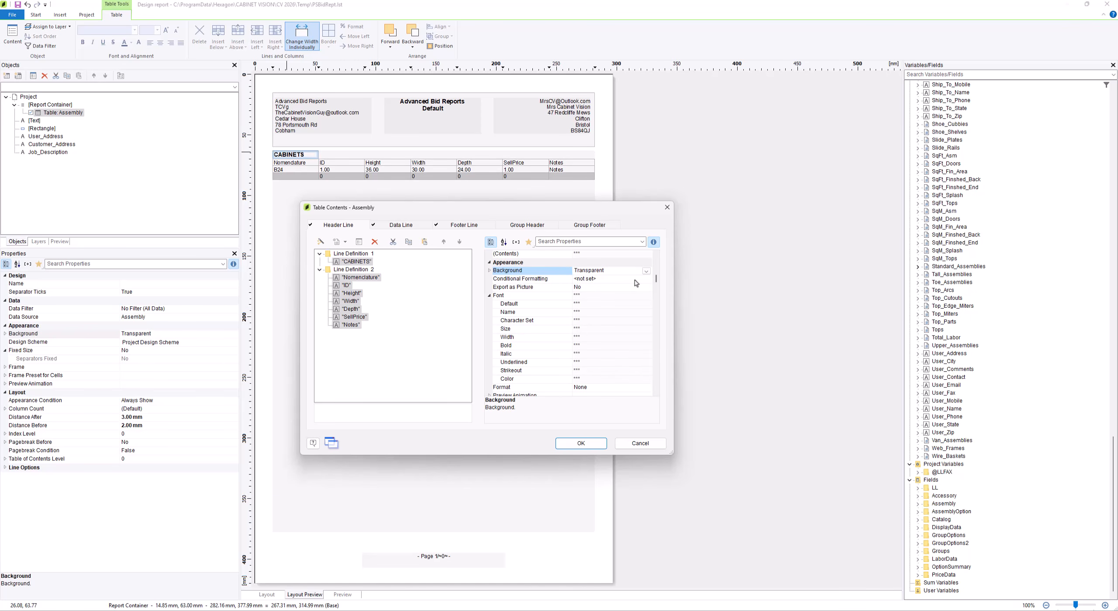
pyautogui.click(444, 309)
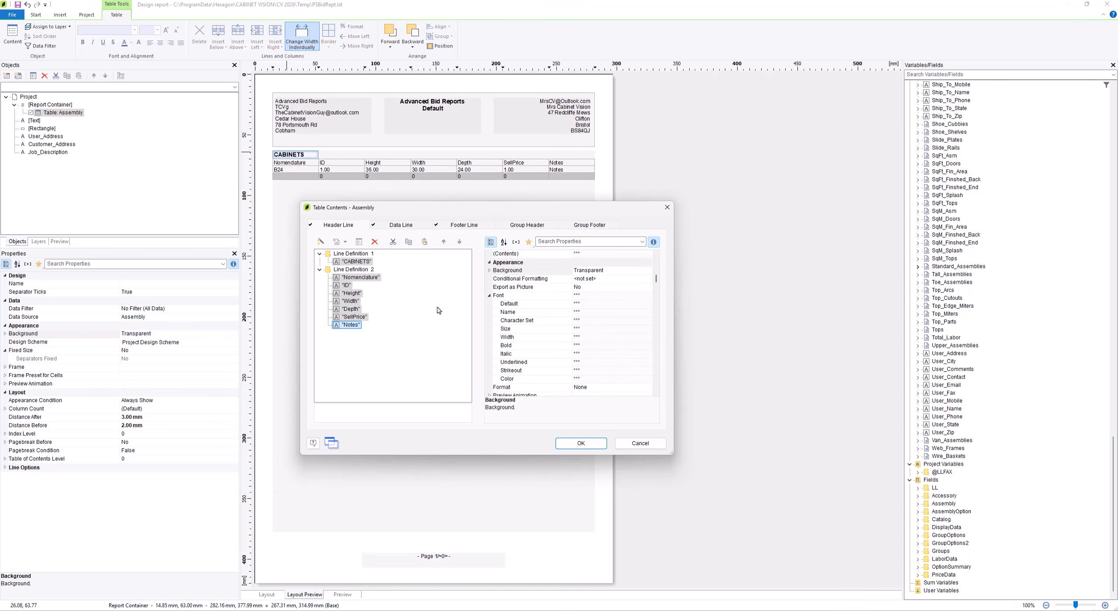
# Set the background of all columns in the Assembly table's footer line to Transparent
pyautogui.click(455, 227)
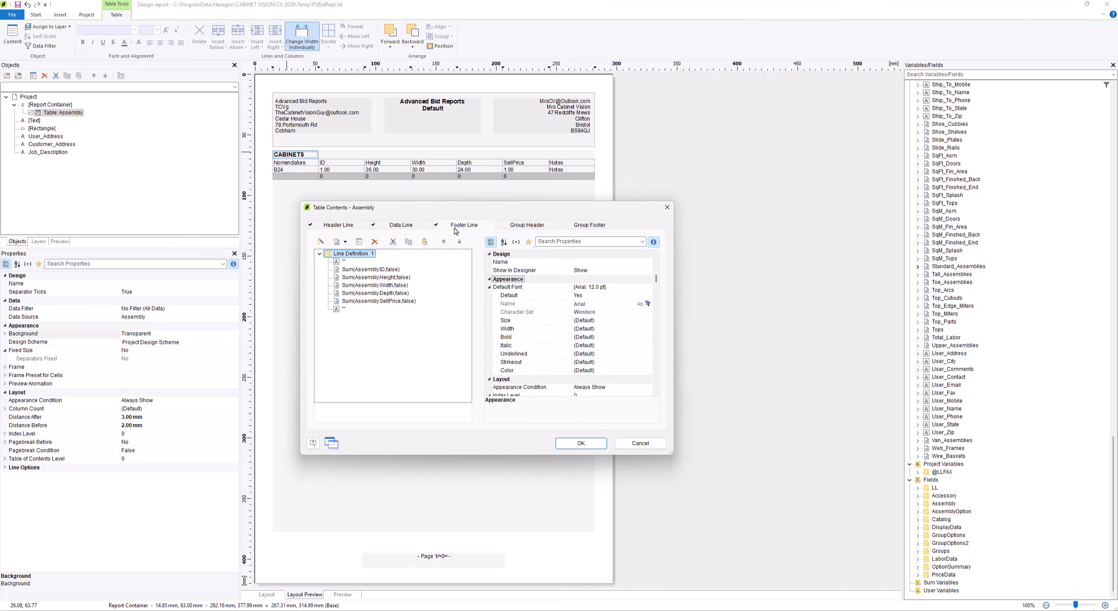
pyautogui.click(336, 262)
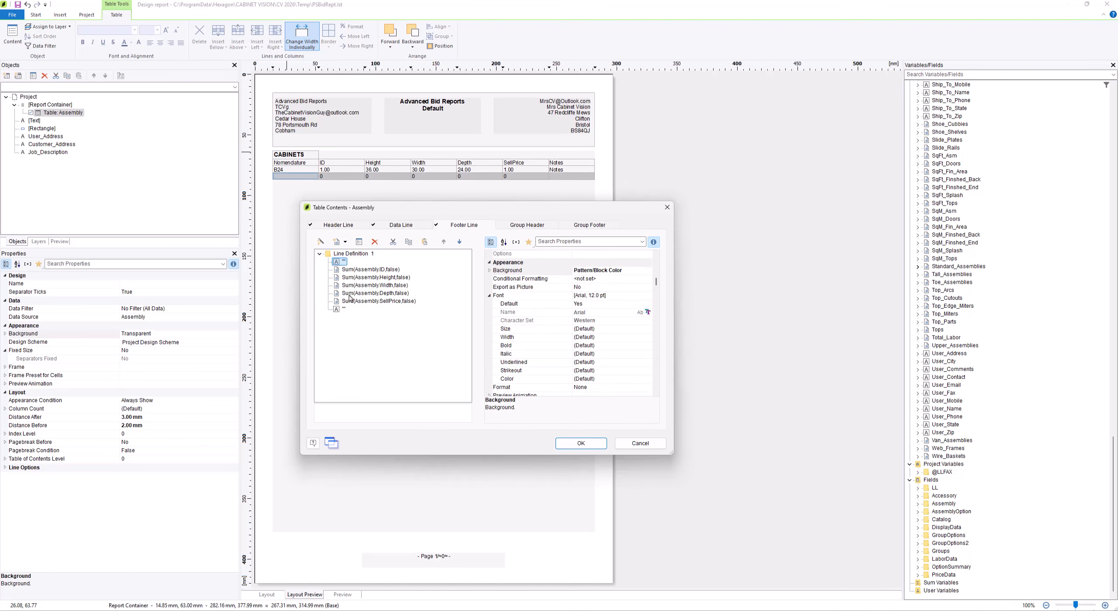
pyautogui.keyDown('shift'); pyautogui.click(349, 311); pyautogui.keyUp('shift')
pyautogui.click(646, 271)
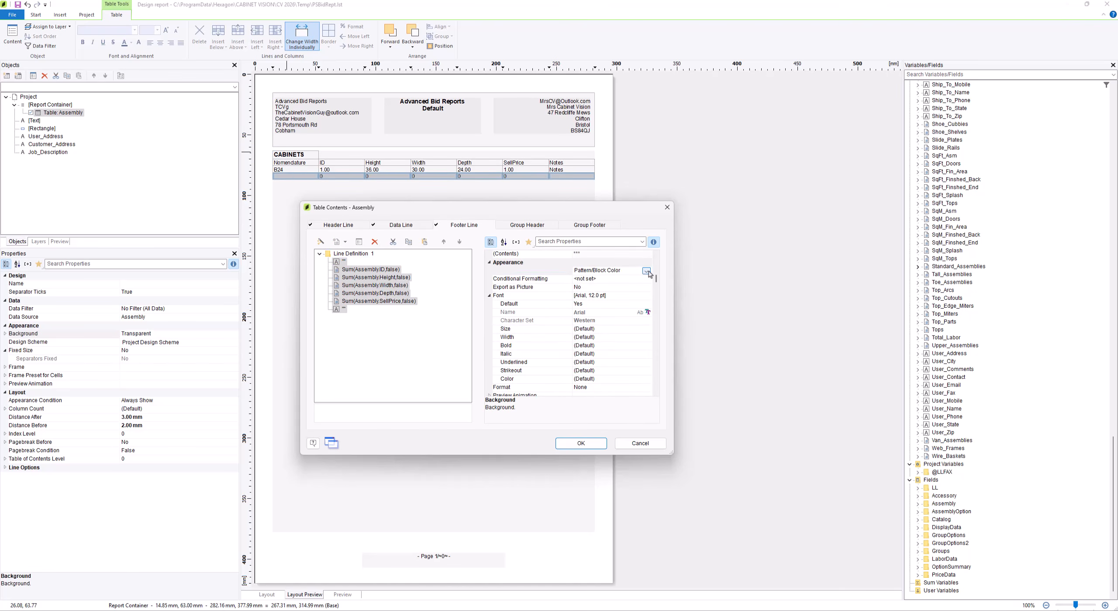
pyautogui.click(646, 271)
pyautogui.click(644, 281)
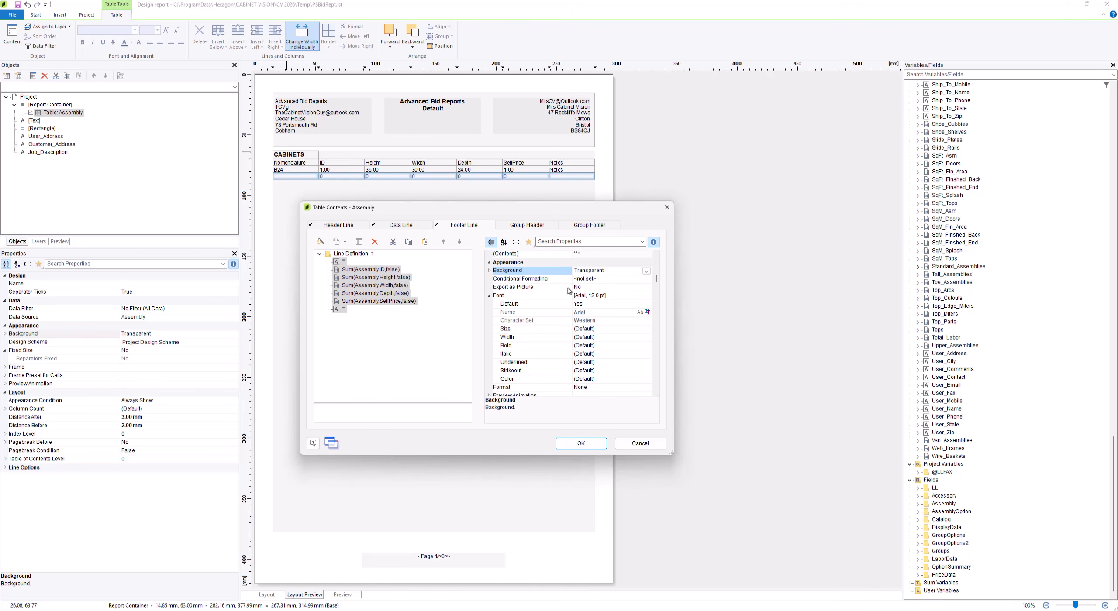
# Return to the header line and change Line Definition 2's Nomenclature column text to Name
pyautogui.click(345, 226)
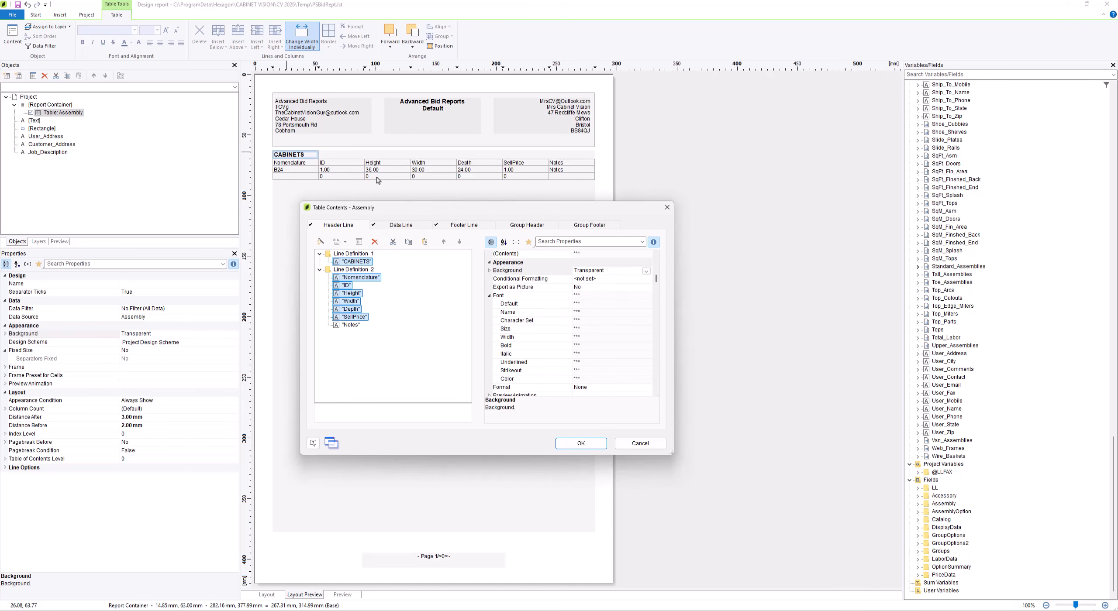
pyautogui.click(354, 325)
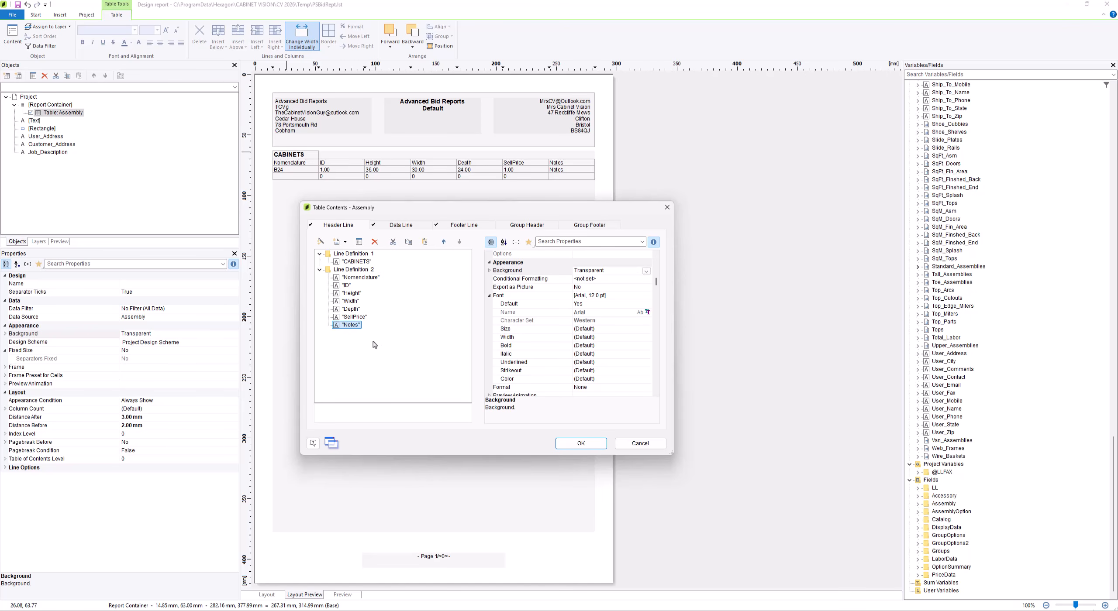
pyautogui.doubleClick(360, 278)
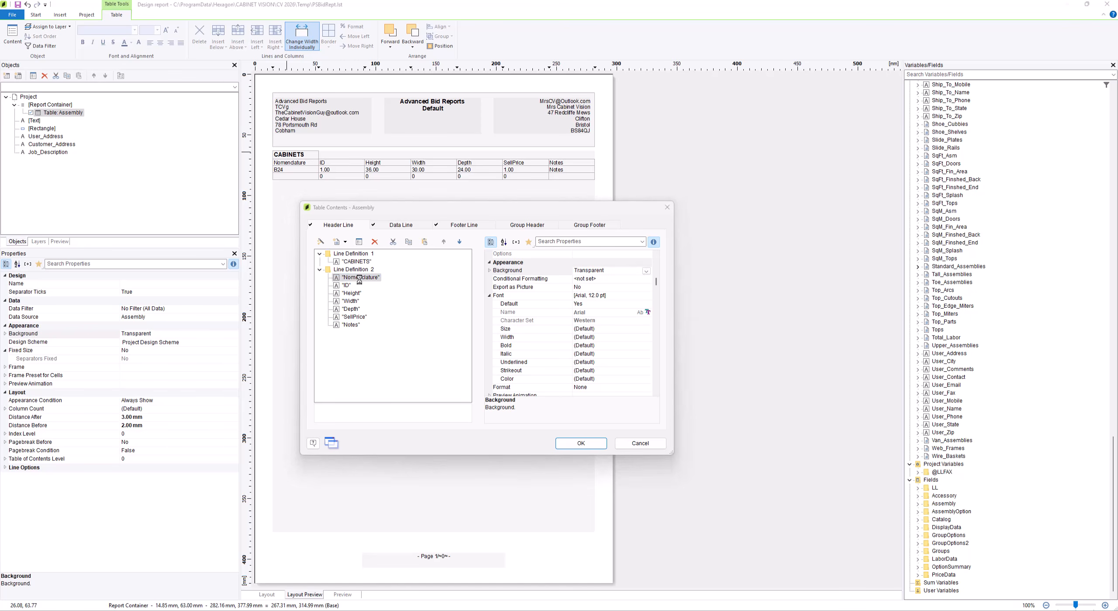
pyautogui.moveTo(333, 365); pyautogui.dragTo(300, 368)
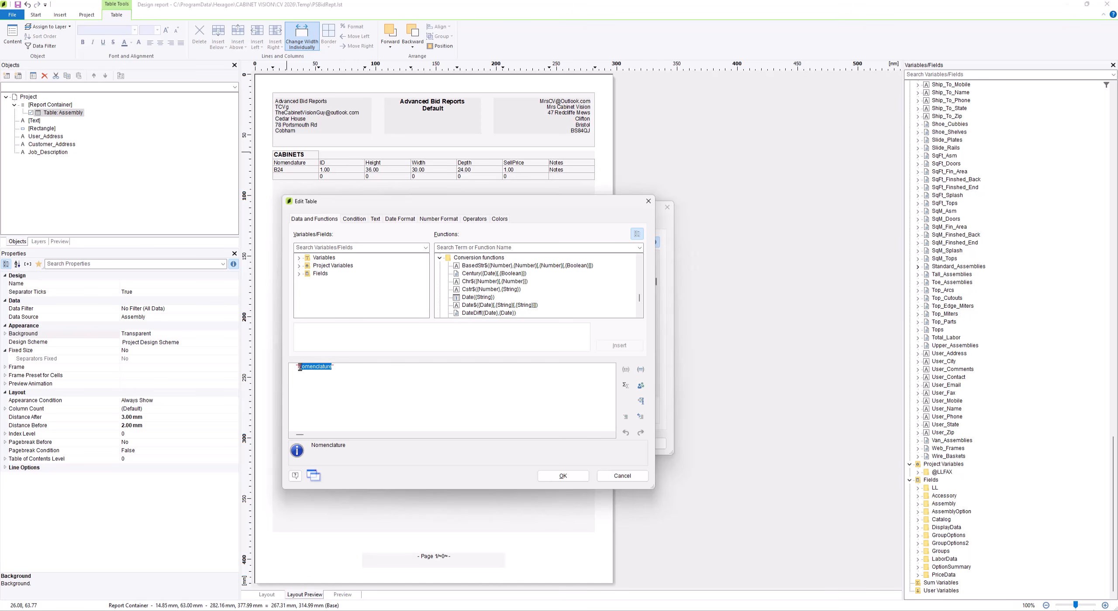
pyautogui.write('Name')
pyautogui.click(563, 476)
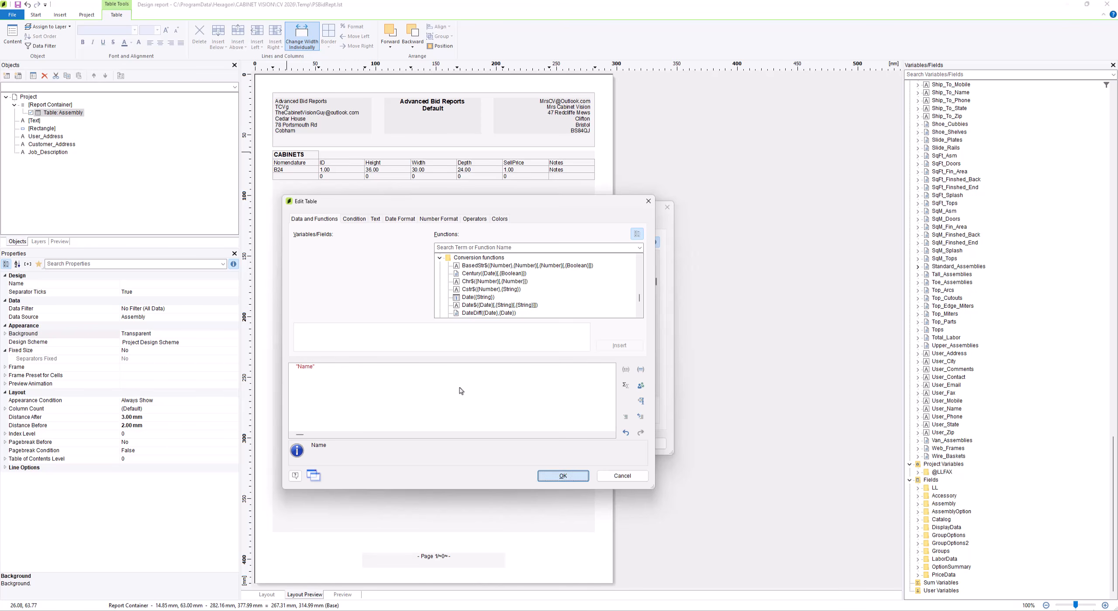
# Change the ID column's header text in Line Definition 2 to Cab No
pyautogui.doubleClick(347, 285)
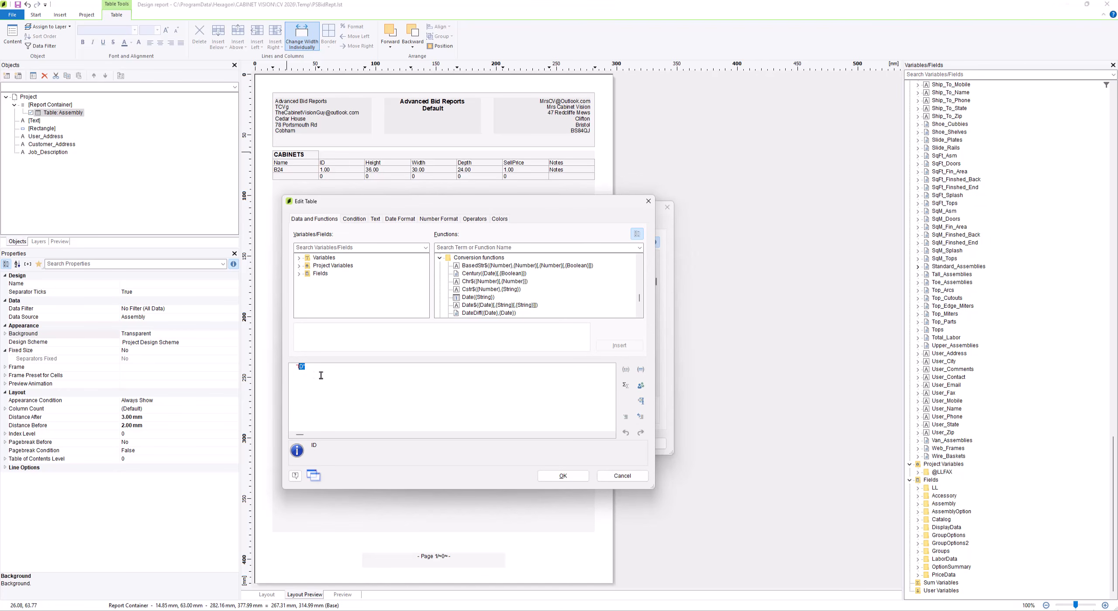
pyautogui.press('BackSpace')
pyautogui.press('BackSpace')
pyautogui.write('Cab No')
pyautogui.click(563, 476)
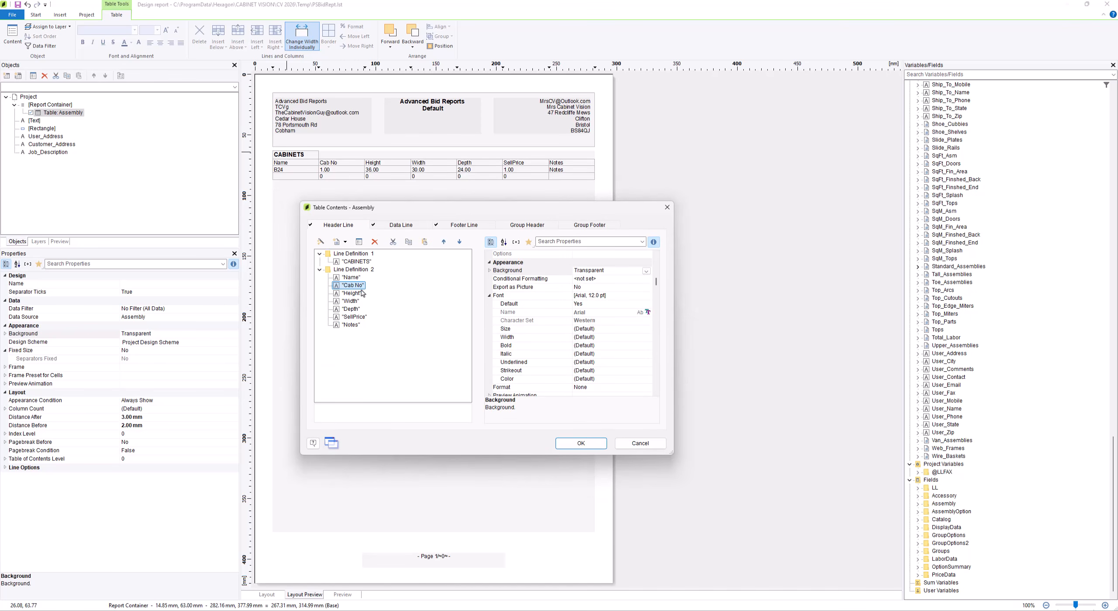
# Shorten the SellPrice column's header text in Line Definition 2 to Price
pyautogui.click(355, 317)
pyautogui.doubleClick(355, 318)
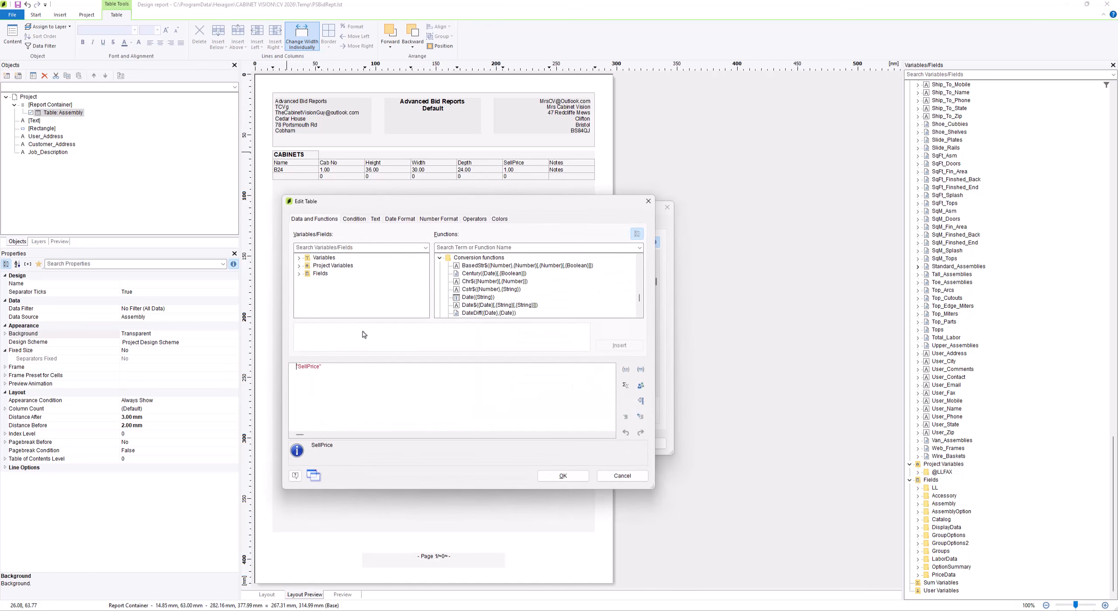
pyautogui.click(307, 366)
pyautogui.press('BackSpace')
pyautogui.press('BackSpace')
pyautogui.press('BackSpace')
pyautogui.press('BackSpace')
pyautogui.click(571, 477)
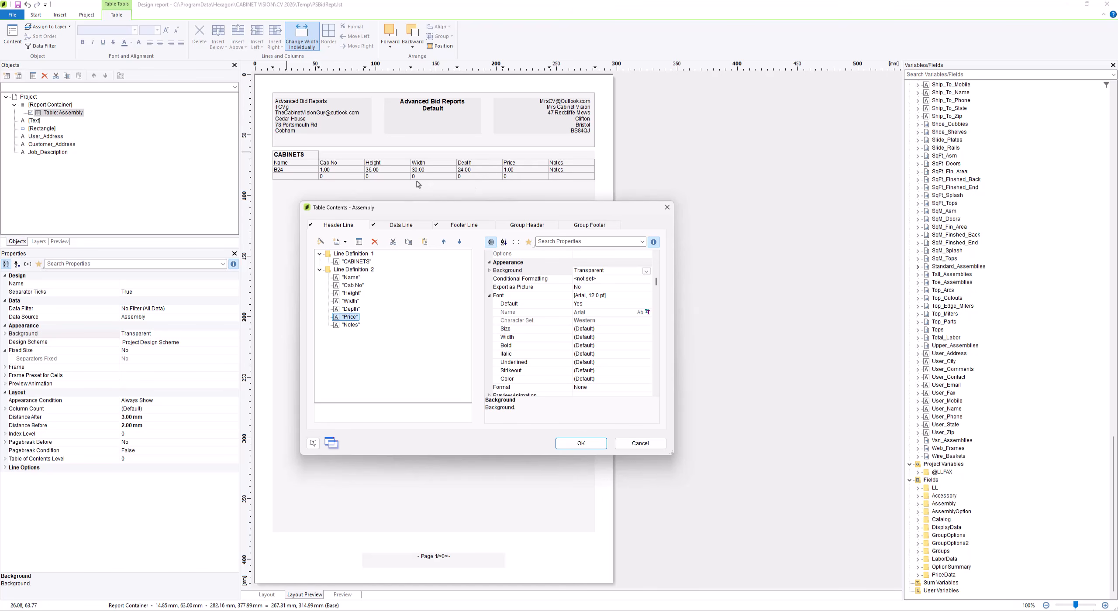
# Set the alignment of the header columns from Cab No to Price in Line Definition 2 to Centered
pyautogui.click(351, 277)
pyautogui.keyDown('shift'); pyautogui.click(351, 325); pyautogui.keyUp('shift')
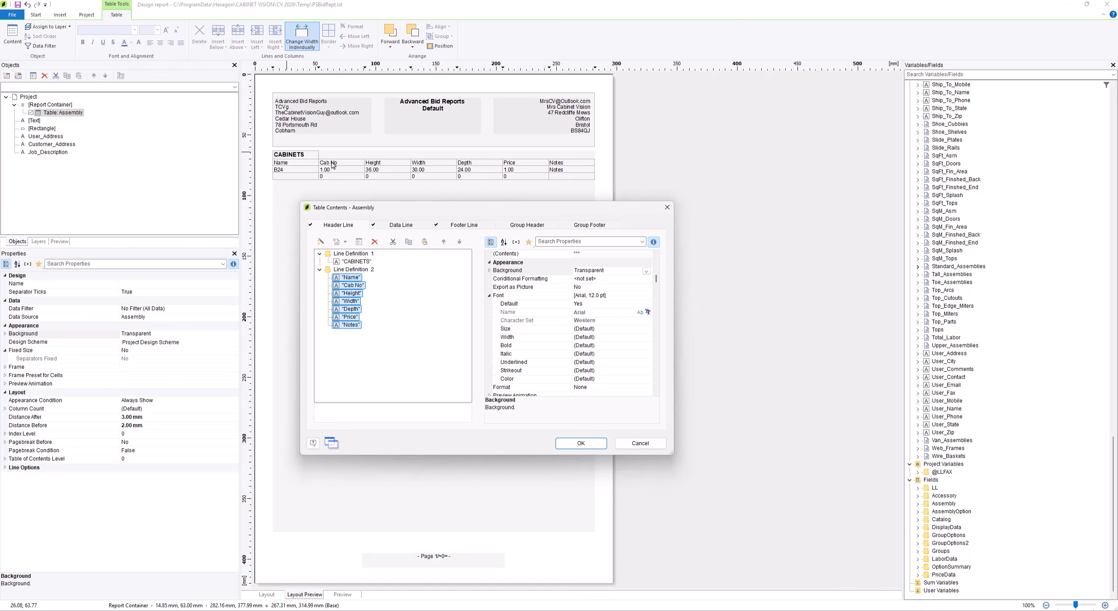
pyautogui.click(352, 289)
pyautogui.keyDown('shift'); pyautogui.click(350, 318); pyautogui.keyUp('shift')
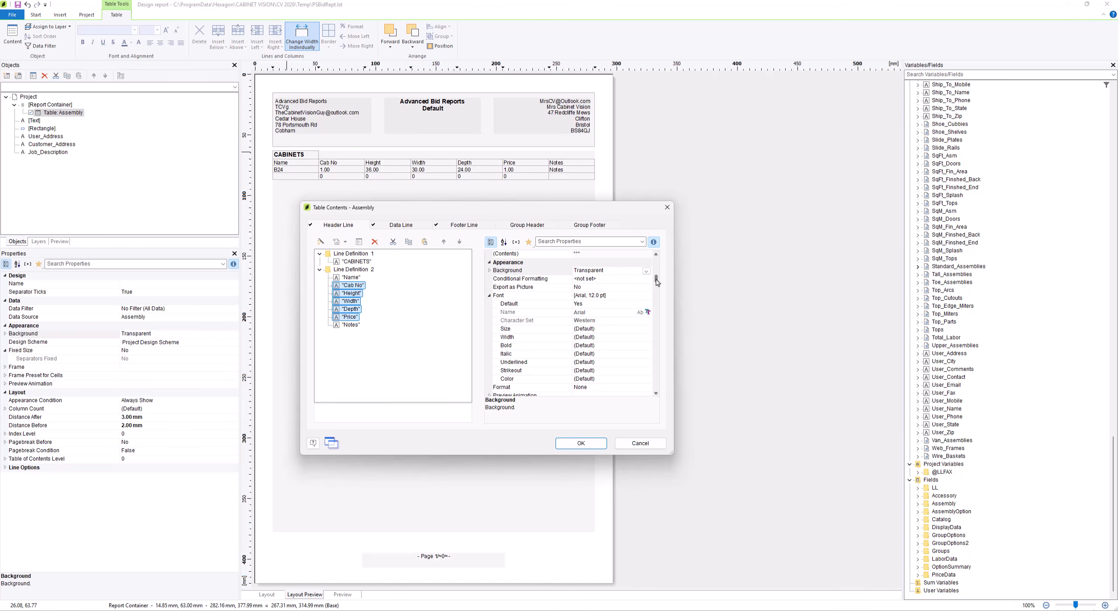
pyautogui.moveTo(657, 282); pyautogui.dragTo(655, 368)
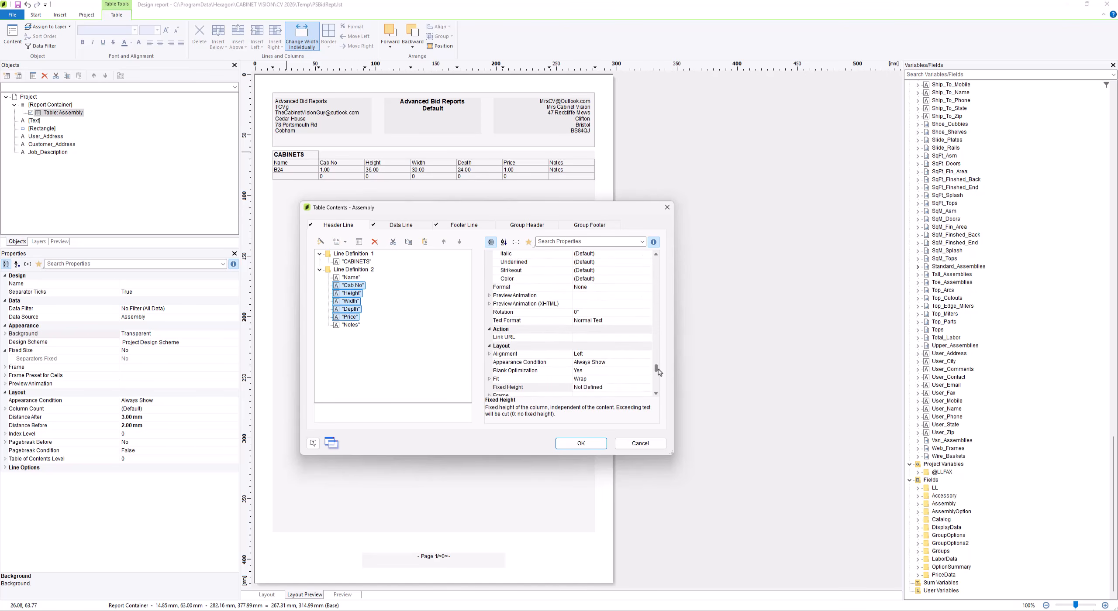
pyautogui.click(634, 353)
pyautogui.click(647, 355)
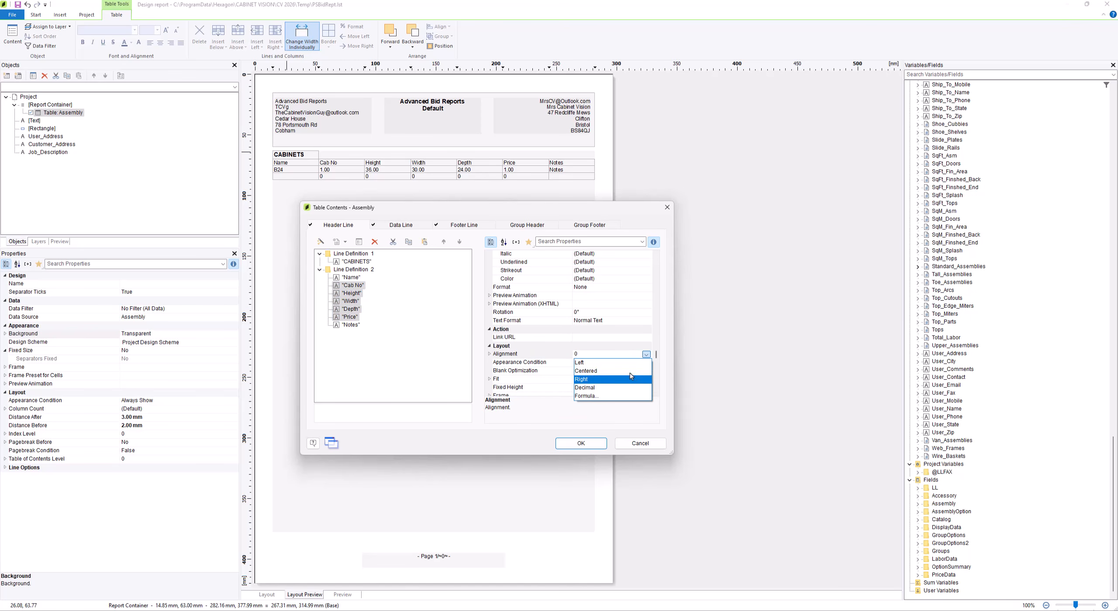
pyautogui.click(634, 372)
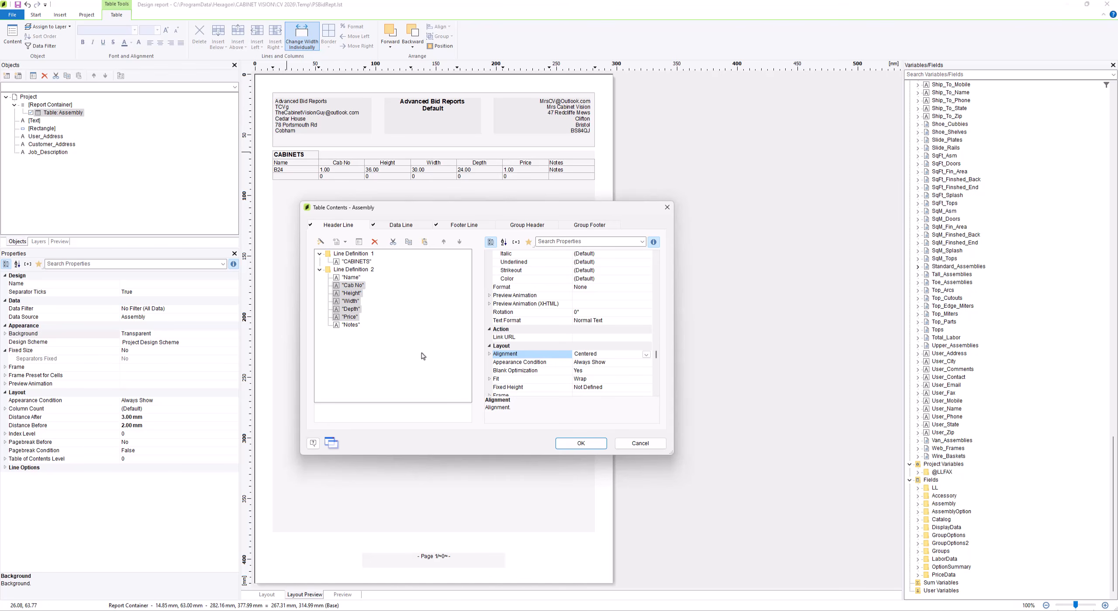
# Set the alignment of the Notes header column in Line Definition 2 to Right
pyautogui.click(351, 326)
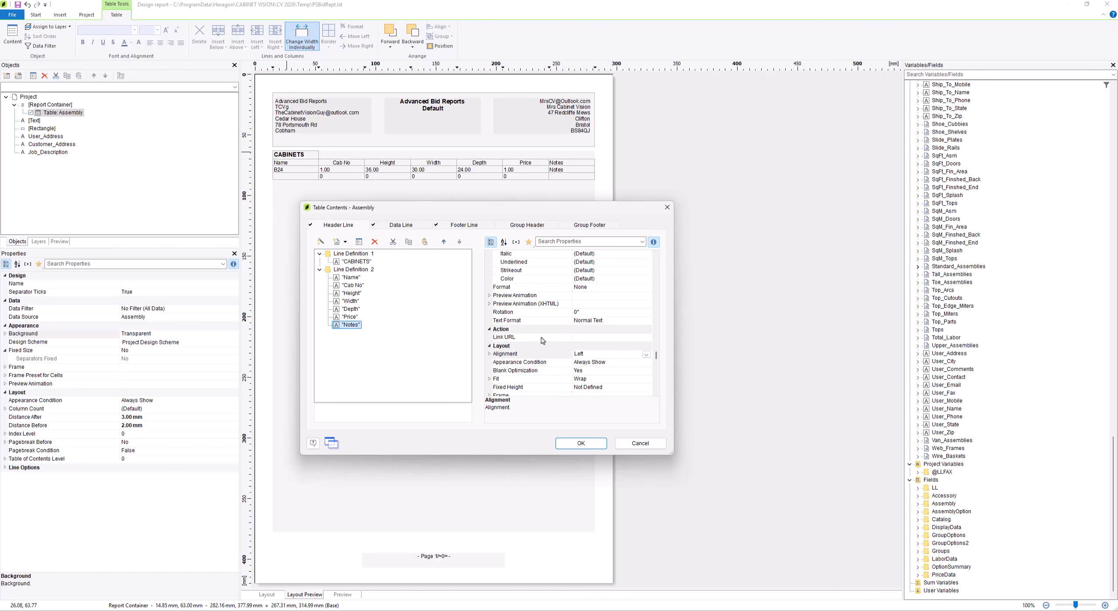
pyautogui.click(646, 355)
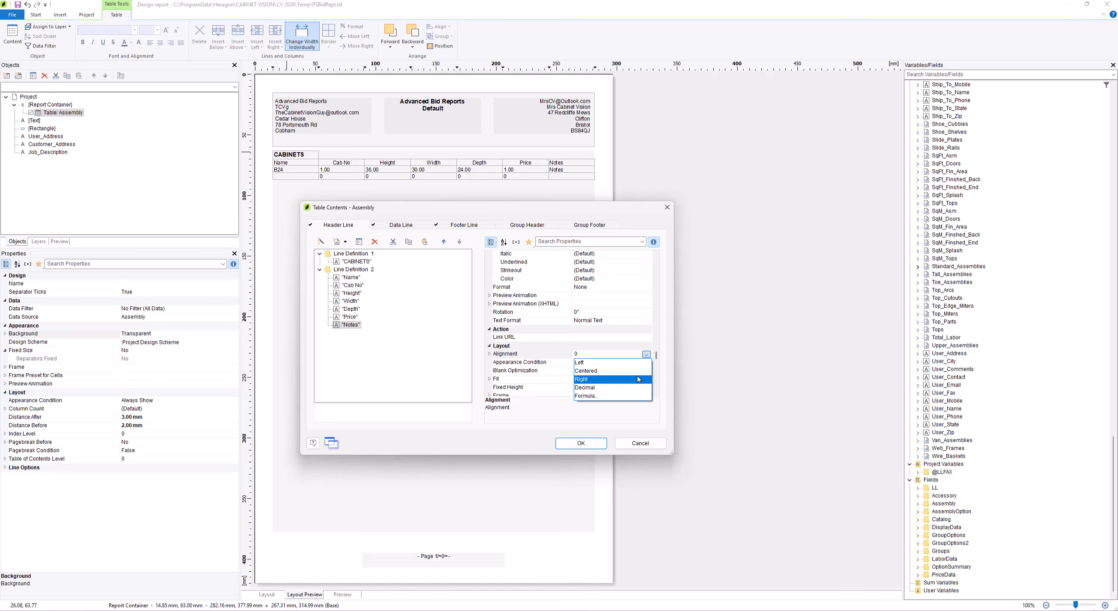
pyautogui.click(589, 376)
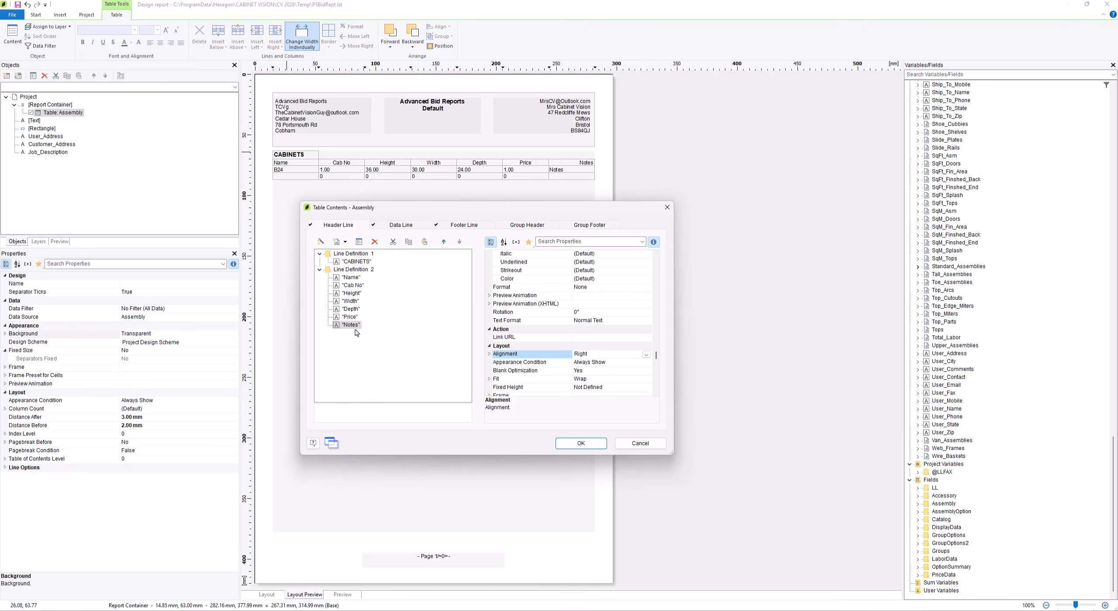
pyautogui.click(430, 261)
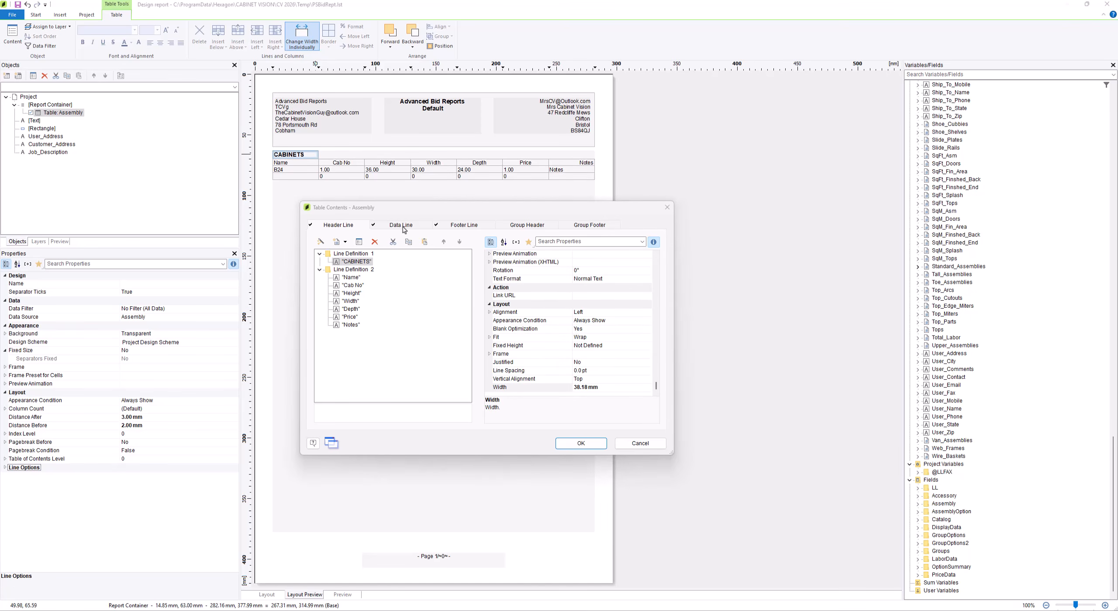
# In the data line, set the alignment of the Assembly.ID through Assembly.SellPrice columns to Centered
pyautogui.click(401, 226)
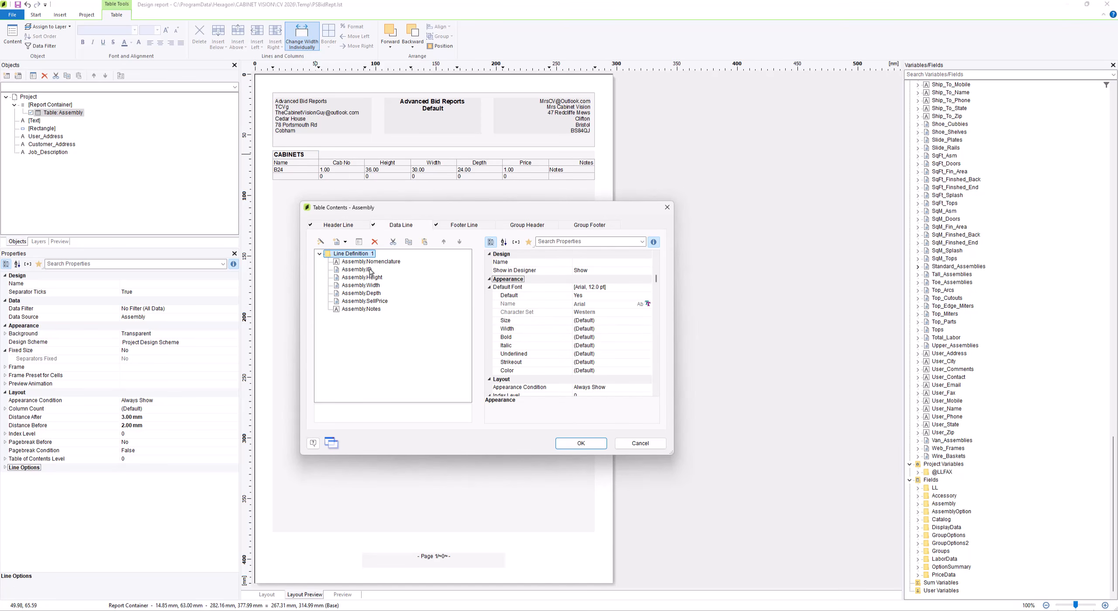
pyautogui.click(356, 270)
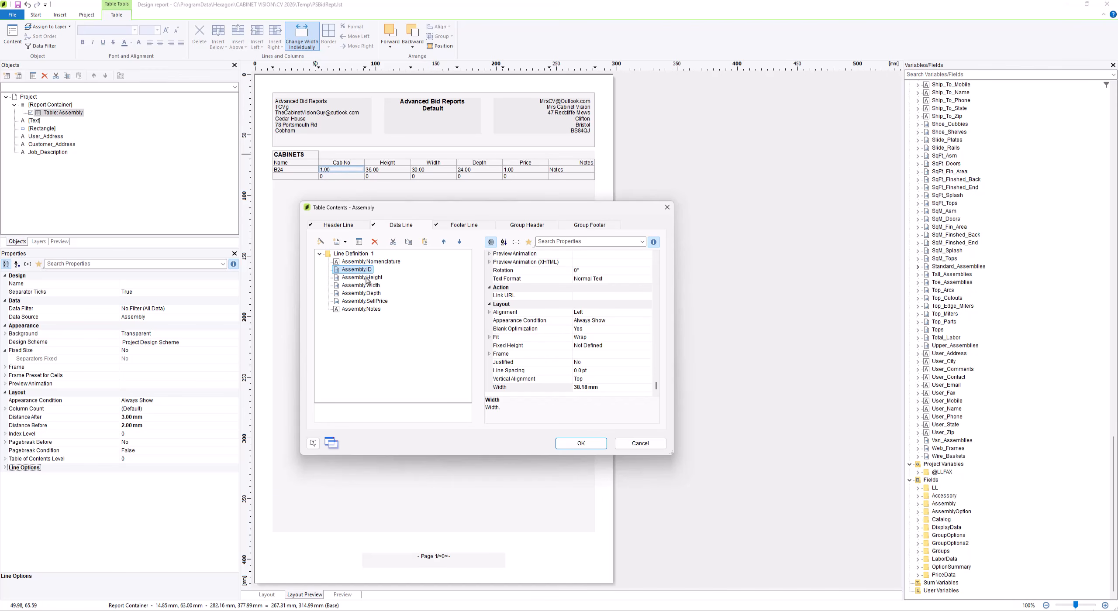
pyautogui.keyDown('shift'); pyautogui.click(365, 301); pyautogui.keyUp('shift')
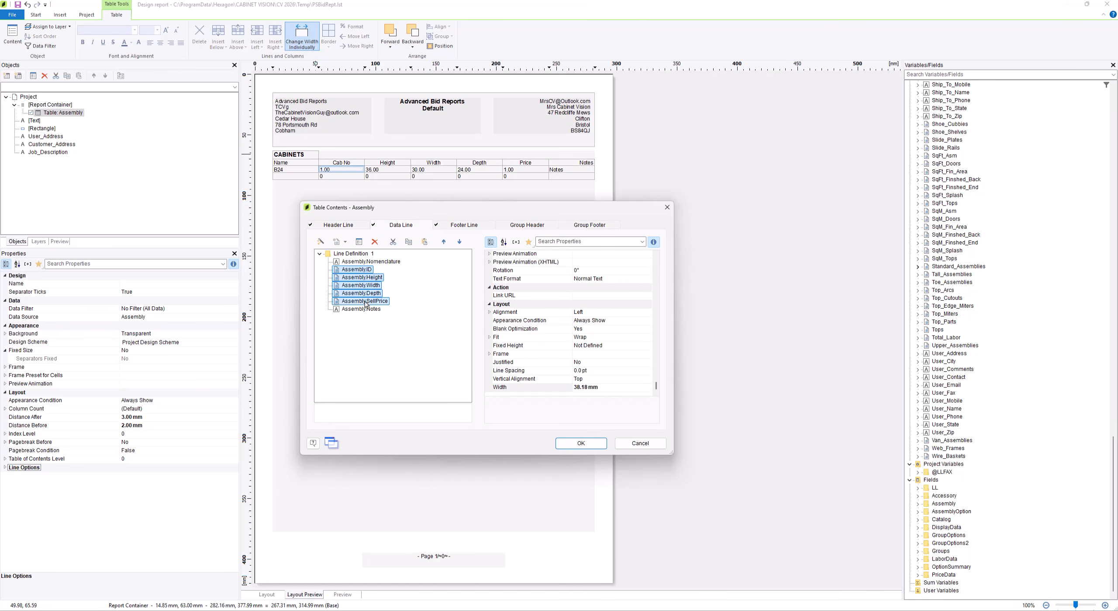
pyautogui.click(646, 314)
pyautogui.click(645, 314)
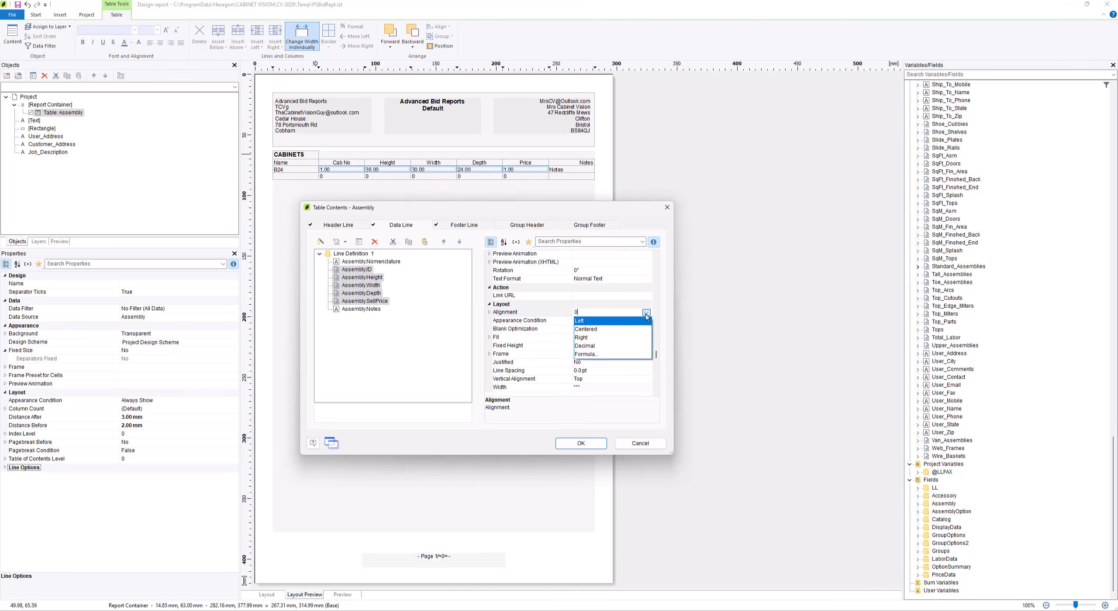
pyautogui.click(587, 330)
# Set the alignment of the data line's Assembly.Notes column to Right
pyautogui.click(374, 310)
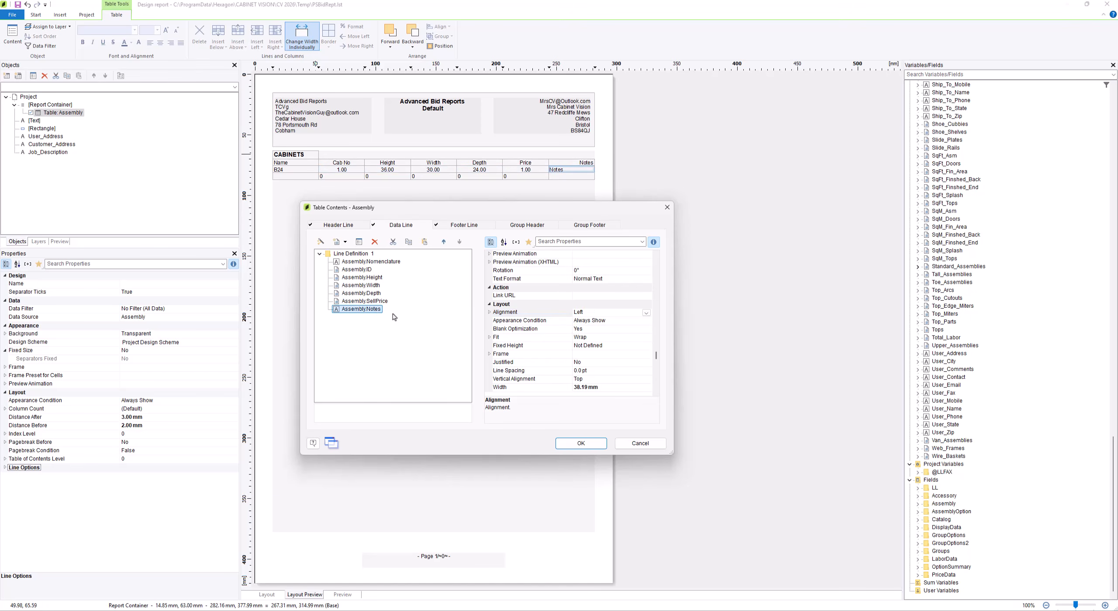
pyautogui.click(645, 313)
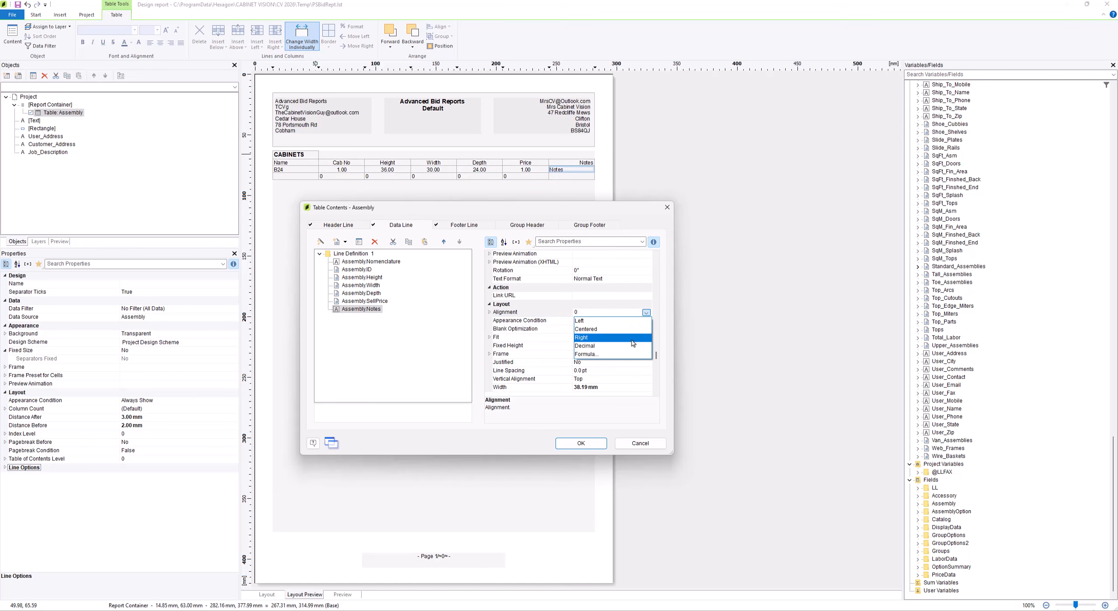
pyautogui.click(634, 338)
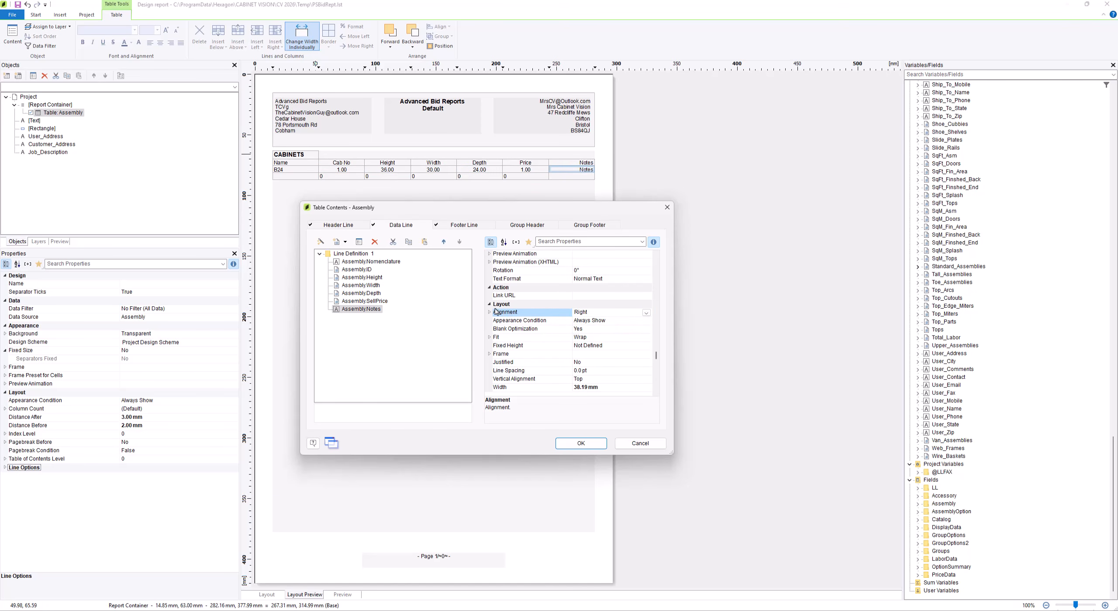
# In the footer line, set the alignment of the five Sum columns from Assembly.ID to Assembly.SellPrice to Centered
pyautogui.click(467, 228)
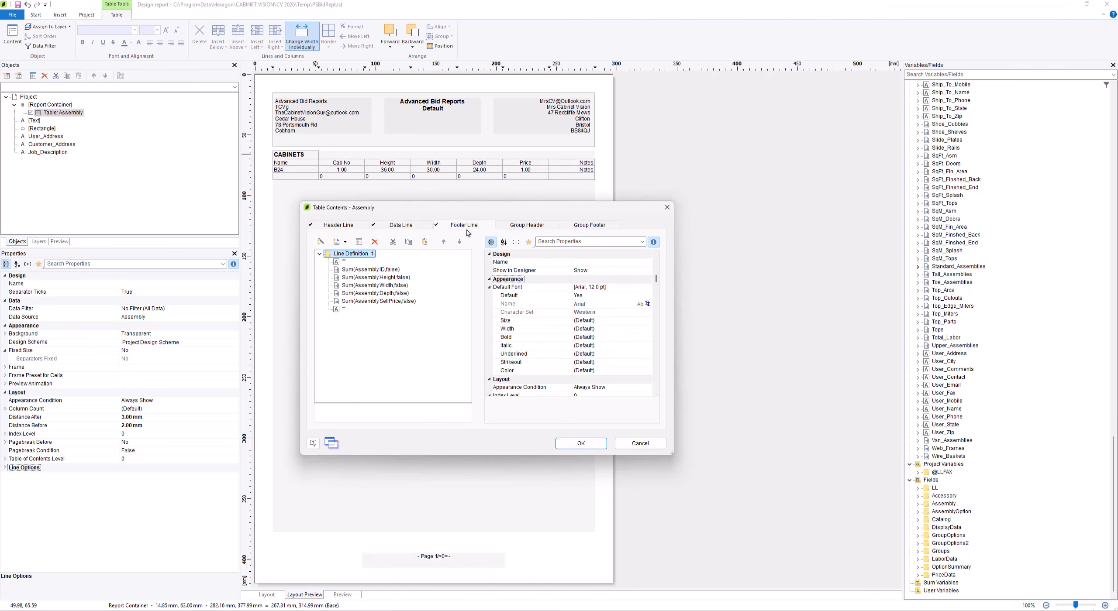
pyautogui.keyDown('shift'); pyautogui.click(380, 301); pyautogui.keyUp('shift')
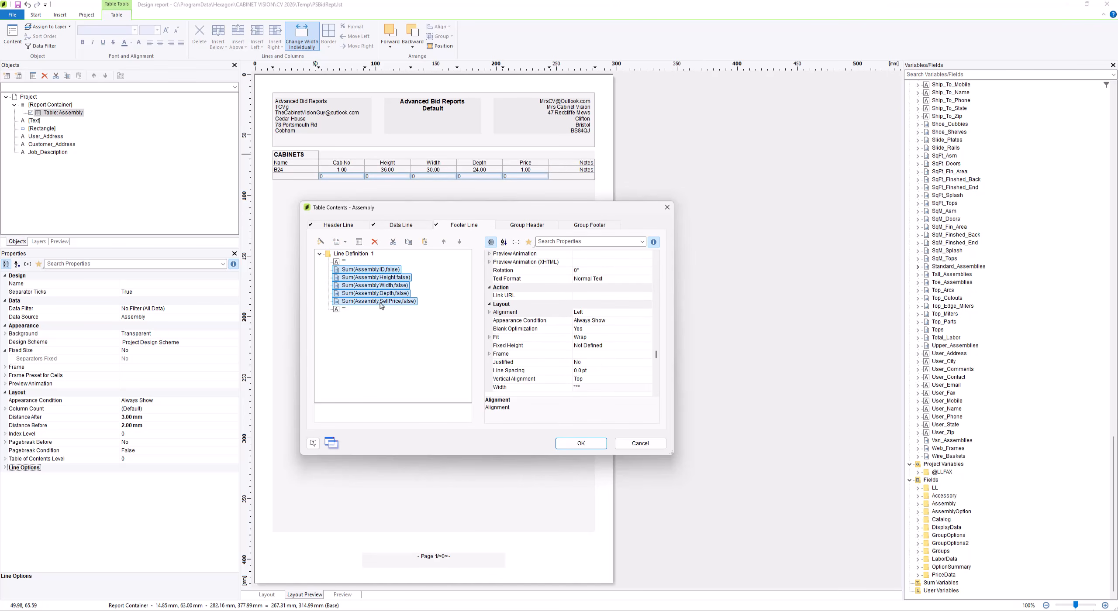
pyautogui.click(642, 316)
pyautogui.click(645, 313)
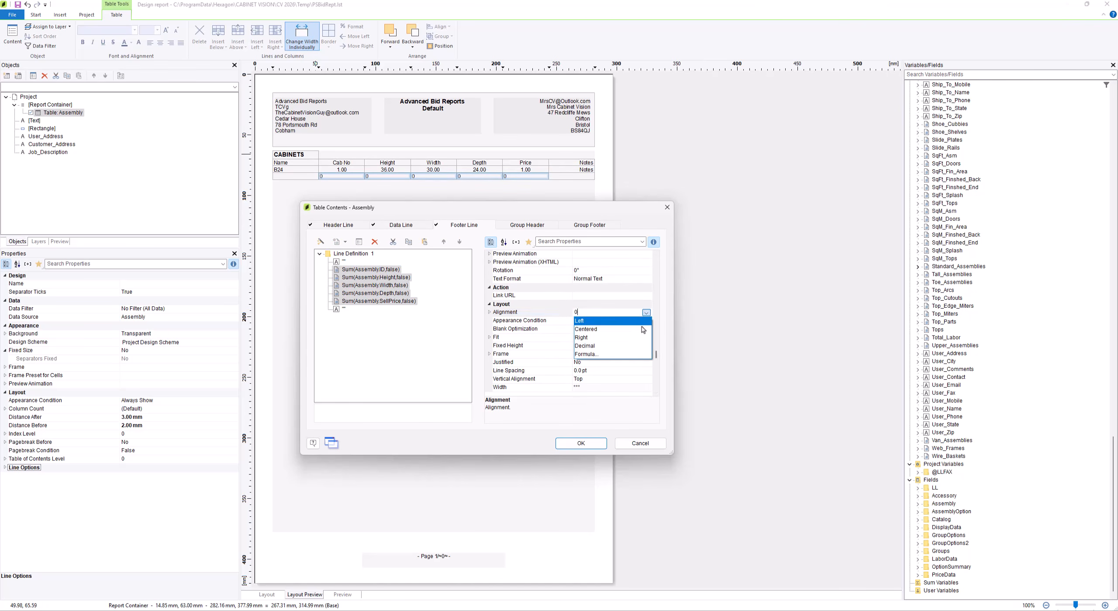
pyautogui.click(586, 328)
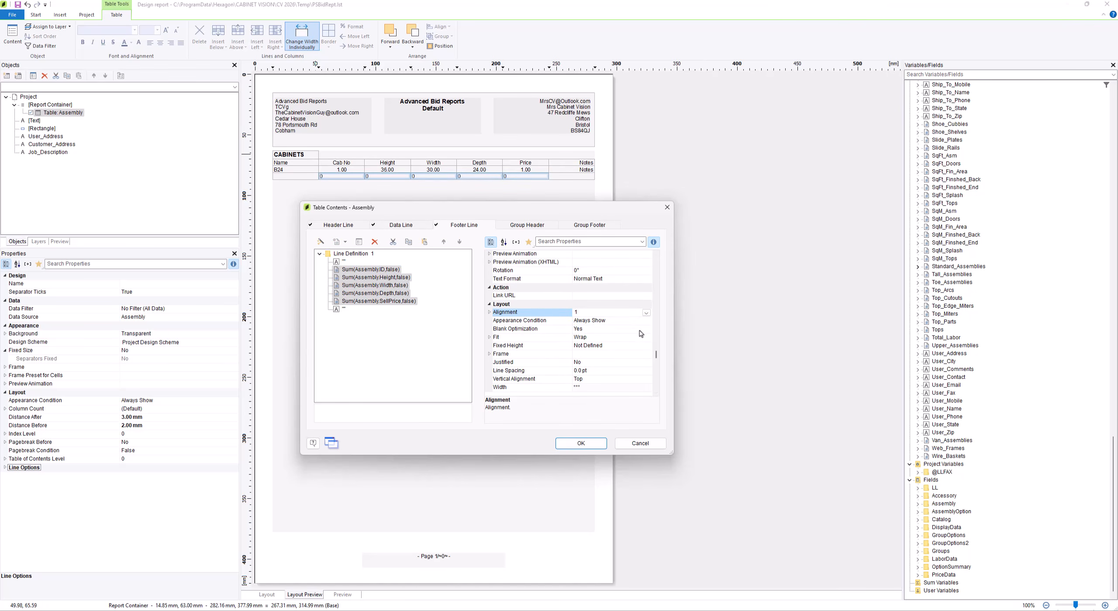
pyautogui.click(388, 303)
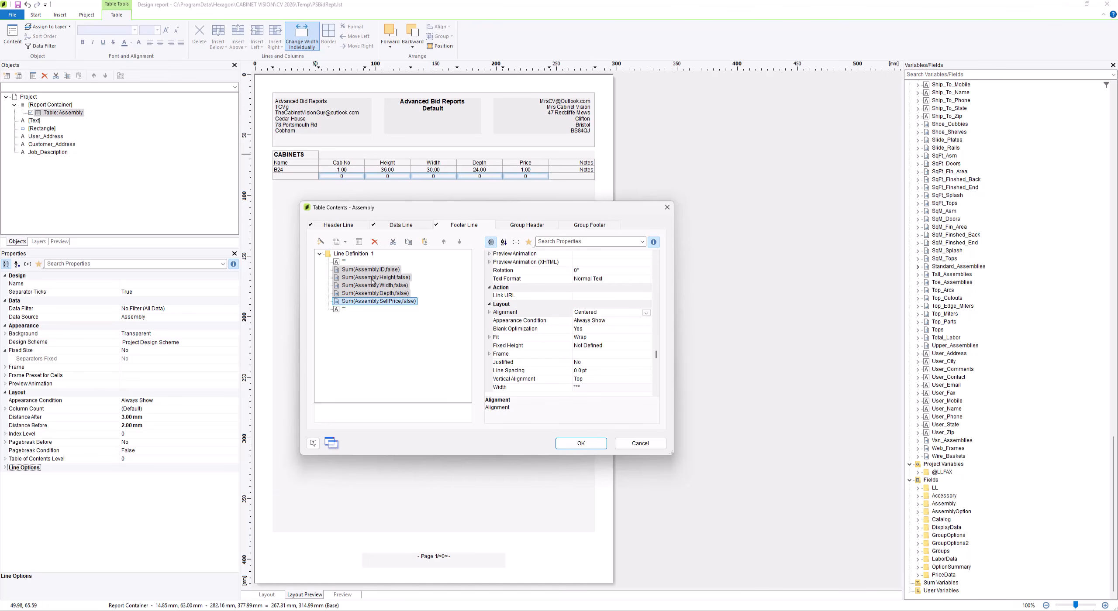
pyautogui.click(399, 294)
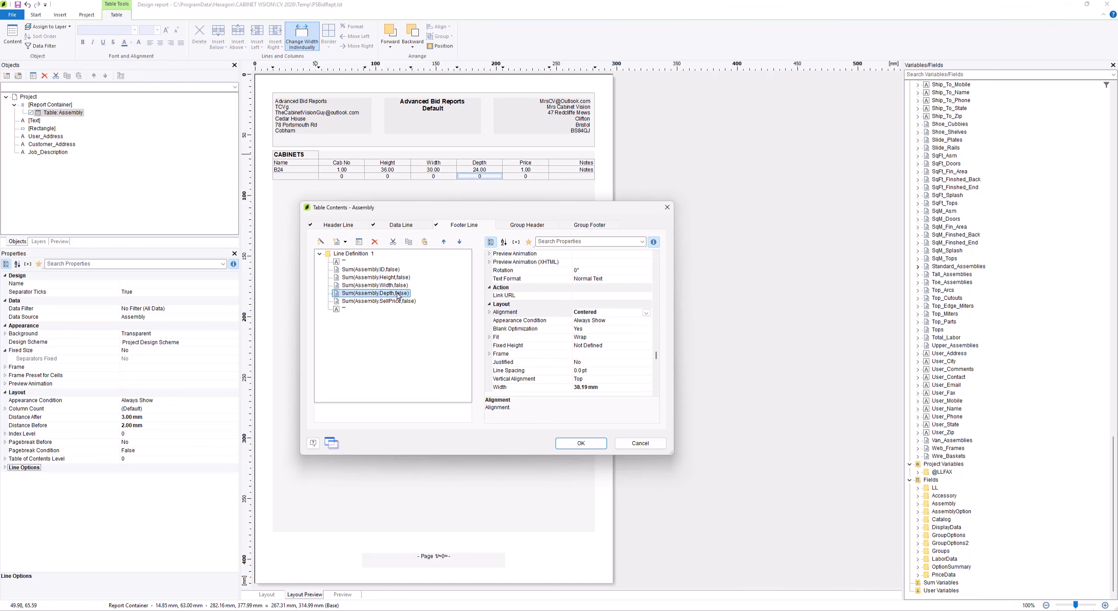
pyautogui.click(402, 302)
pyautogui.click(390, 269)
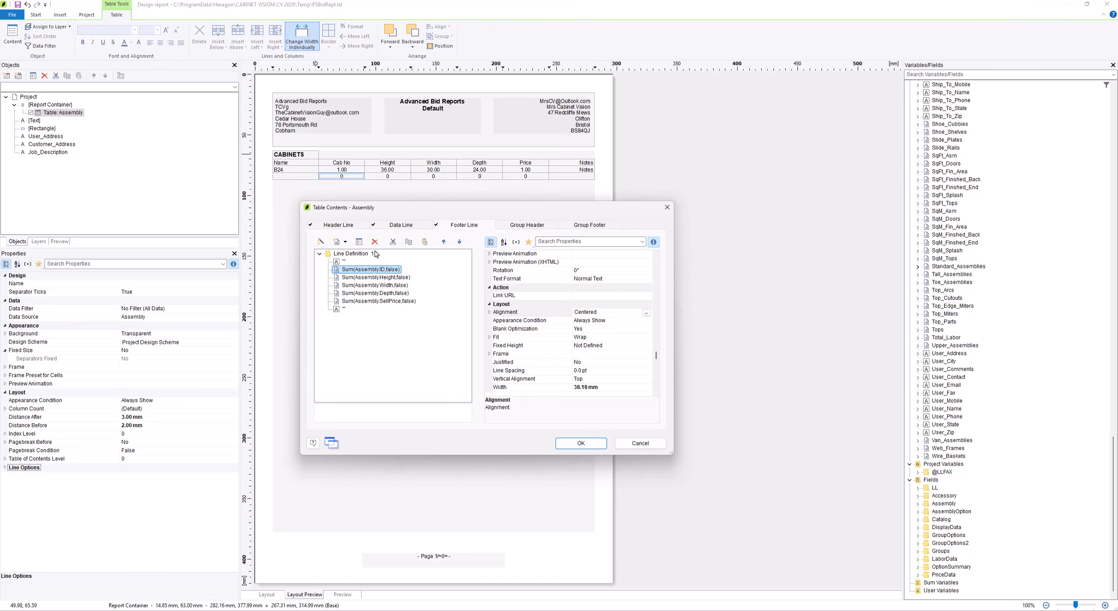
# Accept the table contents changes and widen the Assembly table's first column to about 40 mm in the layout
pyautogui.click(353, 227)
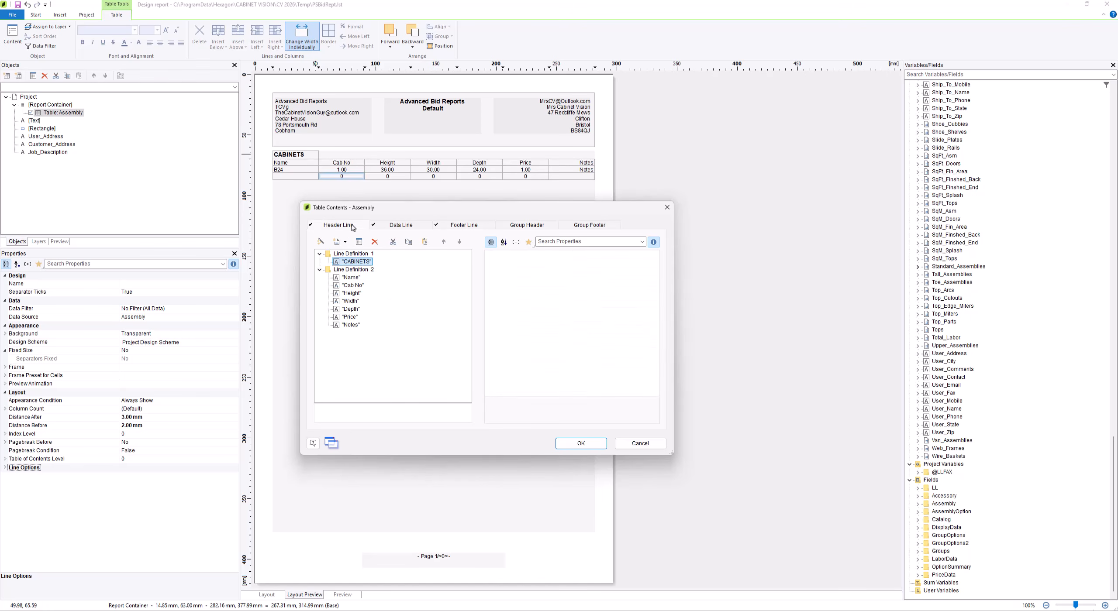
pyautogui.click(356, 261)
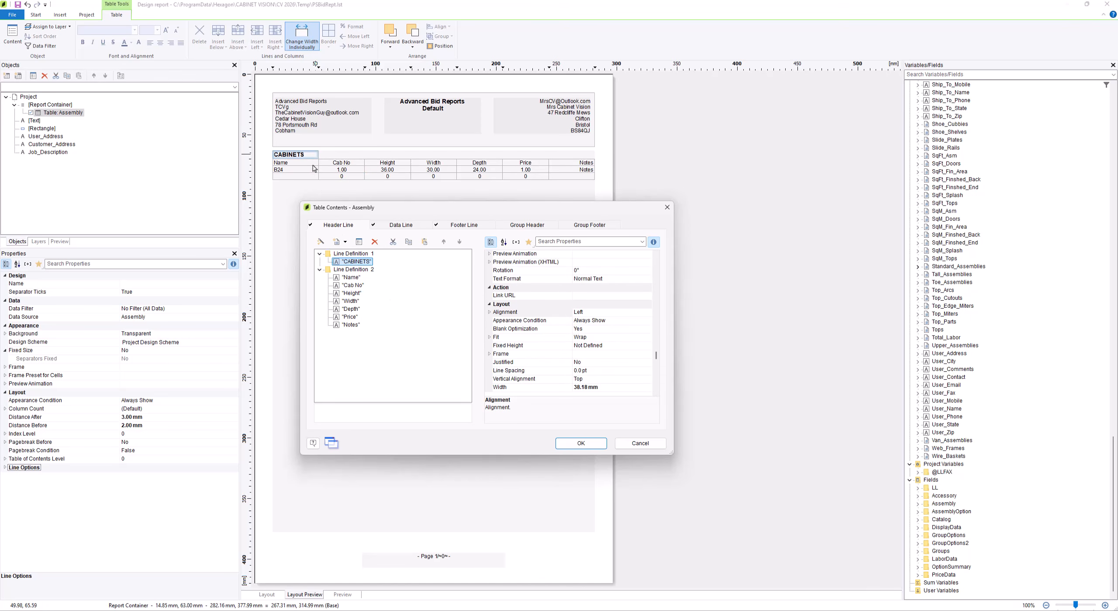
pyautogui.click(577, 443)
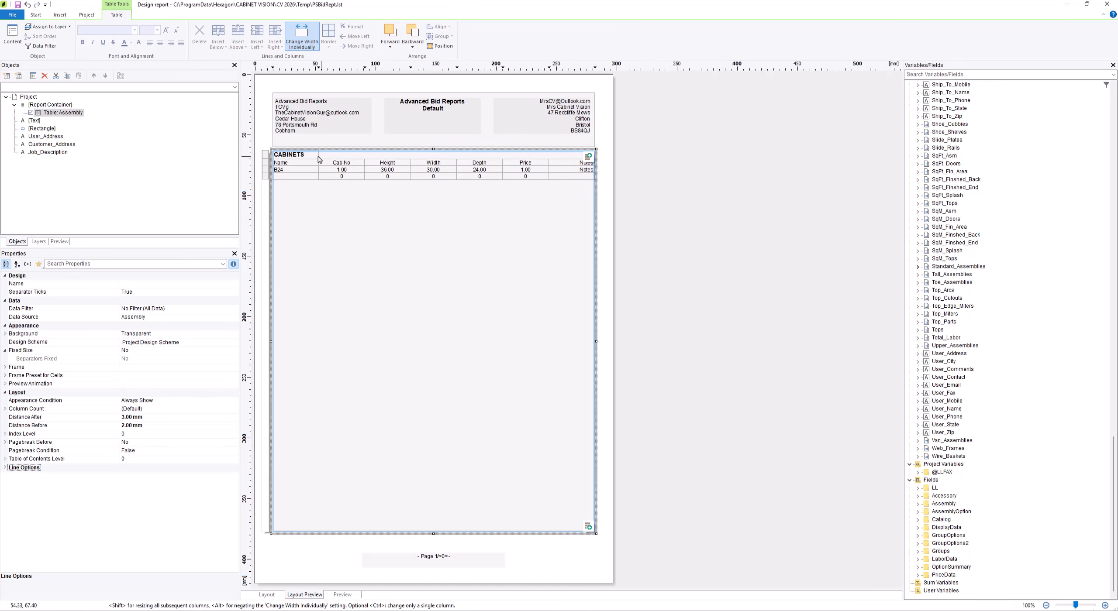
pyautogui.moveTo(319, 161); pyautogui.dragTo(322, 162)
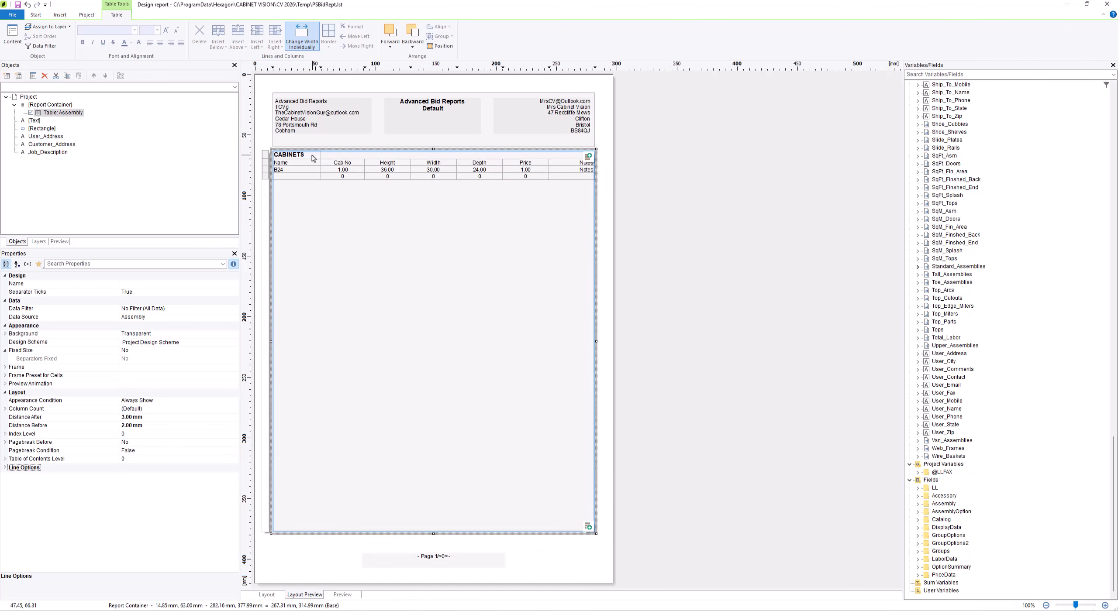
# Reopen the table contents and set the CABINETS title column's width in Line Definition 1 to 60 mm, after trying 50 mm
pyautogui.doubleClick(313, 157)
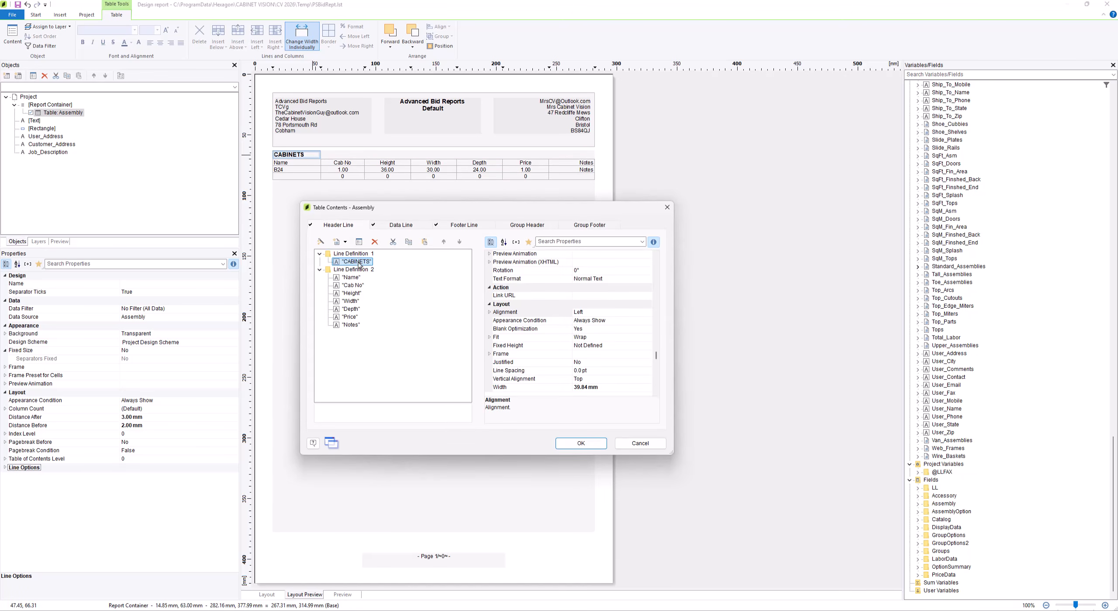
pyautogui.click(606, 388)
pyautogui.doubleClick(593, 388)
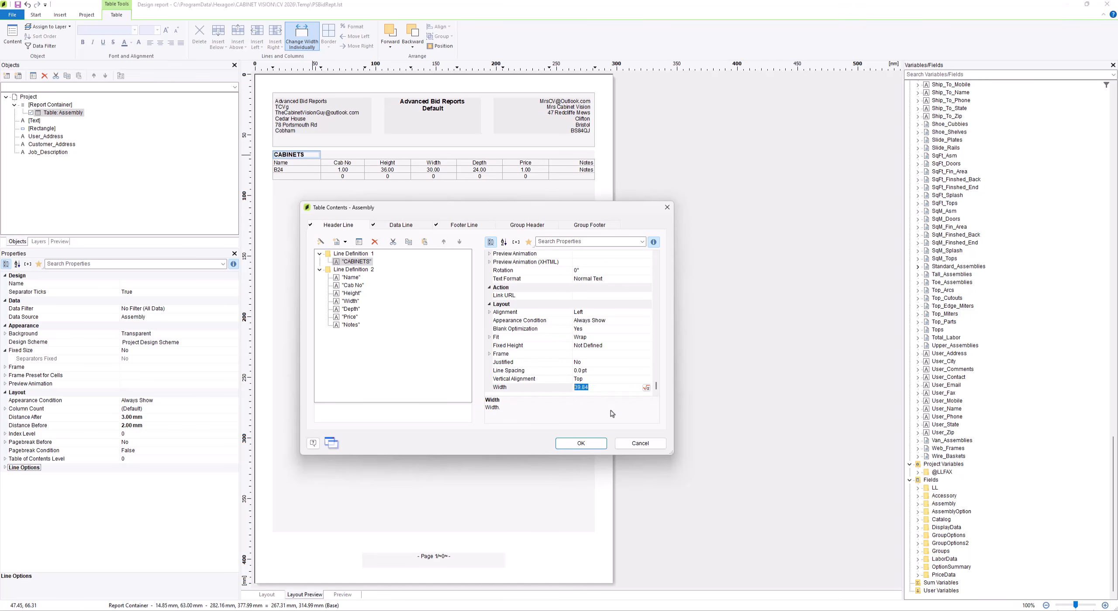
pyautogui.write('50')
pyautogui.press('Return')
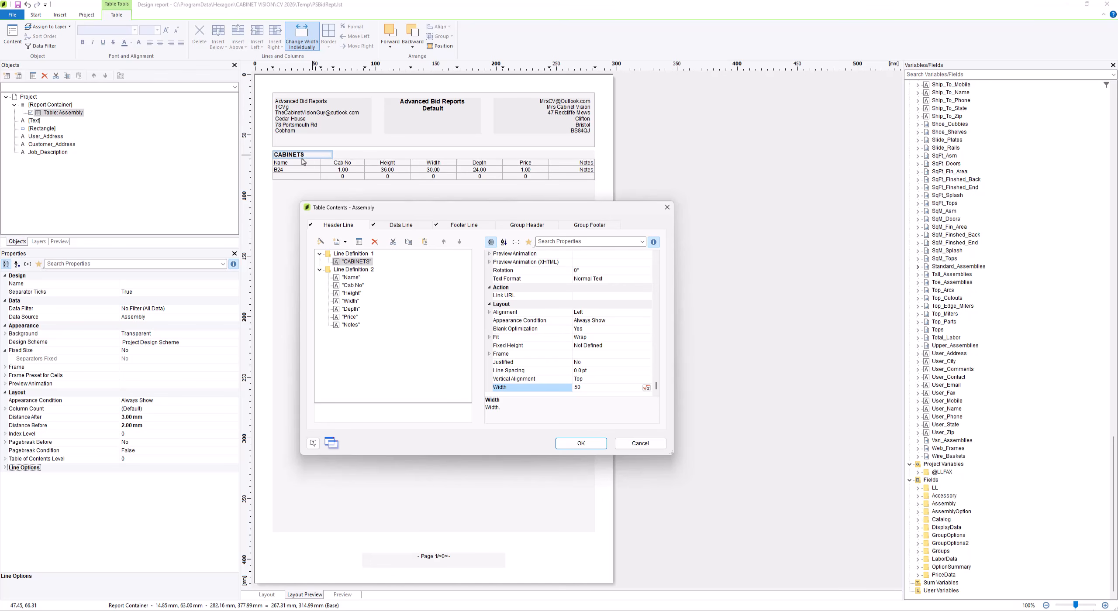
pyautogui.write('60')
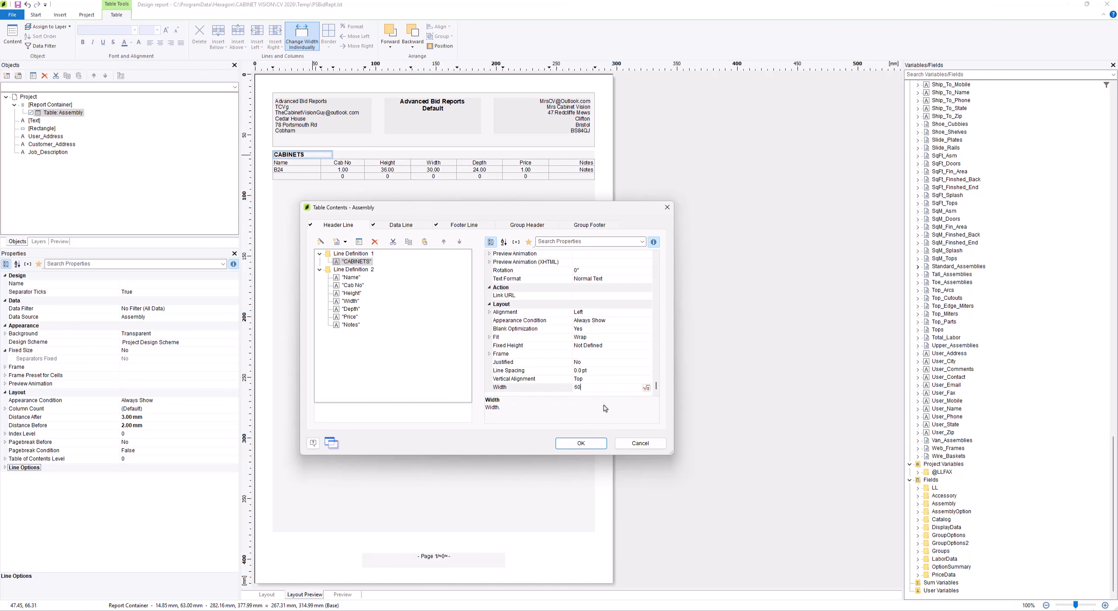
pyautogui.press('Return')
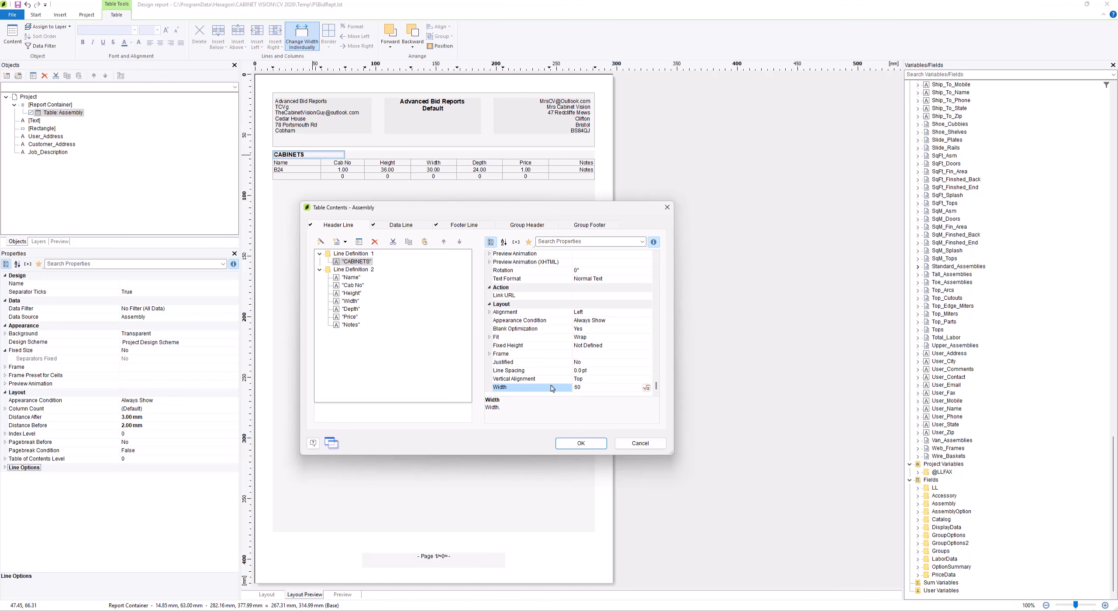
# Set the width of the Name header column in Line Definition 2 to 60 mm
pyautogui.click(350, 278)
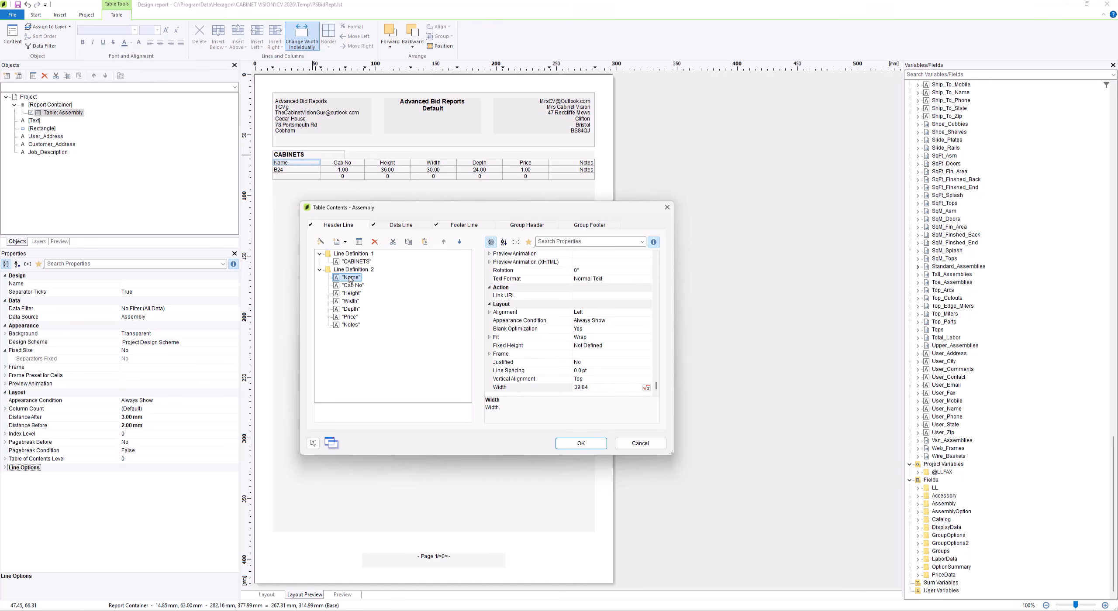
pyautogui.click(567, 388)
pyautogui.write('60')
pyautogui.press('Return')
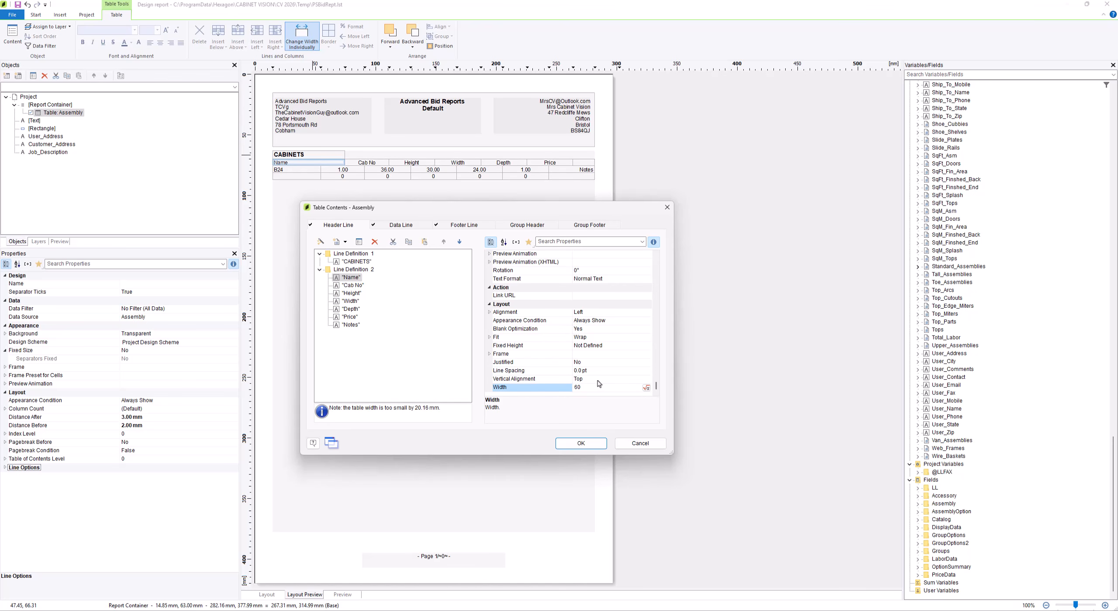
# Set the widths of the Cab No and Height header columns in Line Definition 2 to 20 mm each
pyautogui.click(363, 284)
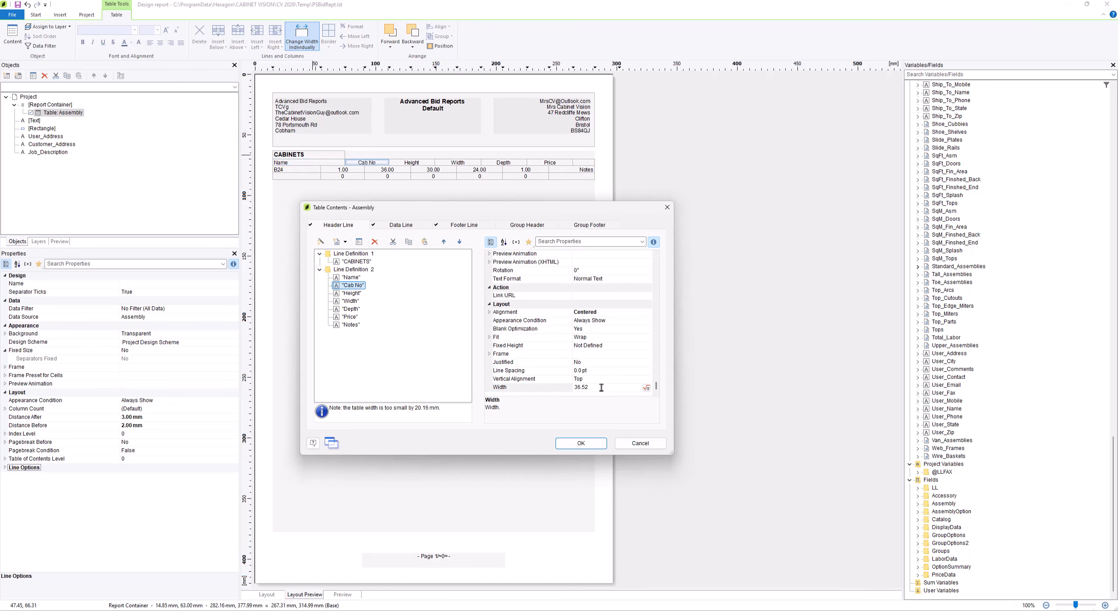
pyautogui.click(586, 388)
pyautogui.write('20')
pyautogui.press('Return')
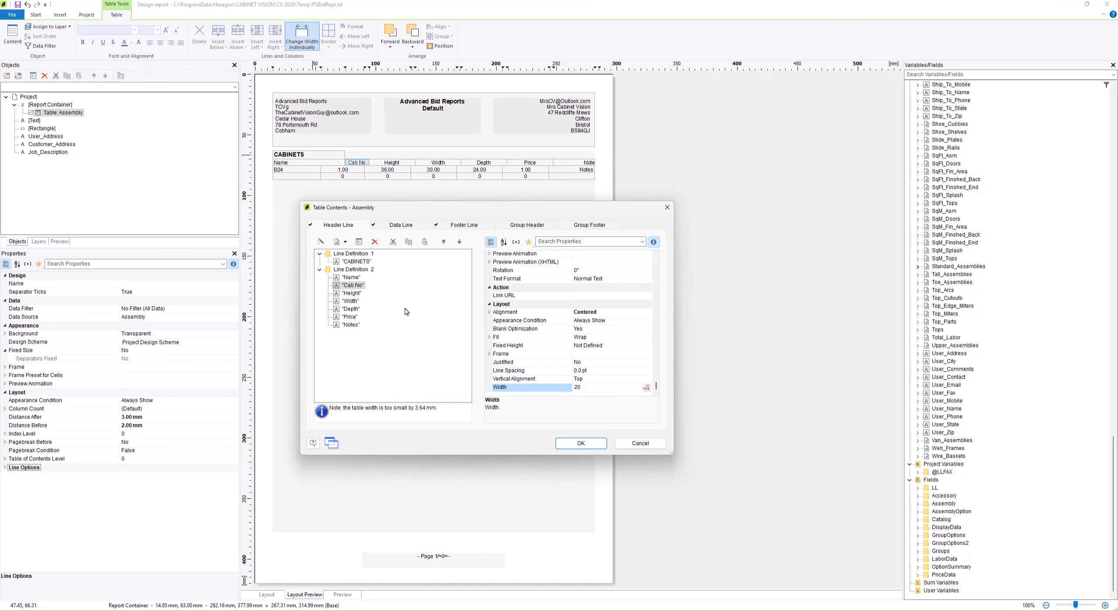
pyautogui.click(352, 293)
pyautogui.click(590, 388)
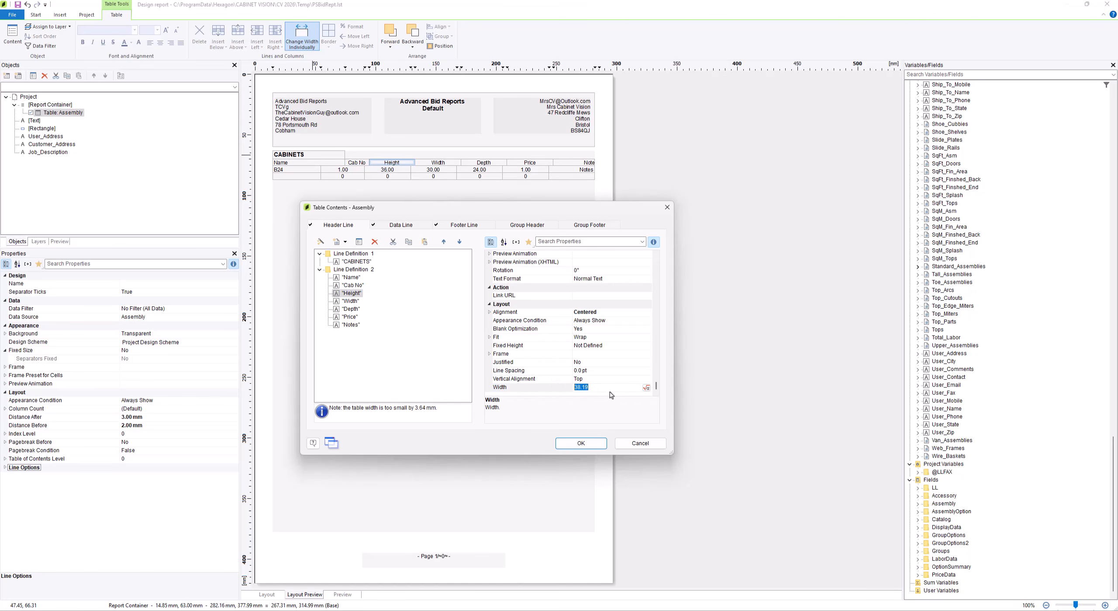
pyautogui.write('20')
pyautogui.press('Return')
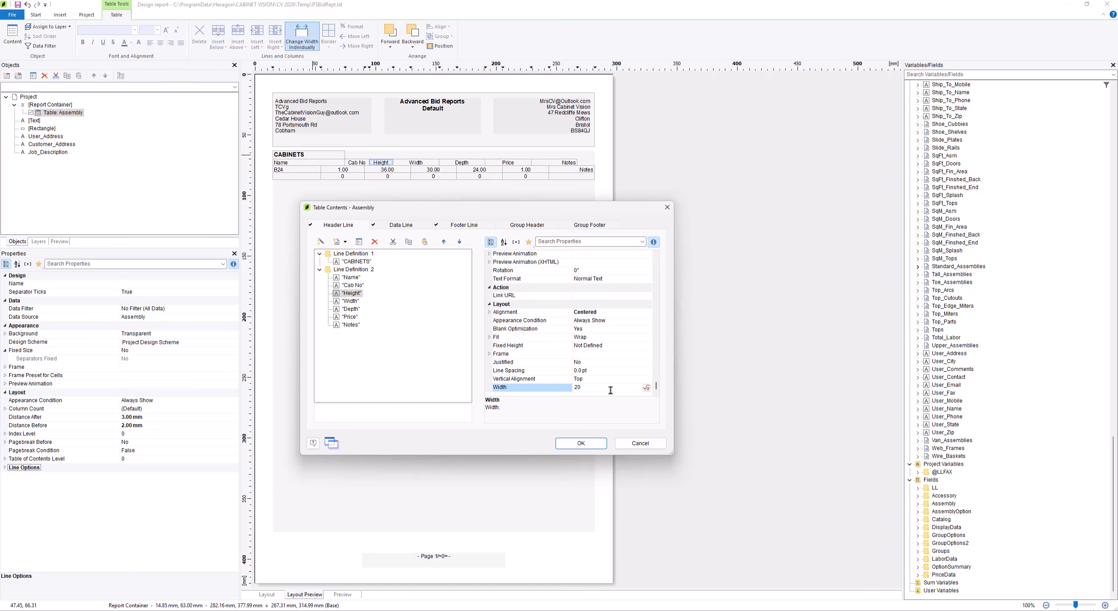
# Set the widths of the Width and Depth header columns in Line Definition 2 to 20 mm each
pyautogui.click(351, 301)
pyautogui.click(599, 388)
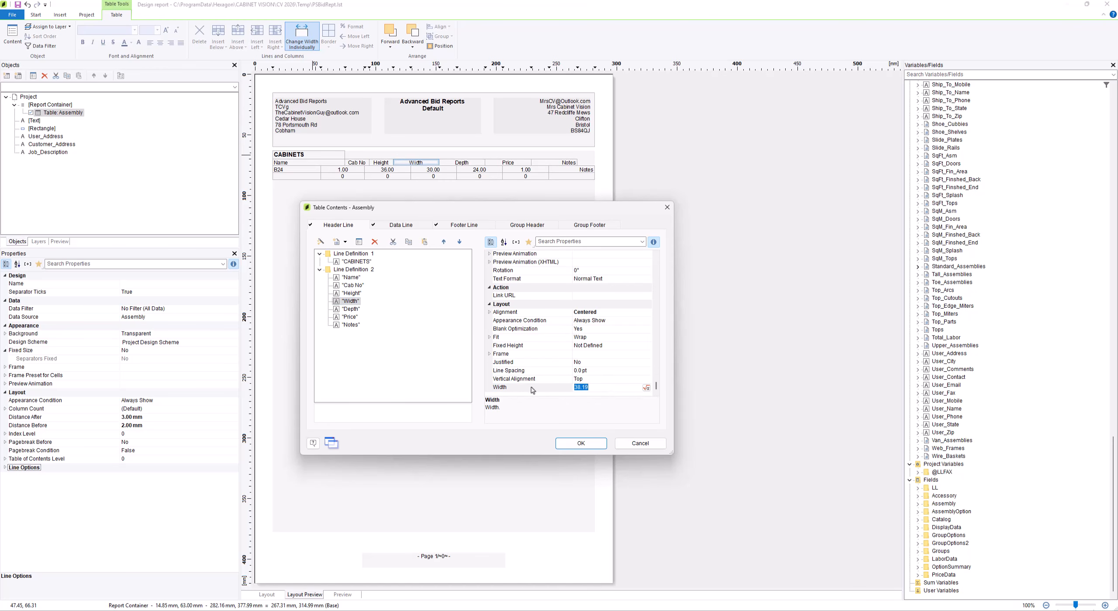
pyautogui.write('20')
pyautogui.press('Return')
pyautogui.click(350, 309)
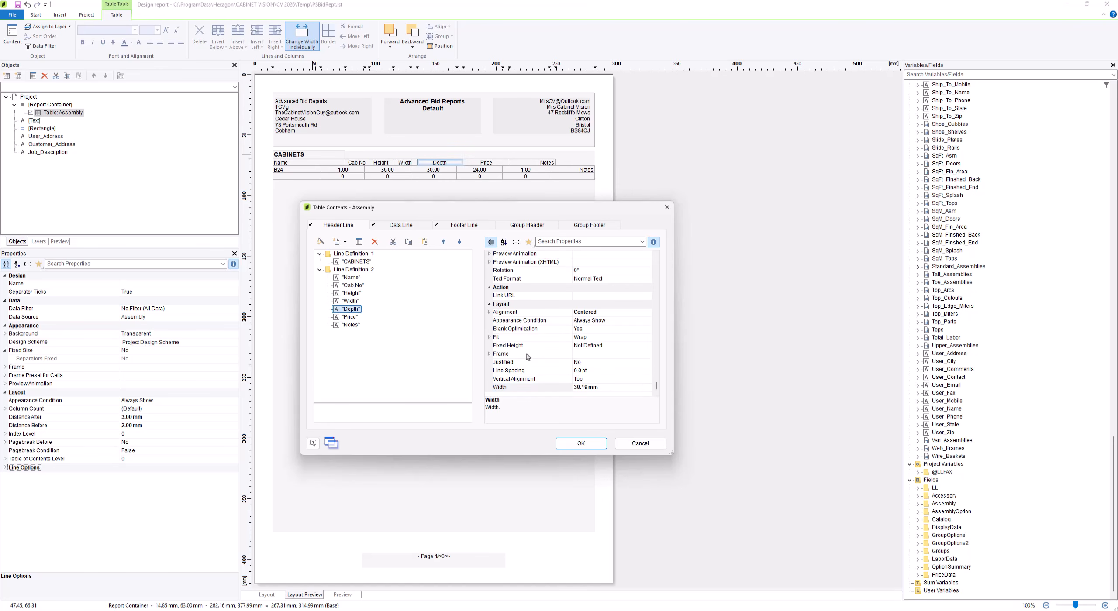
pyautogui.click(604, 389)
pyautogui.write('20')
pyautogui.press('Return')
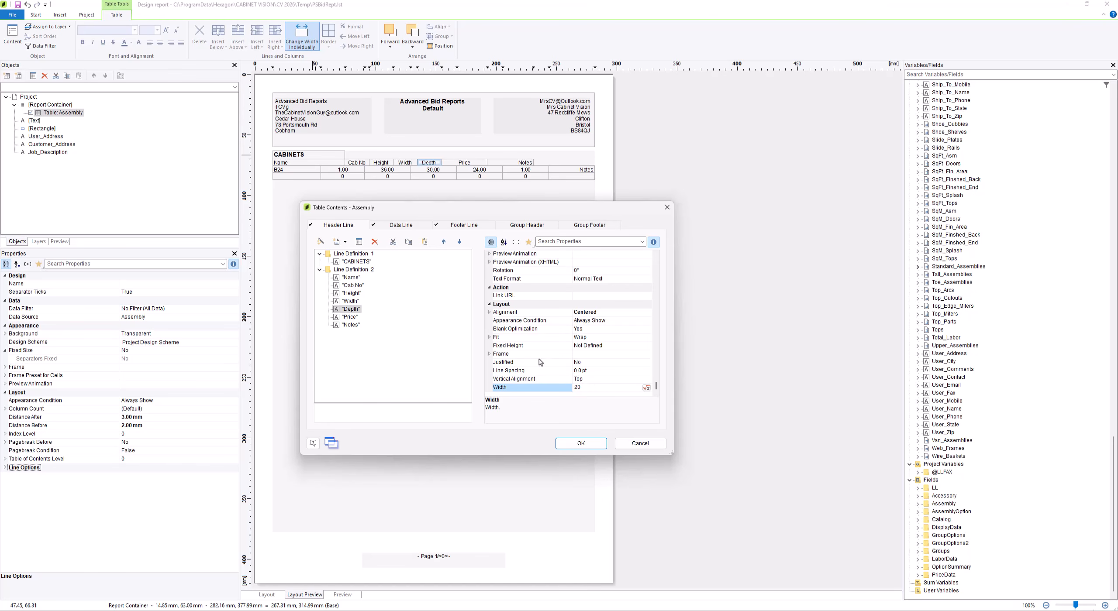
# Set the width of the Price header column in Line Definition 2 to 25 mm
pyautogui.click(349, 318)
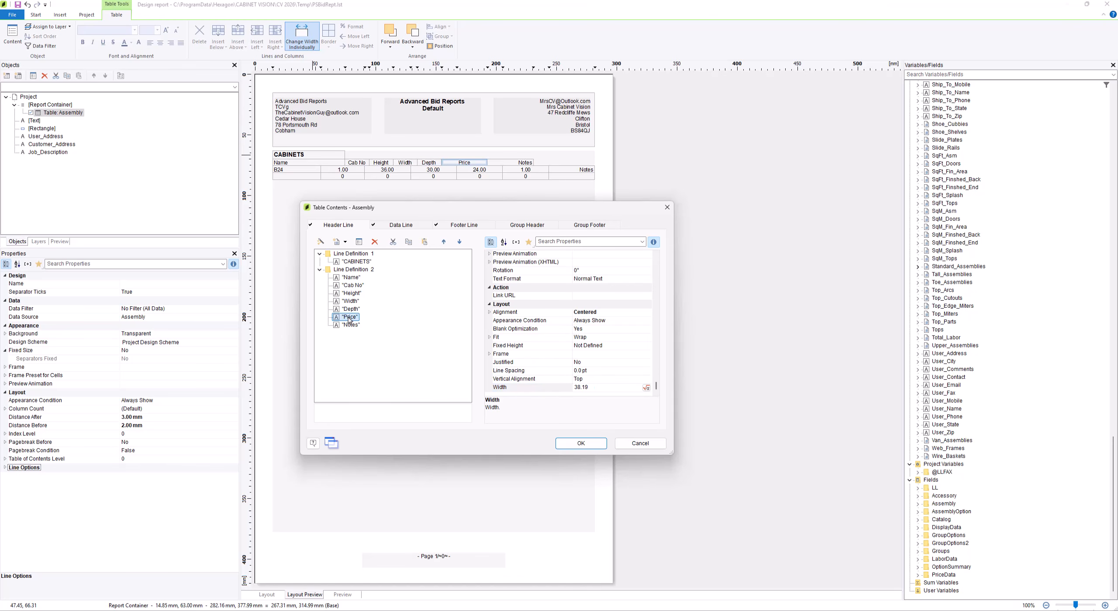
pyautogui.click(599, 387)
pyautogui.write('25')
pyautogui.press('Return')
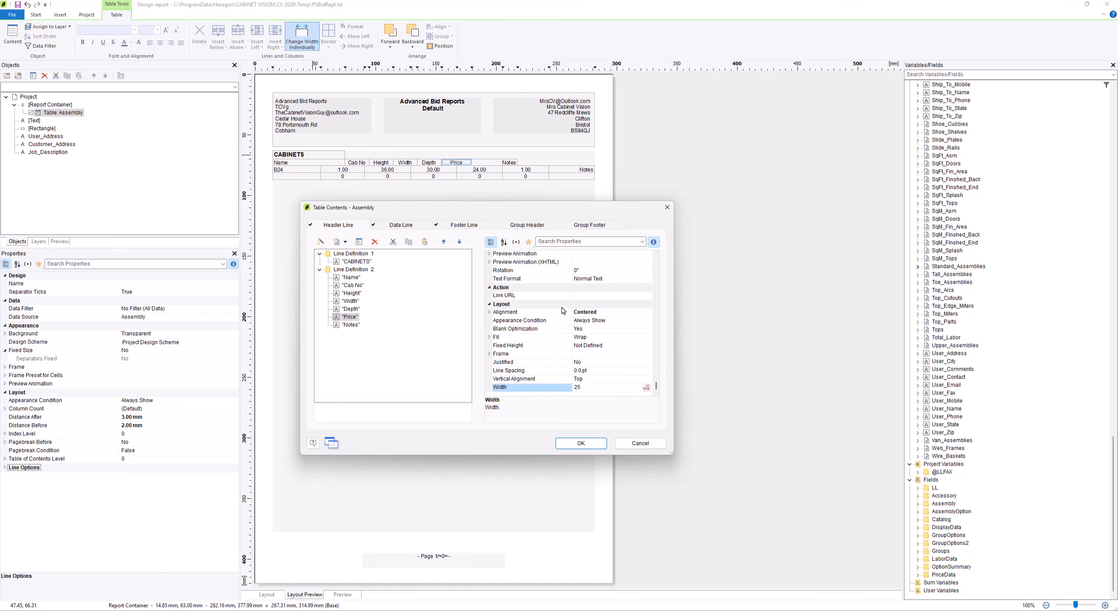
# Try widths of 60, 70, 90, 100, 105 and 104 mm for the Notes header column in Line Definition 2
pyautogui.click(352, 326)
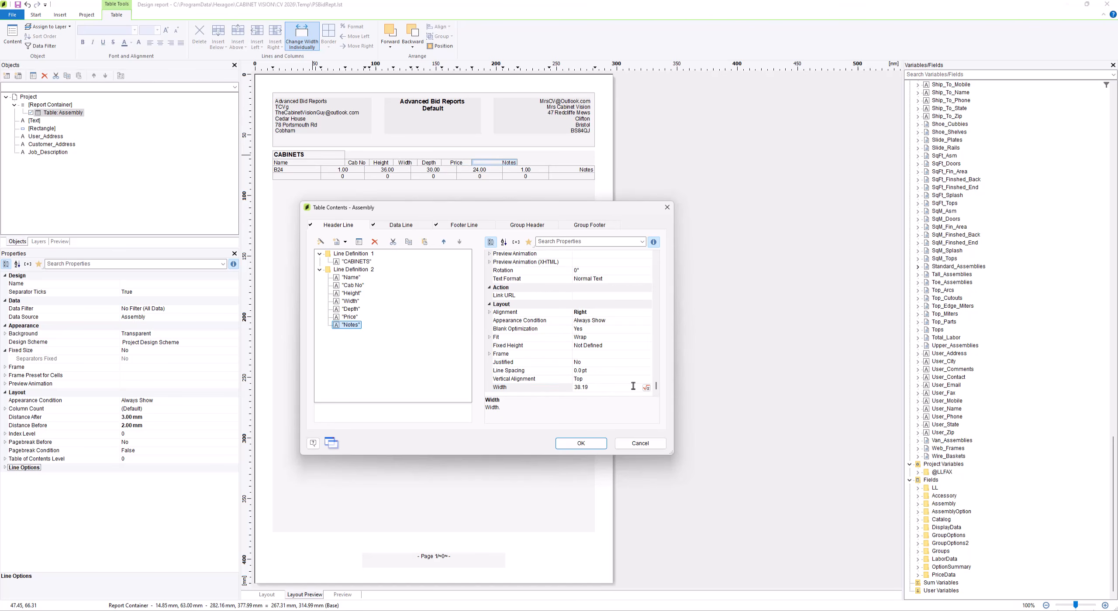
pyautogui.click(603, 388)
pyautogui.write('60')
pyautogui.press('Return')
pyautogui.click(555, 385)
pyautogui.write('70')
pyautogui.press('Return')
pyautogui.click(596, 387)
pyautogui.write('90')
pyautogui.press('Return')
pyautogui.click(594, 388)
pyautogui.write('100')
pyautogui.press('Return')
pyautogui.click(600, 388)
pyautogui.write('105')
pyautogui.press('Return')
pyautogui.click(586, 389)
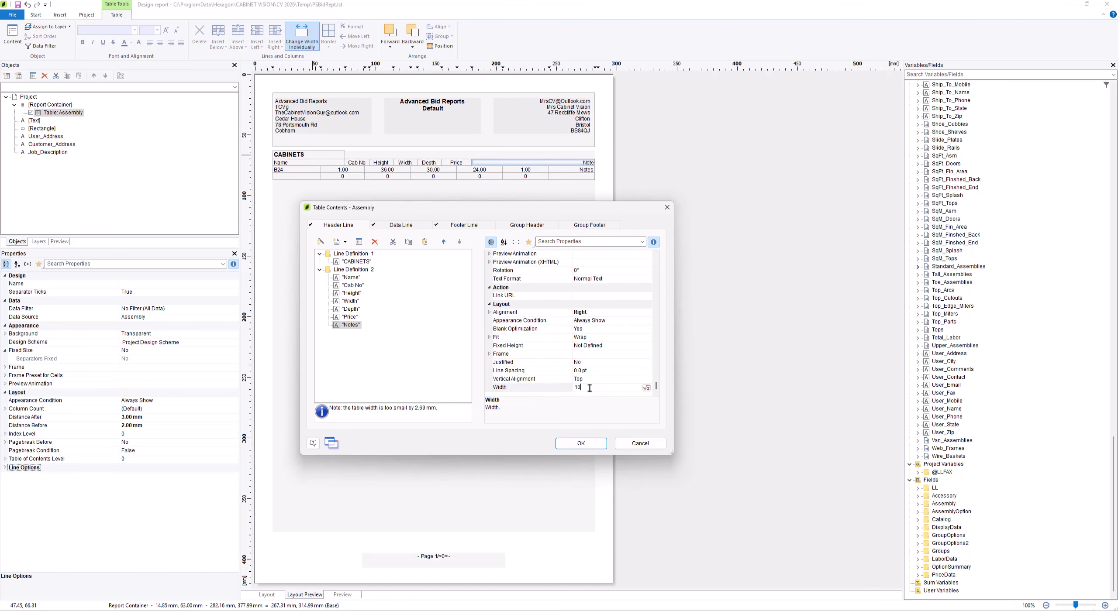
pyautogui.write('104')
pyautogui.press('Return')
# Set the width of the Notes header column in Line Definition 2 to 103 mm
pyautogui.click(589, 388)
pyautogui.write('103')
pyautogui.press('Return')
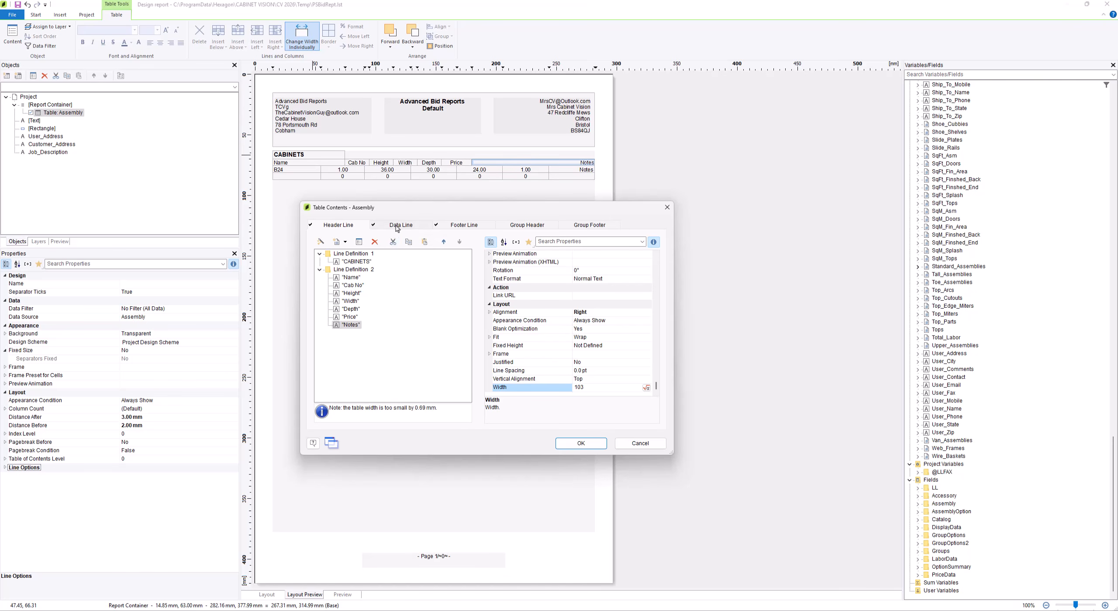
# Review the widths of the Name, Cab No, Height, Width, Depth and Price header columns in Line Definition 2
pyautogui.click(353, 278)
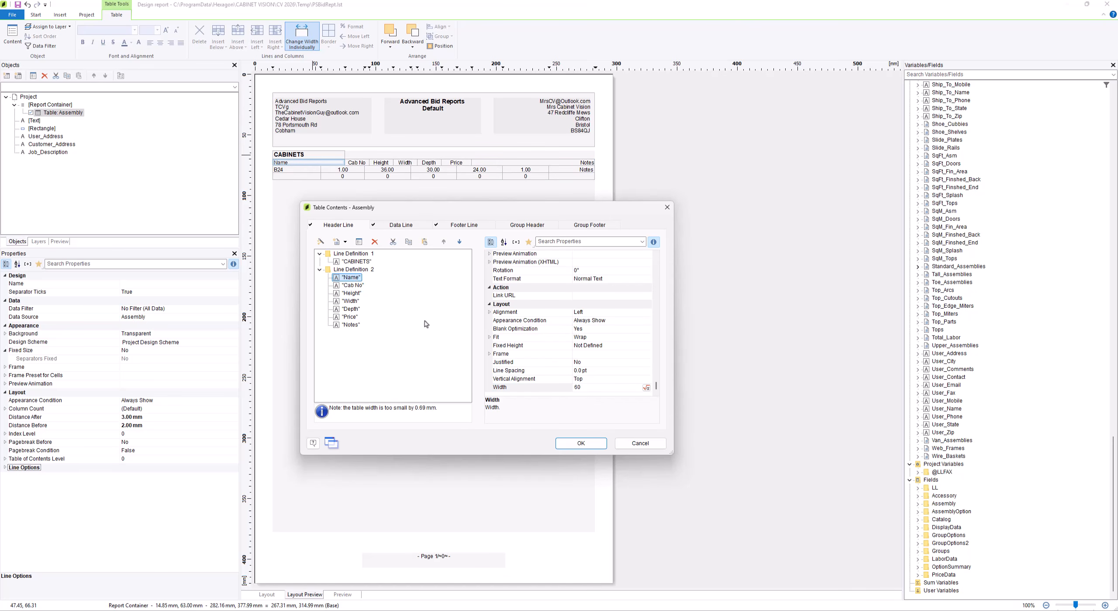
pyautogui.click(353, 286)
pyautogui.click(354, 293)
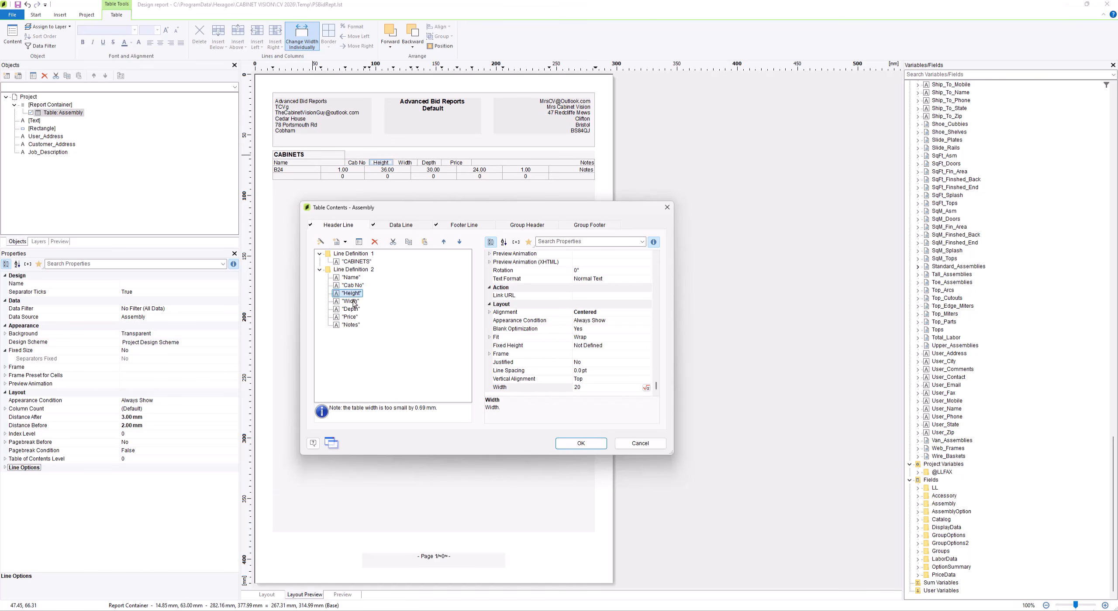
pyautogui.click(354, 302)
pyautogui.click(353, 309)
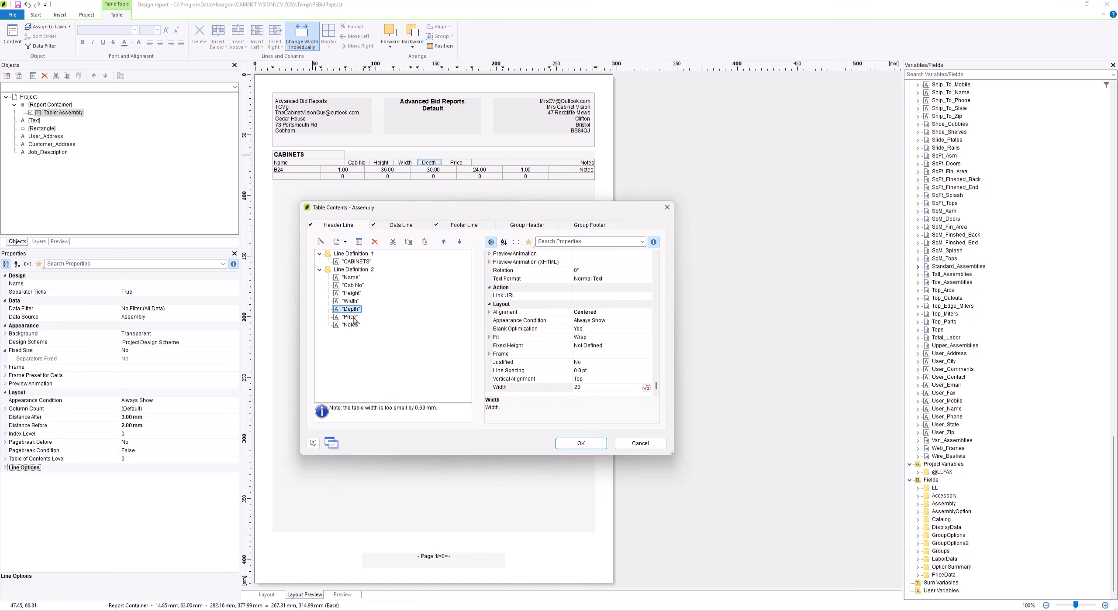
pyautogui.click(353, 318)
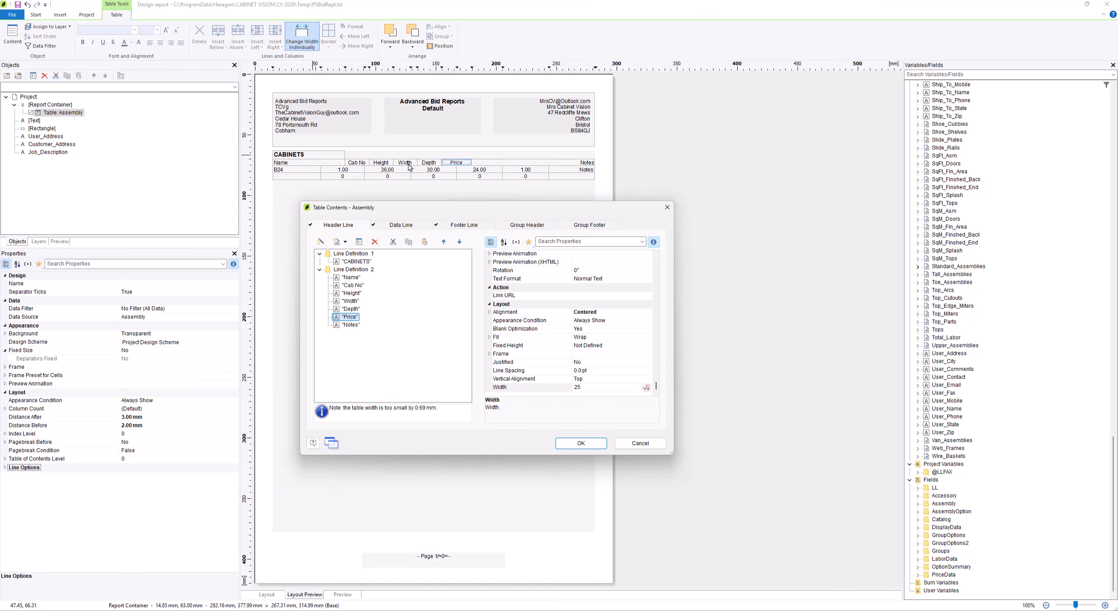
# Set the width of the Assembly.Nomenclature column in the data line to 60 mm
pyautogui.click(398, 225)
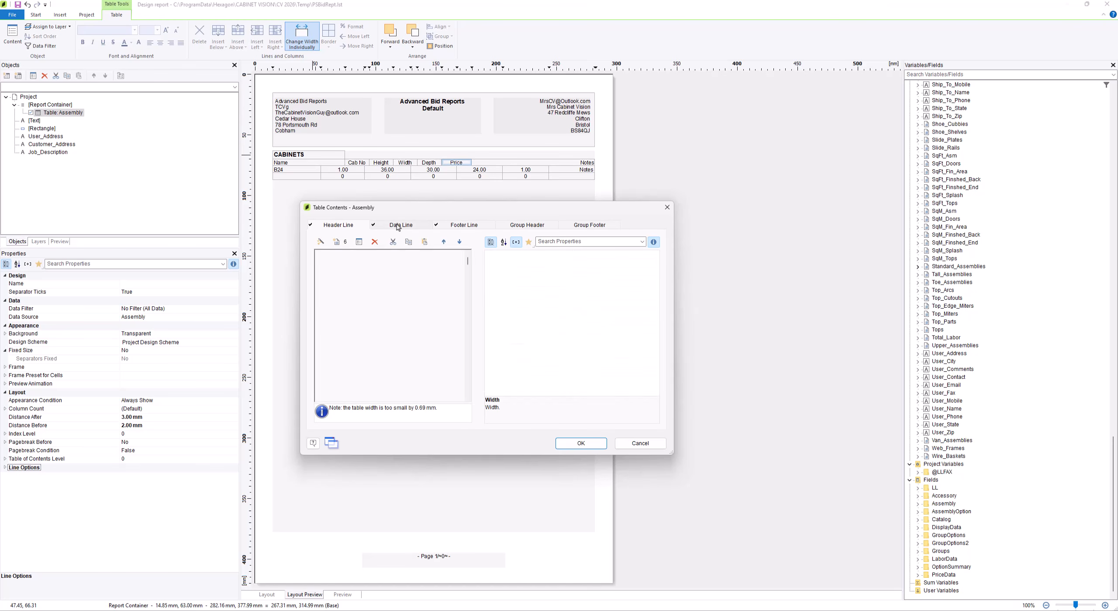
pyautogui.click(371, 262)
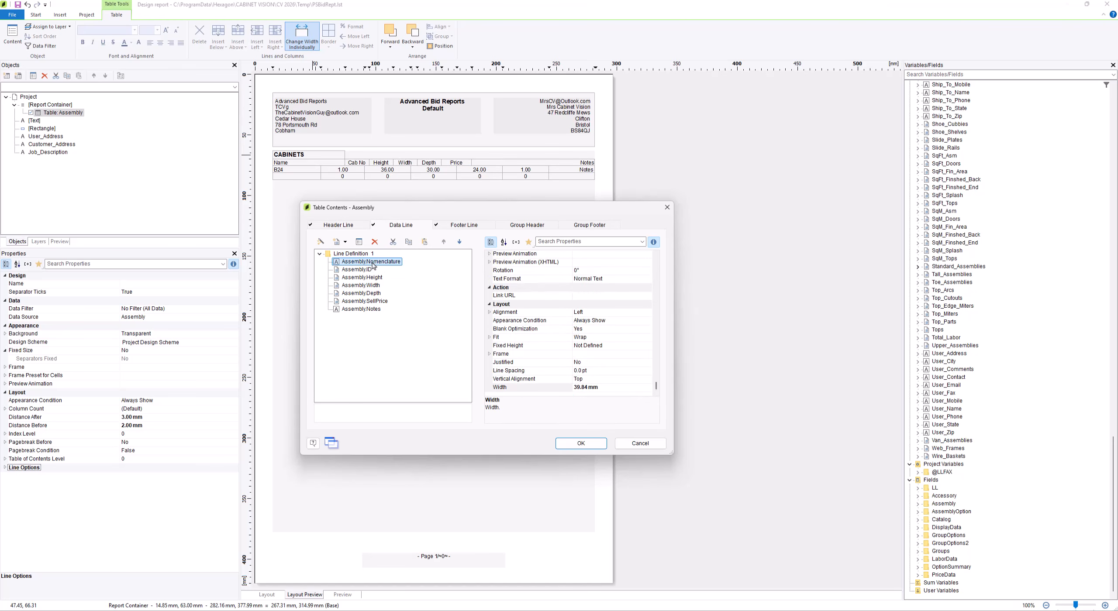
pyautogui.click(604, 389)
pyautogui.write('60')
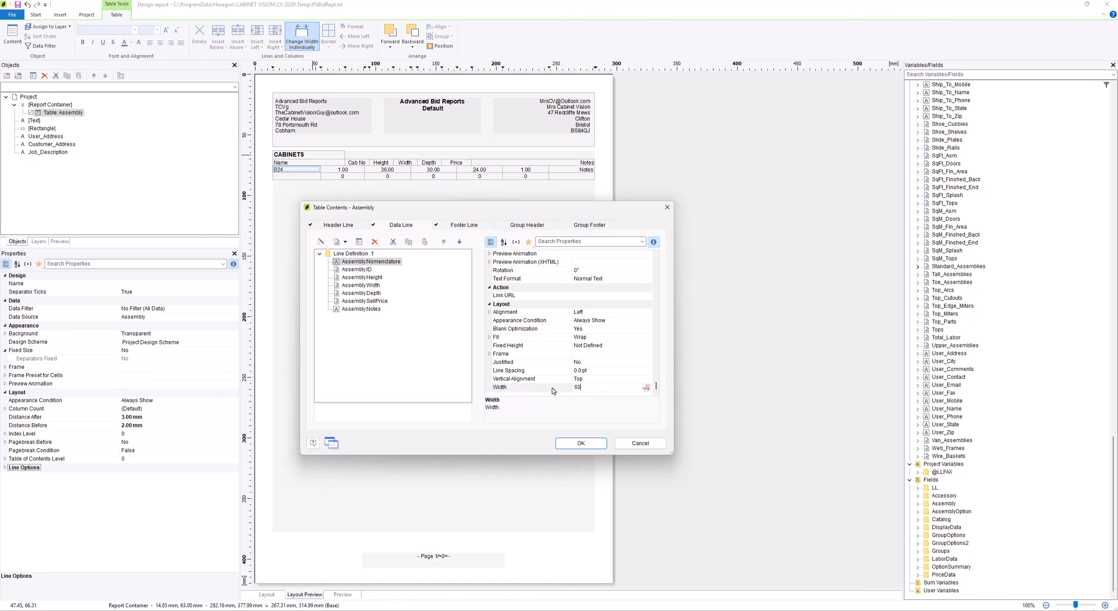
pyautogui.press('Return')
# Set the widths of the data line's Assembly.ID, Height, Width and Depth columns together to 20 mm
pyautogui.click(357, 270)
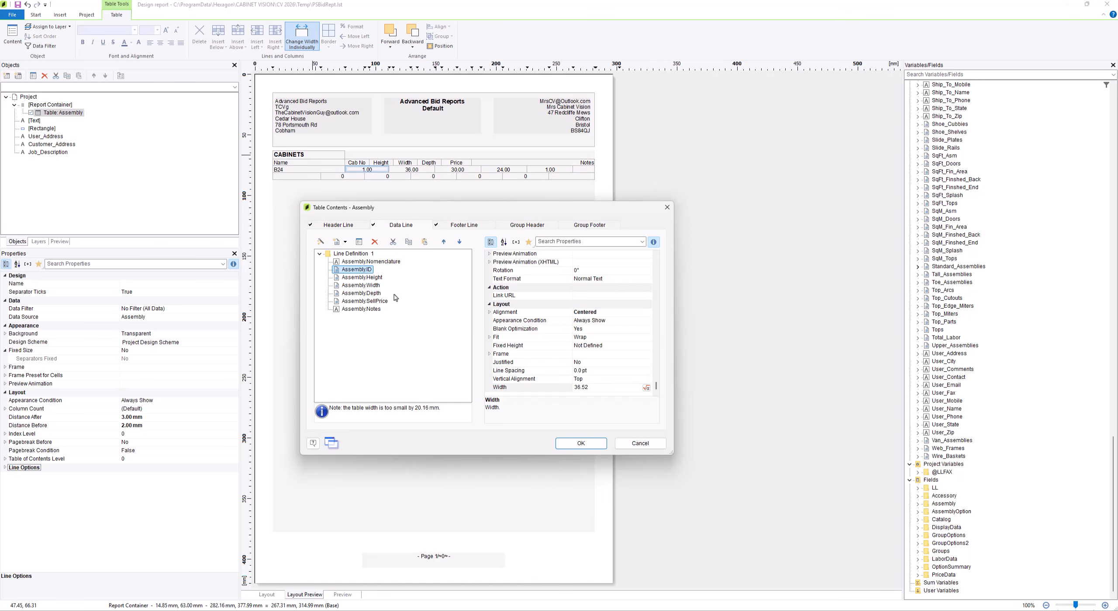
pyautogui.keyDown('shift'); pyautogui.click(375, 294); pyautogui.keyUp('shift')
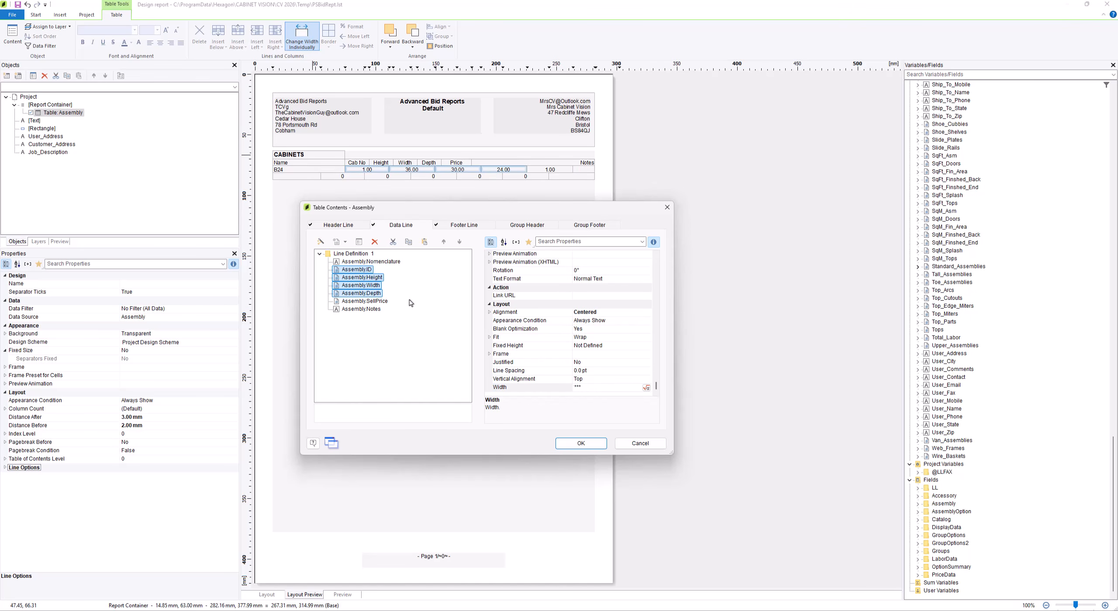
pyautogui.click(591, 389)
pyautogui.write('20')
pyautogui.press('Return')
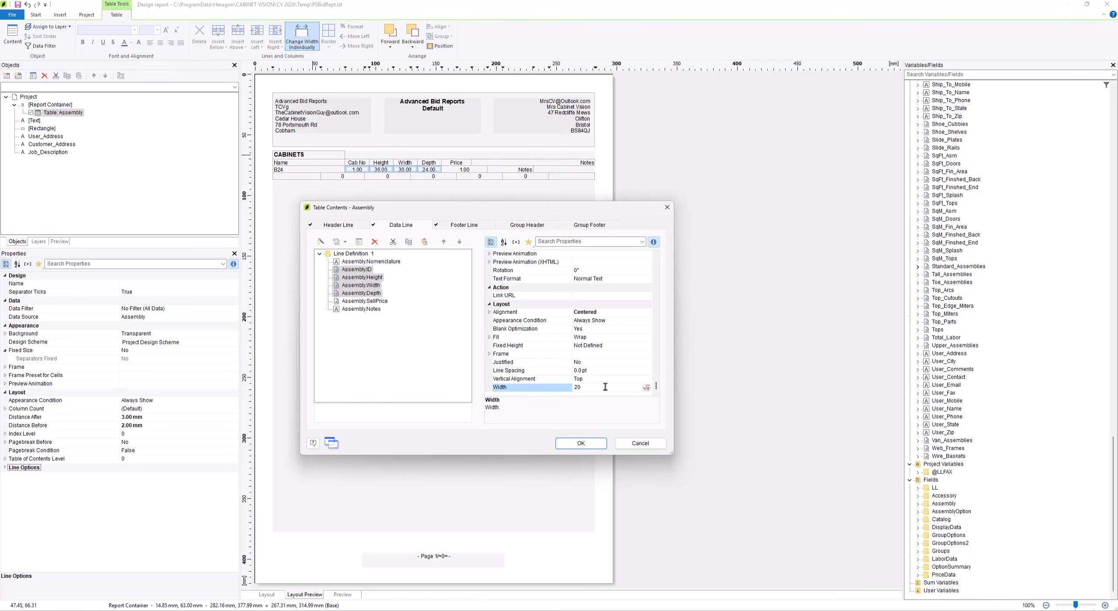
# Set the width of the Assembly.SellPrice column in the data line to 25 mm
pyautogui.click(365, 301)
pyautogui.click(607, 387)
pyautogui.moveTo(607, 388); pyautogui.dragTo(557, 388)
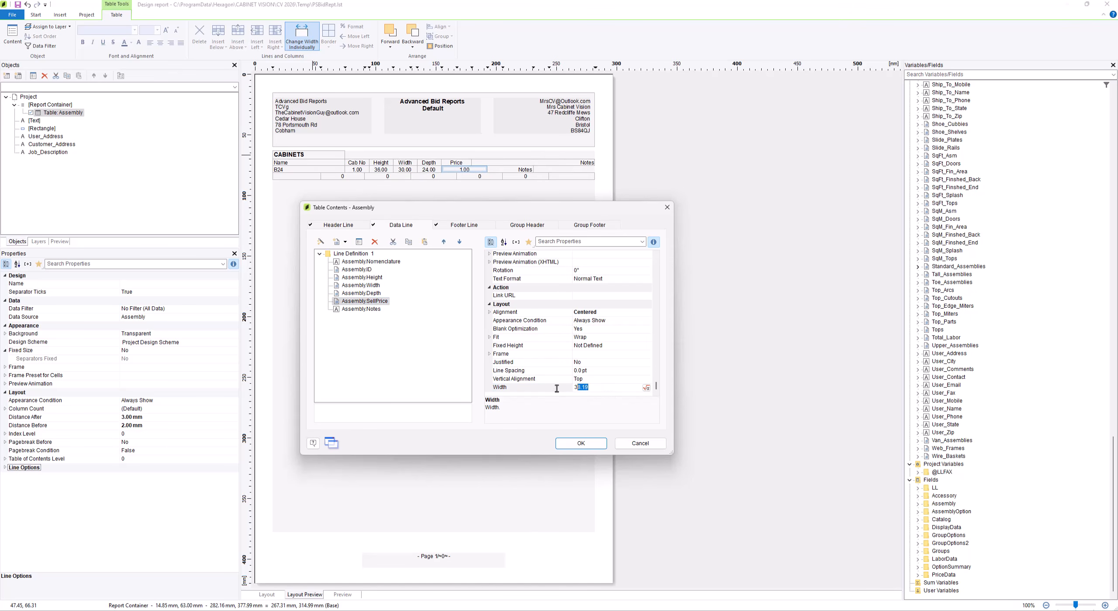
pyautogui.write('25')
pyautogui.press('Return')
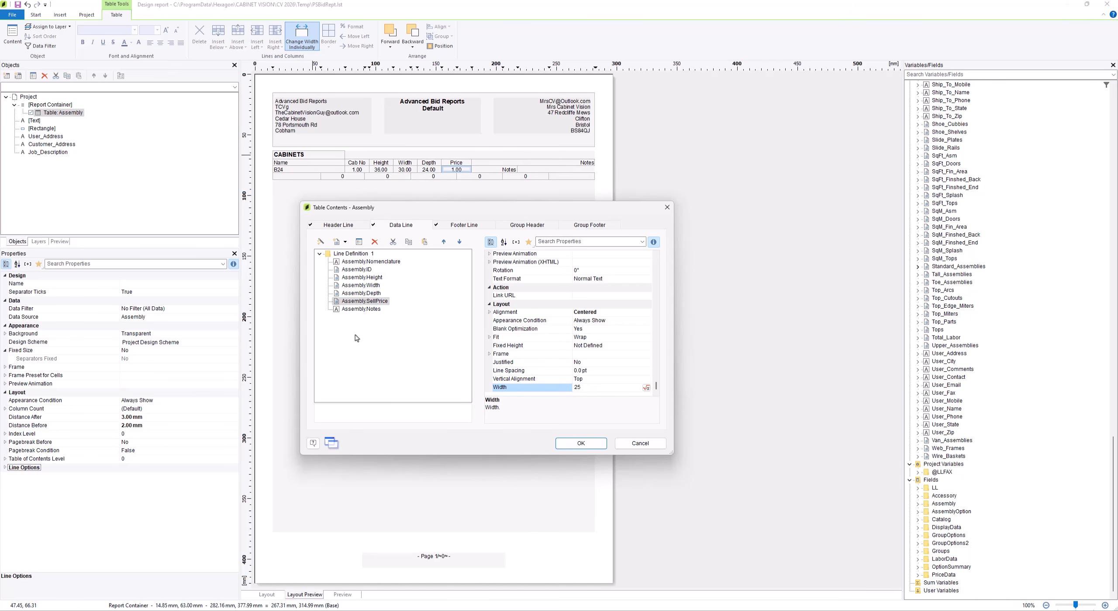
# Set the width of the Assembly.Notes column in the data line to 103 mm
pyautogui.click(363, 309)
pyautogui.click(596, 388)
pyautogui.write('10')
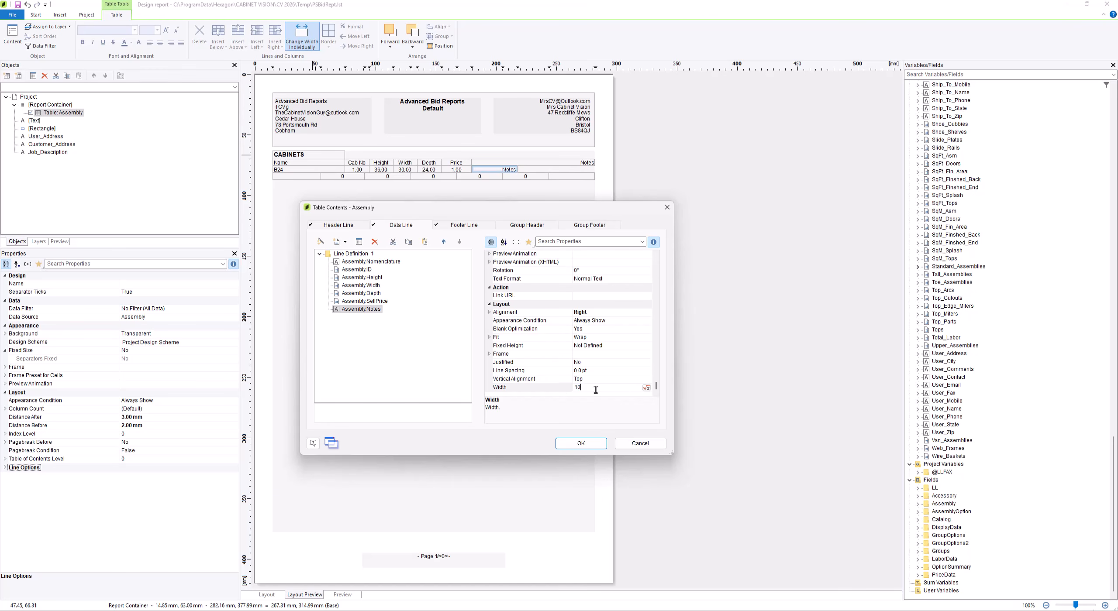
pyautogui.write('3')
pyautogui.press('Return')
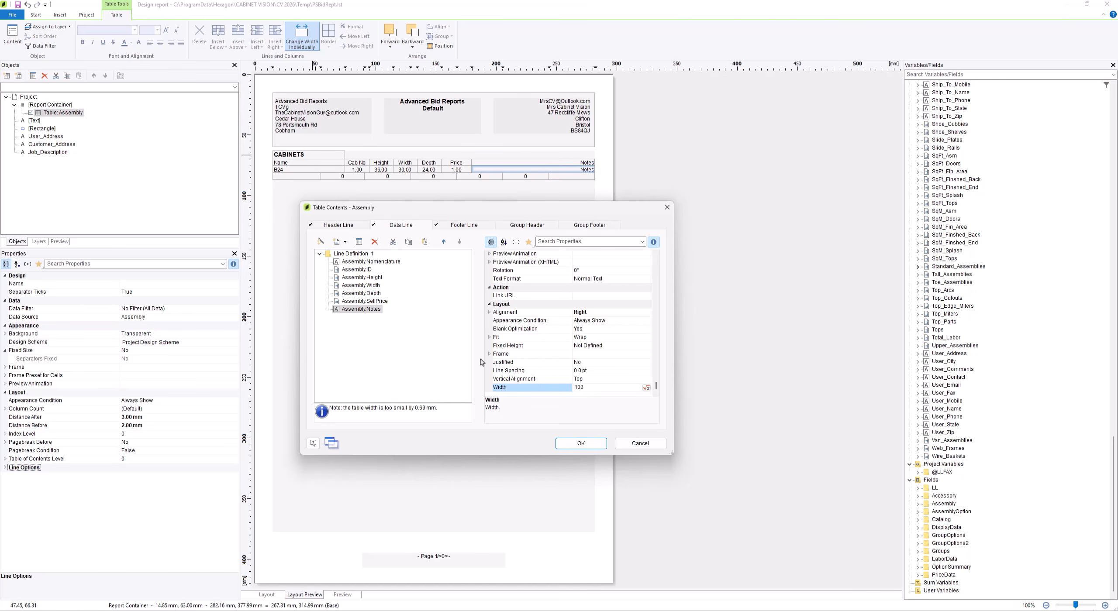
# Set the width of the first empty column in the footer line to 60 mm
pyautogui.click(463, 225)
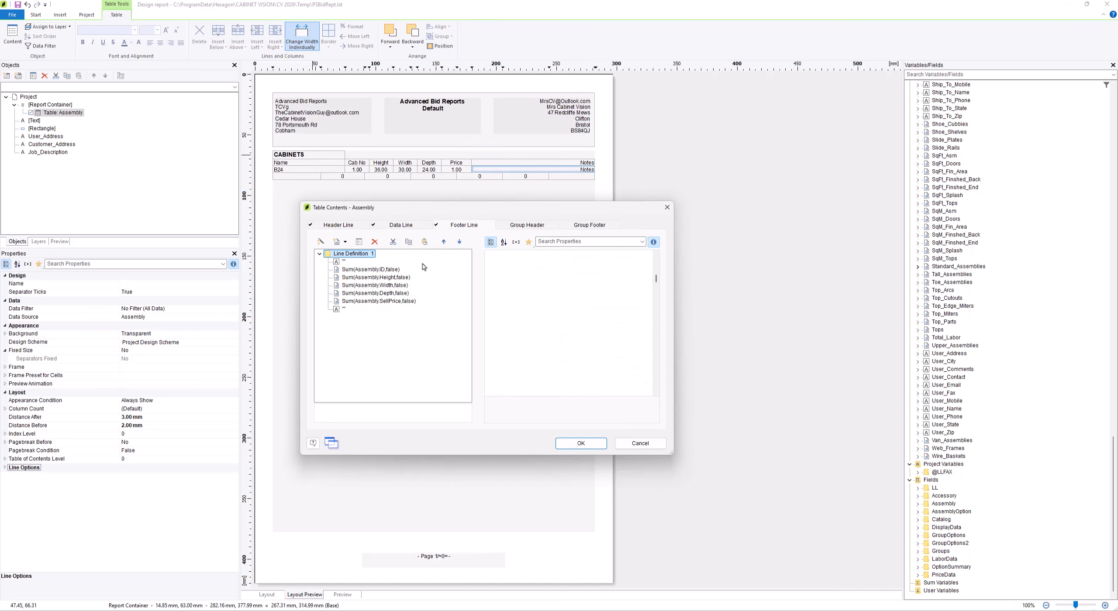
pyautogui.click(344, 261)
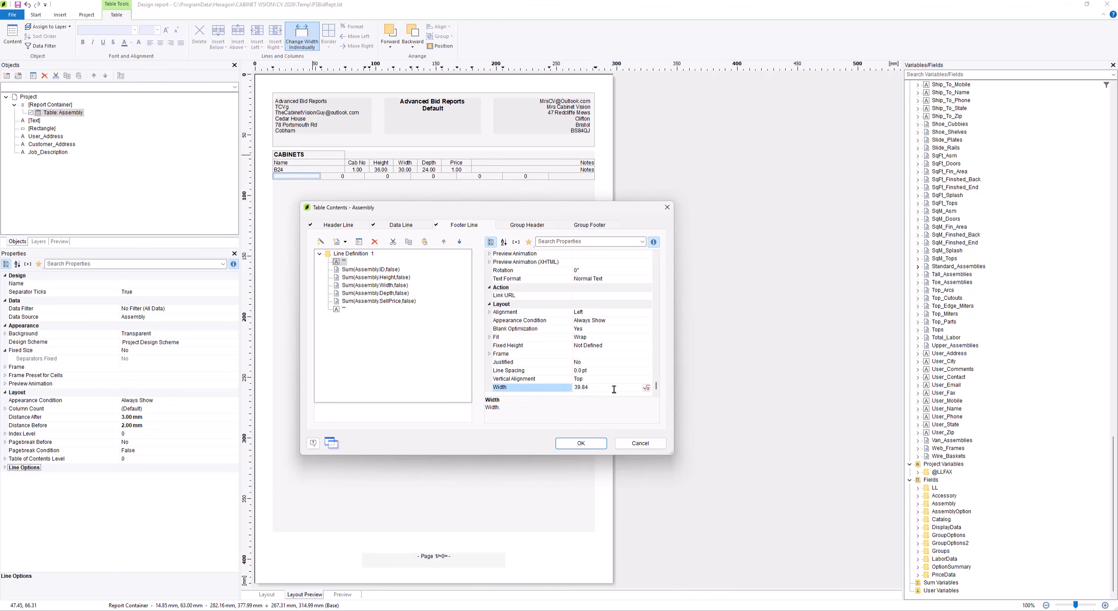
pyautogui.click(559, 389)
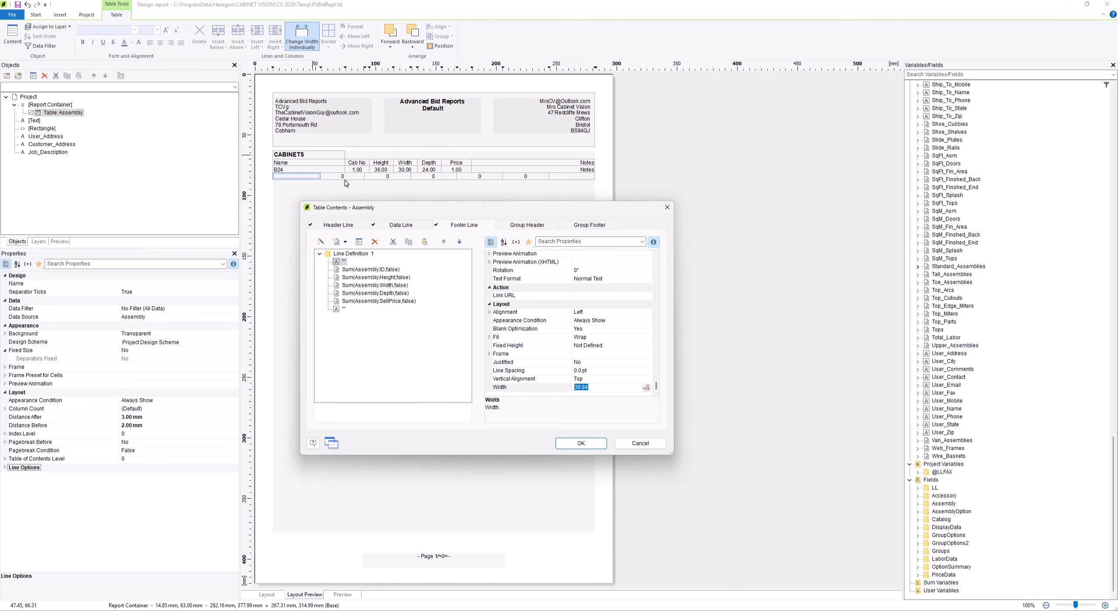
pyautogui.write('60')
pyautogui.press('Return')
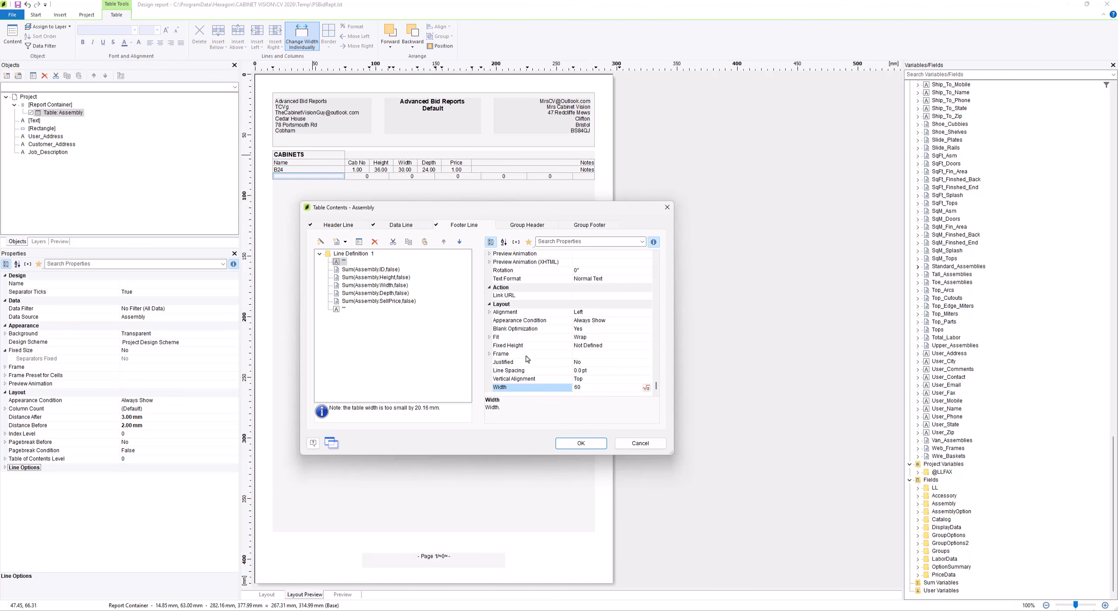
# Set the widths of the footer line's ID, Height, Width and Depth sum columns together to 20 mm
pyautogui.click(365, 271)
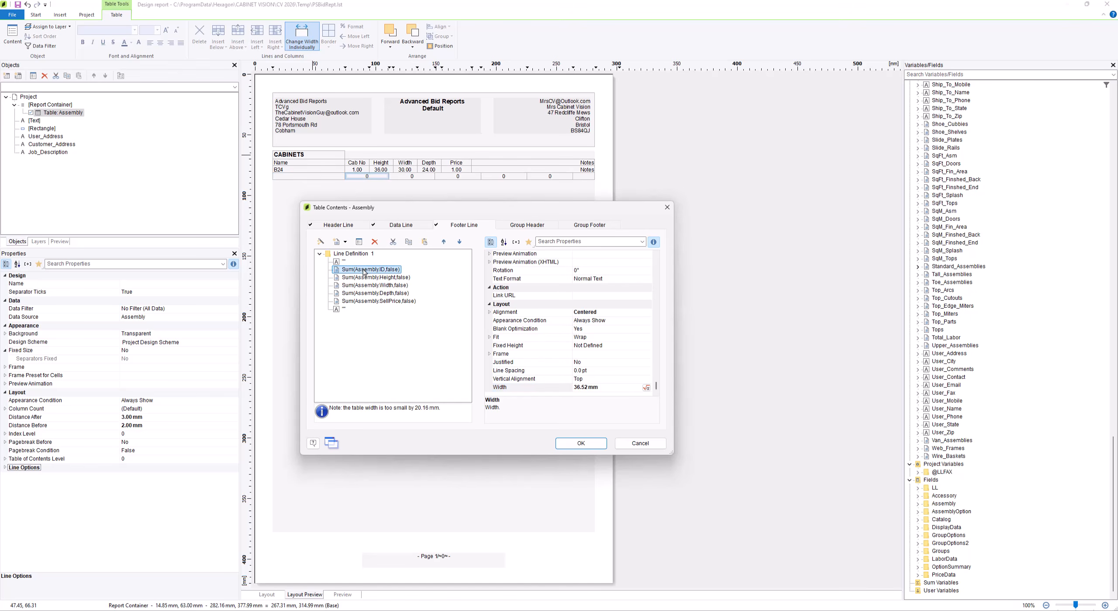
pyautogui.keyDown('shift'); pyautogui.click(372, 293); pyautogui.keyUp('shift')
pyautogui.click(585, 387)
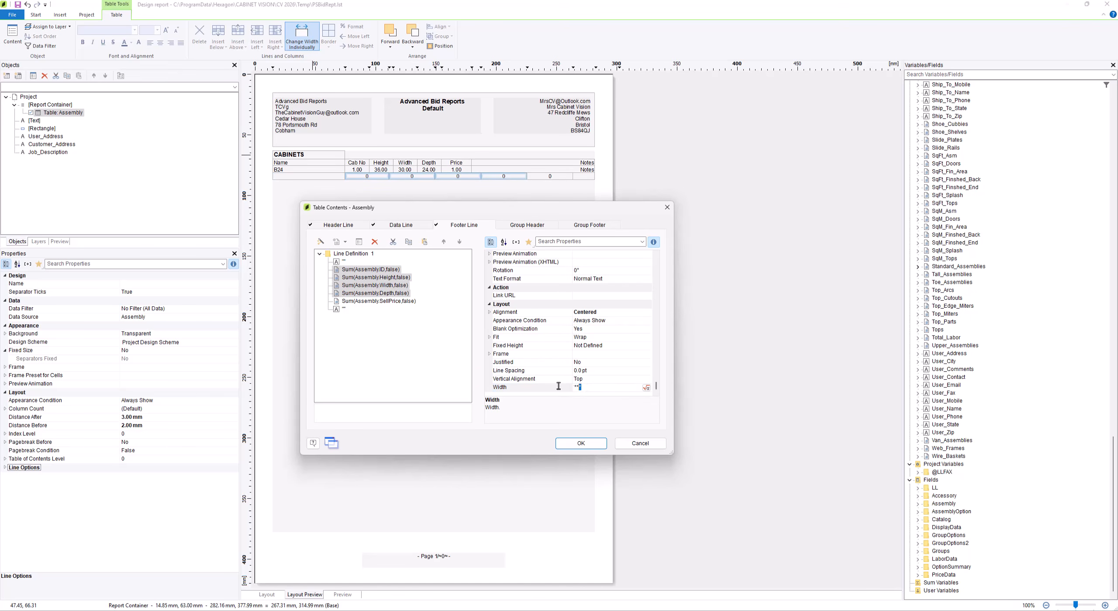
pyautogui.moveTo(559, 386); pyautogui.dragTo(557, 386)
pyautogui.write('20')
pyautogui.press('Return')
# Set the width of the SellPrice sum column in the footer line to 25 mm
pyautogui.click(403, 303)
pyautogui.click(590, 385)
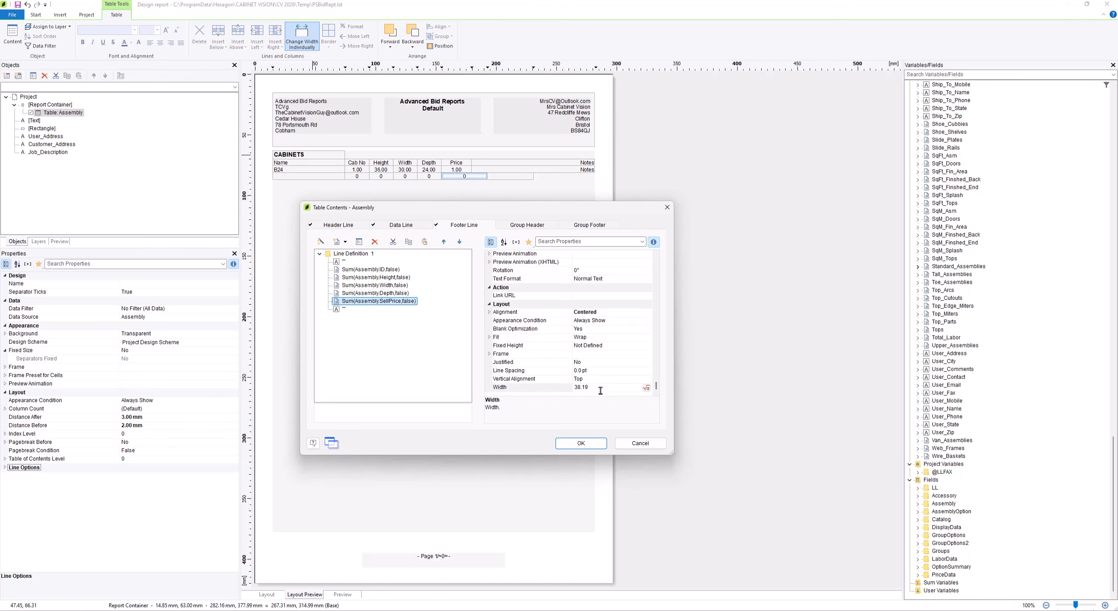
pyautogui.doubleClick(585, 389)
pyautogui.write('25')
pyautogui.click(557, 389)
# Set the width of the last empty column in the footer line to 103 mm
pyautogui.click(342, 310)
pyautogui.doubleClick(592, 389)
pyautogui.write('103')
pyautogui.press('Return')
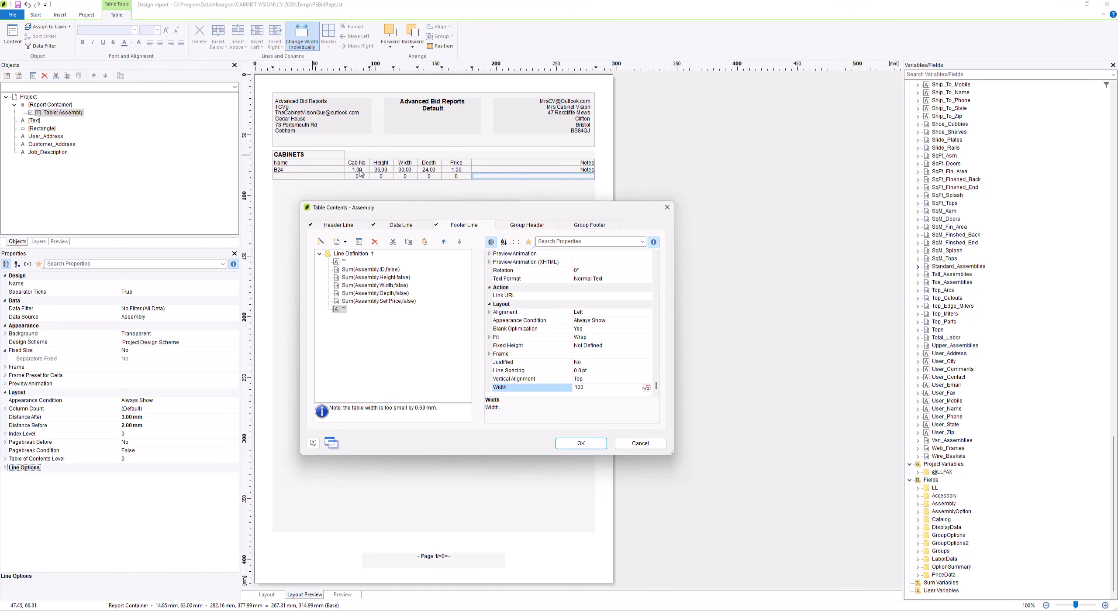
# Format the data line's Assembly.ID column as a number with optimized decimal places and apply the table changes
pyautogui.click(399, 225)
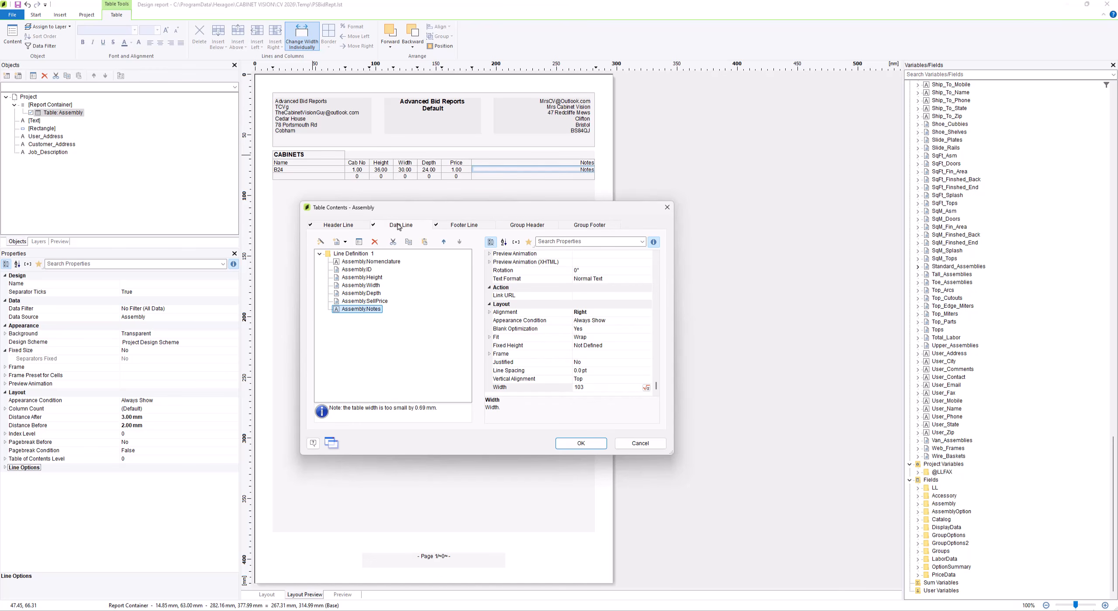
pyautogui.click(371, 270)
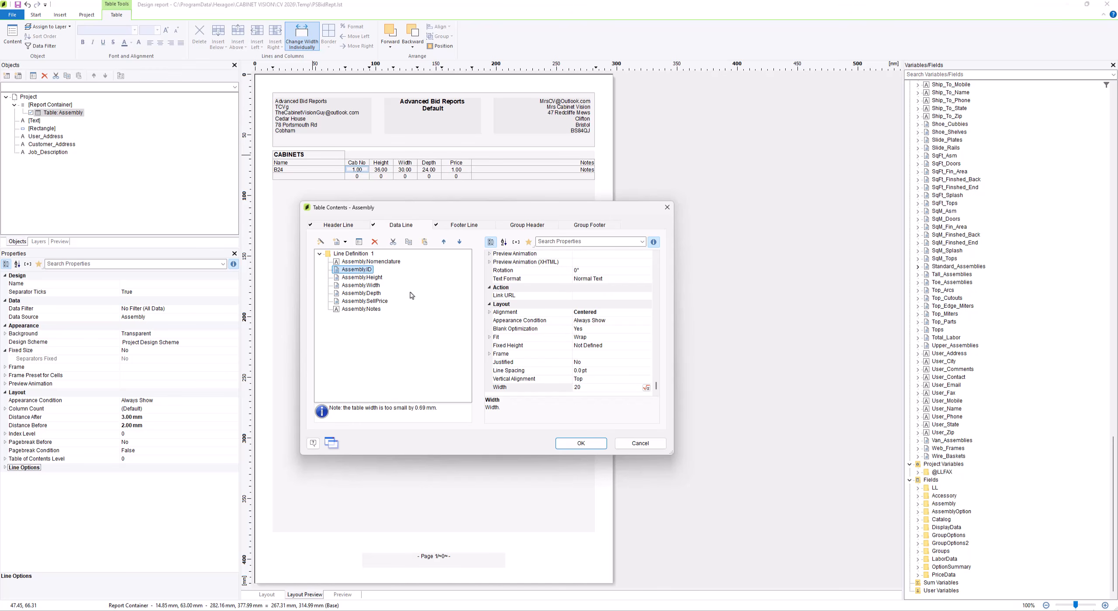
pyautogui.moveTo(656, 386); pyautogui.dragTo(657, 343)
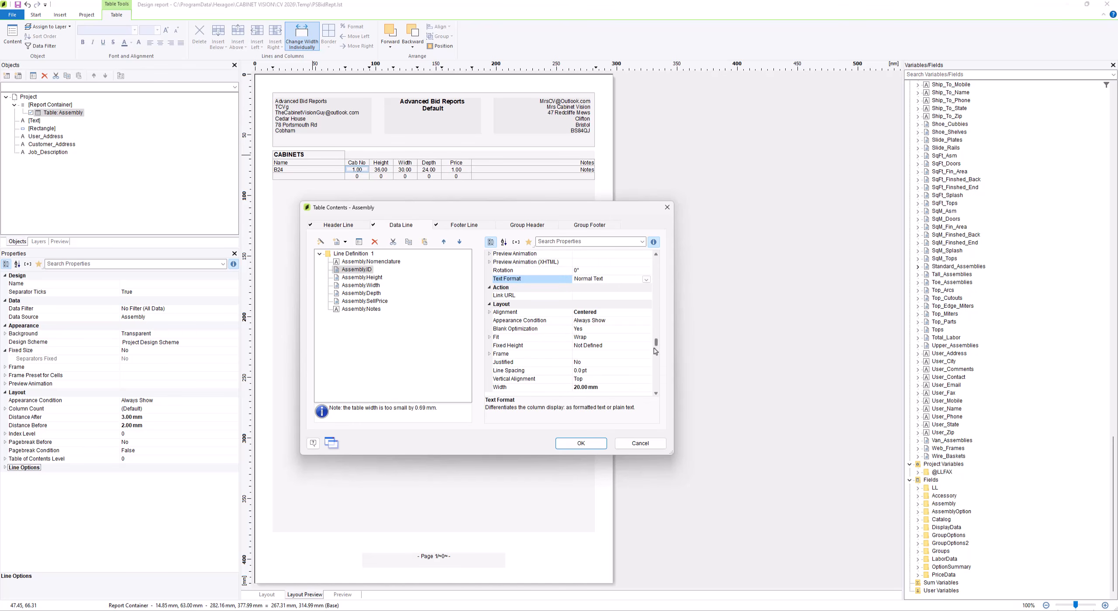
pyautogui.click(622, 389)
pyautogui.moveTo(656, 386); pyautogui.dragTo(655, 313)
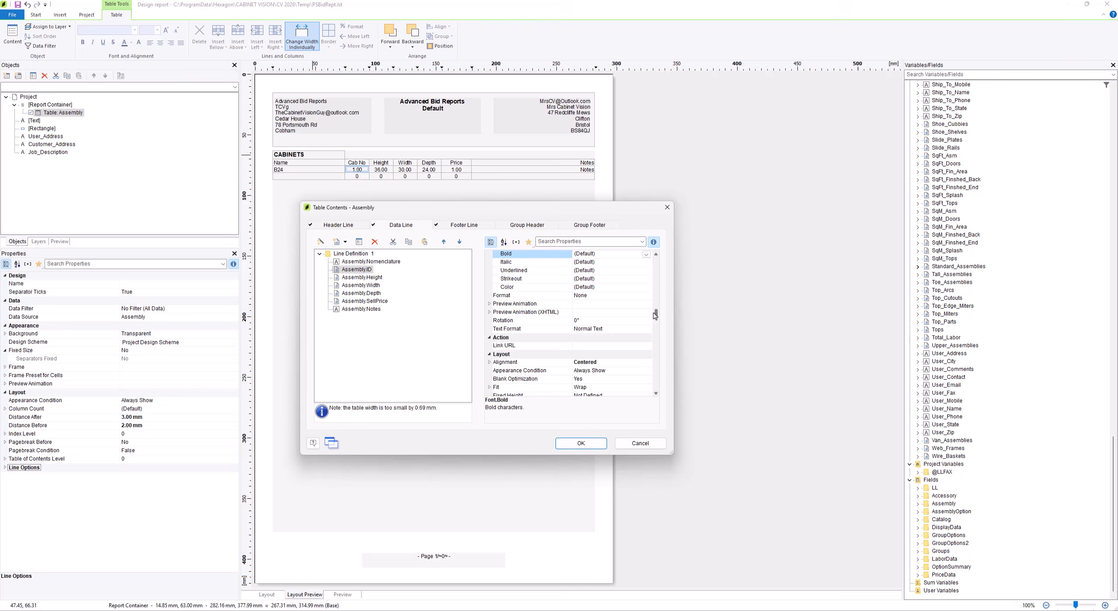
pyautogui.click(584, 297)
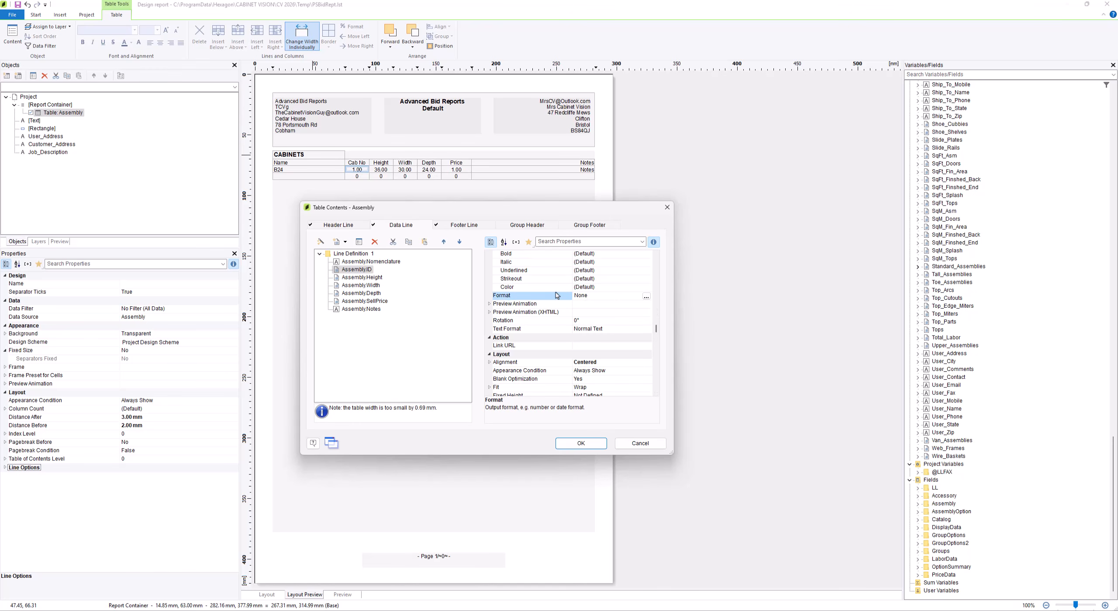
pyautogui.click(646, 297)
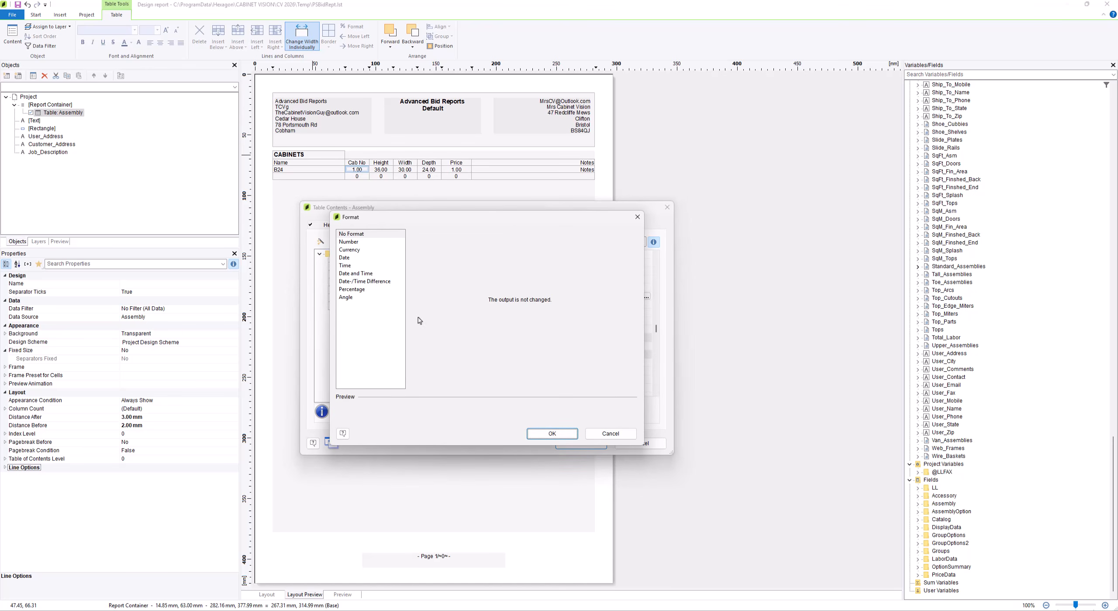
pyautogui.click(361, 243)
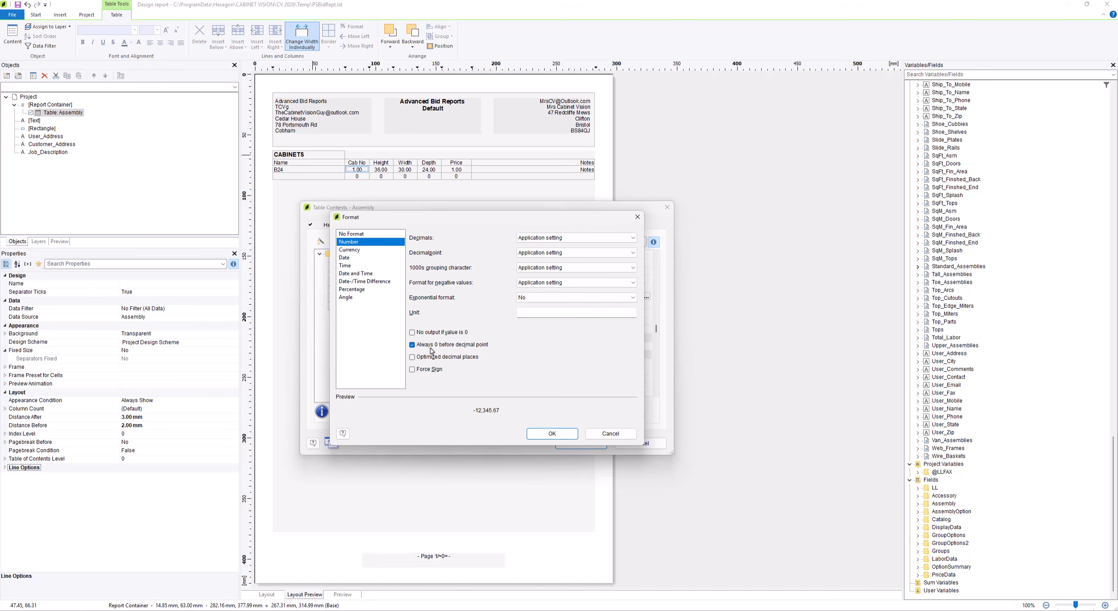
pyautogui.click(422, 358)
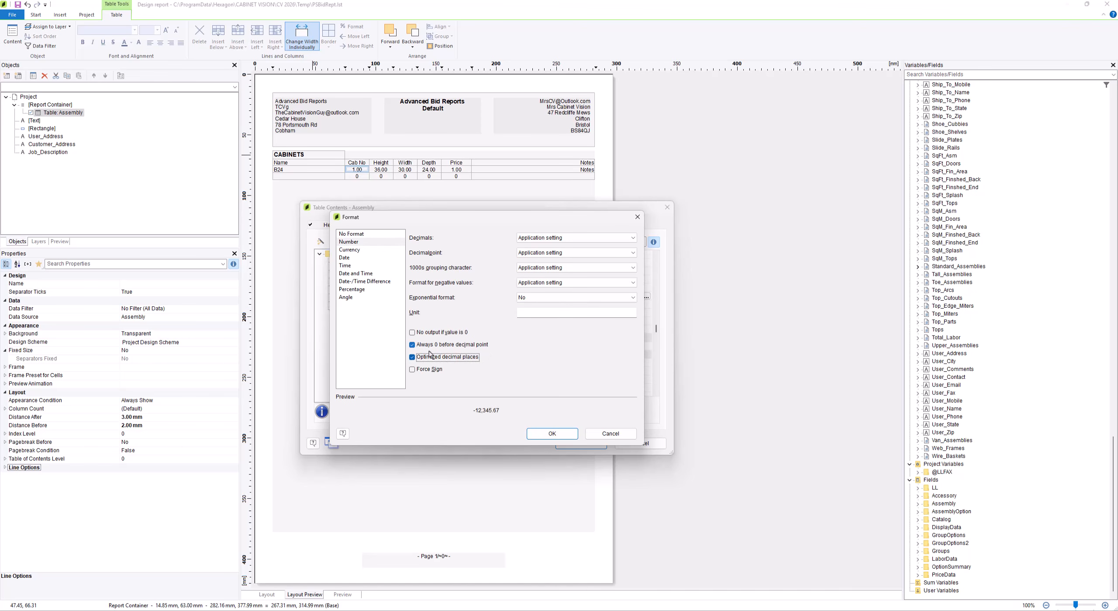
pyautogui.click(551, 433)
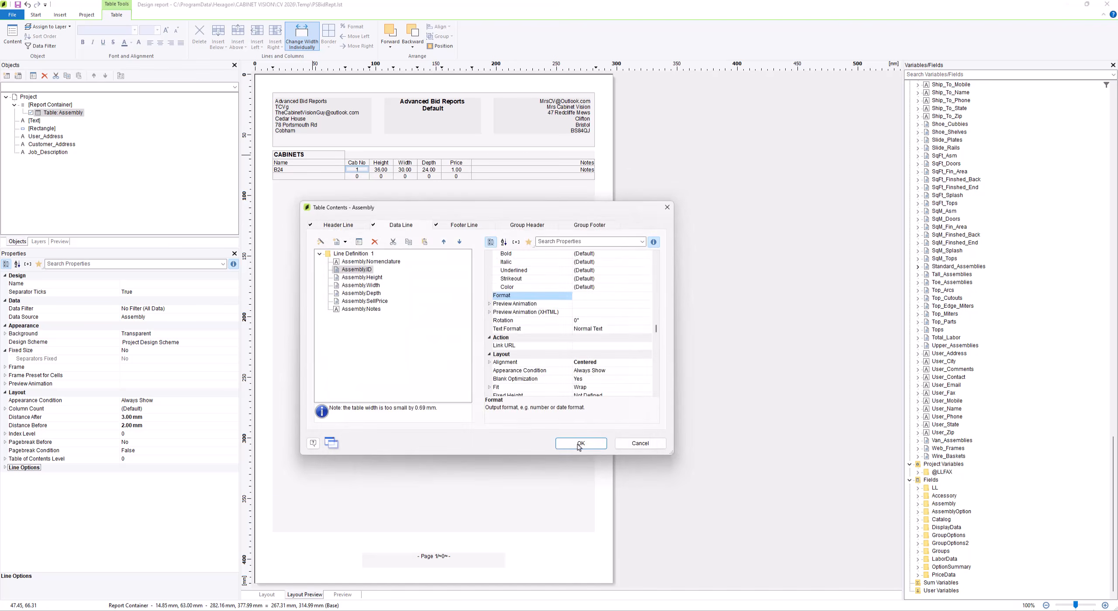
pyautogui.click(579, 444)
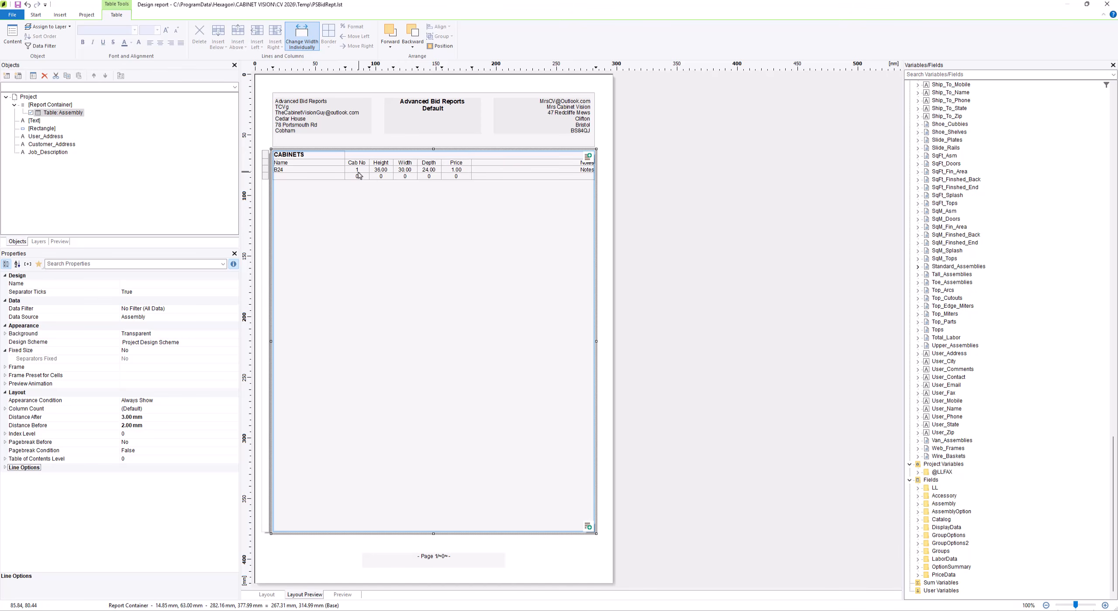
# Format the data line's Assembly.SellPrice column as currency with optimized decimal places and apply the table changes
pyautogui.doubleClick(321, 176)
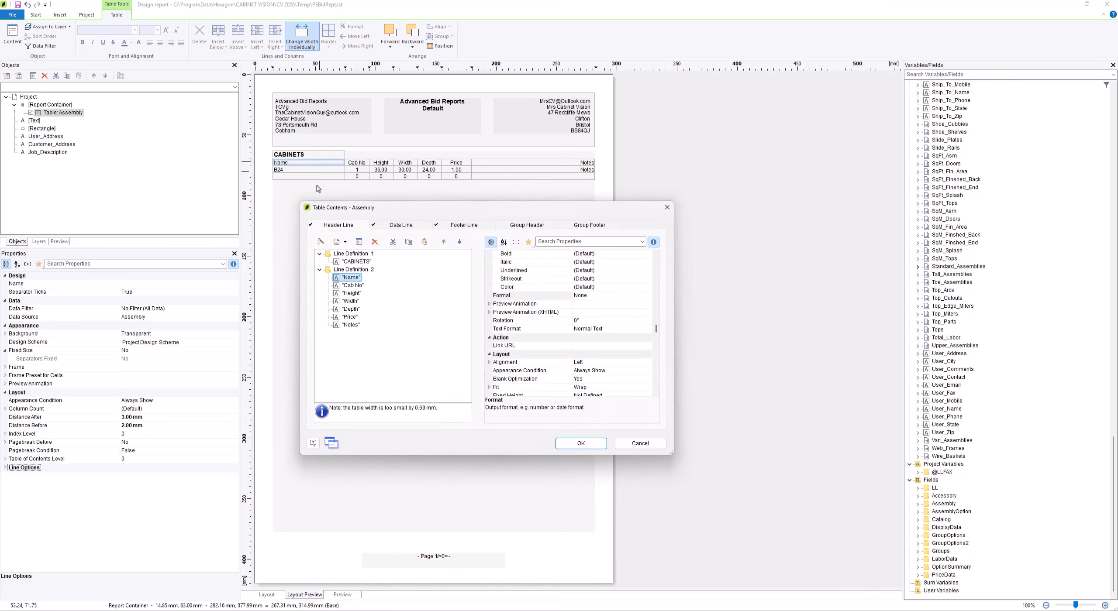
pyautogui.click(411, 225)
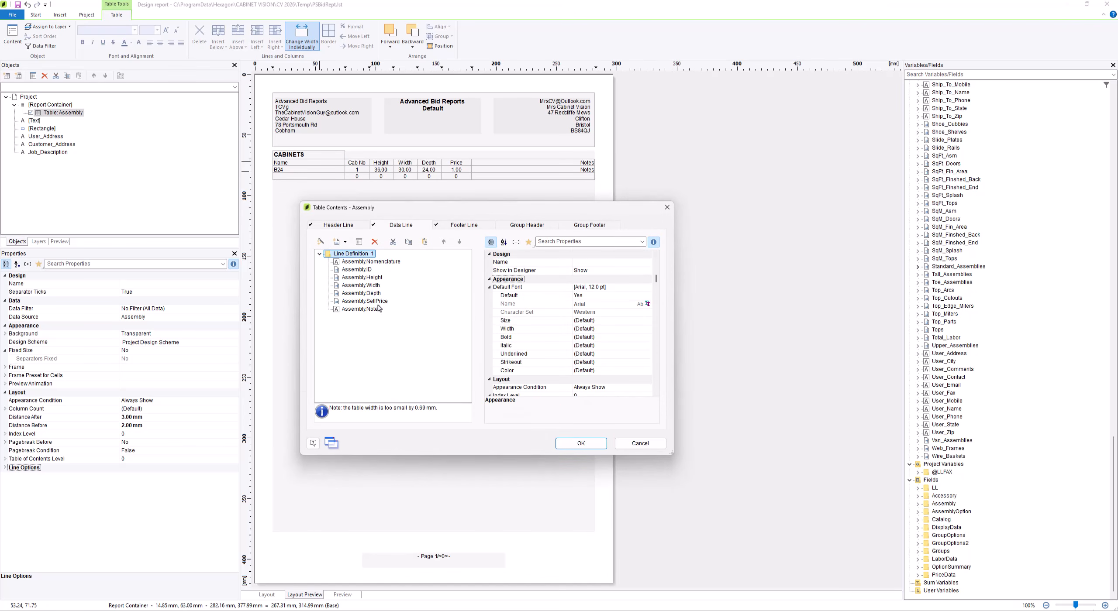
pyautogui.click(377, 302)
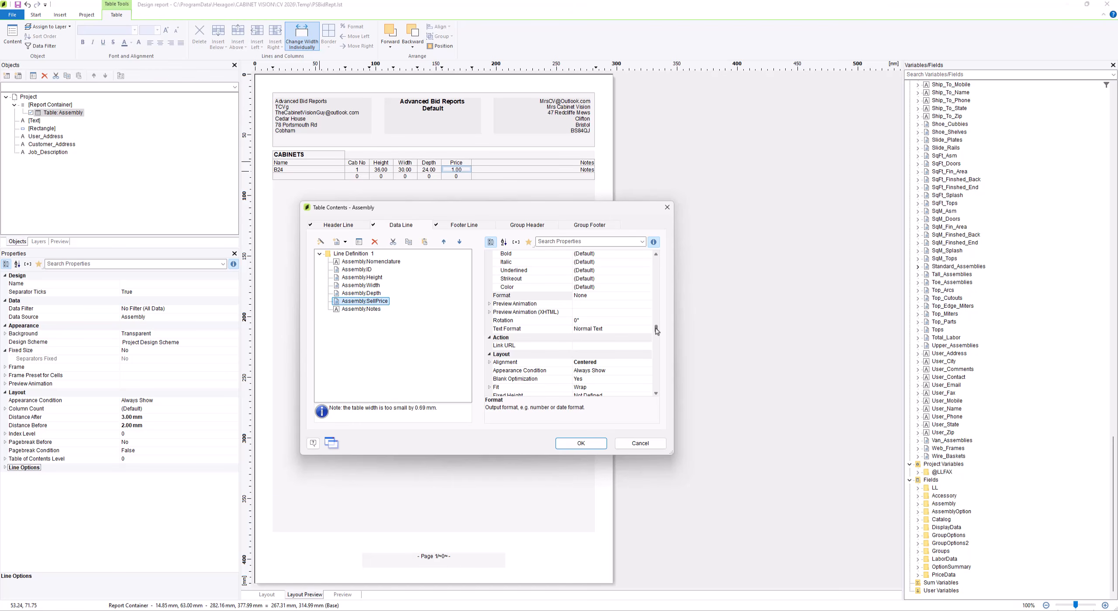
pyautogui.press('Up')
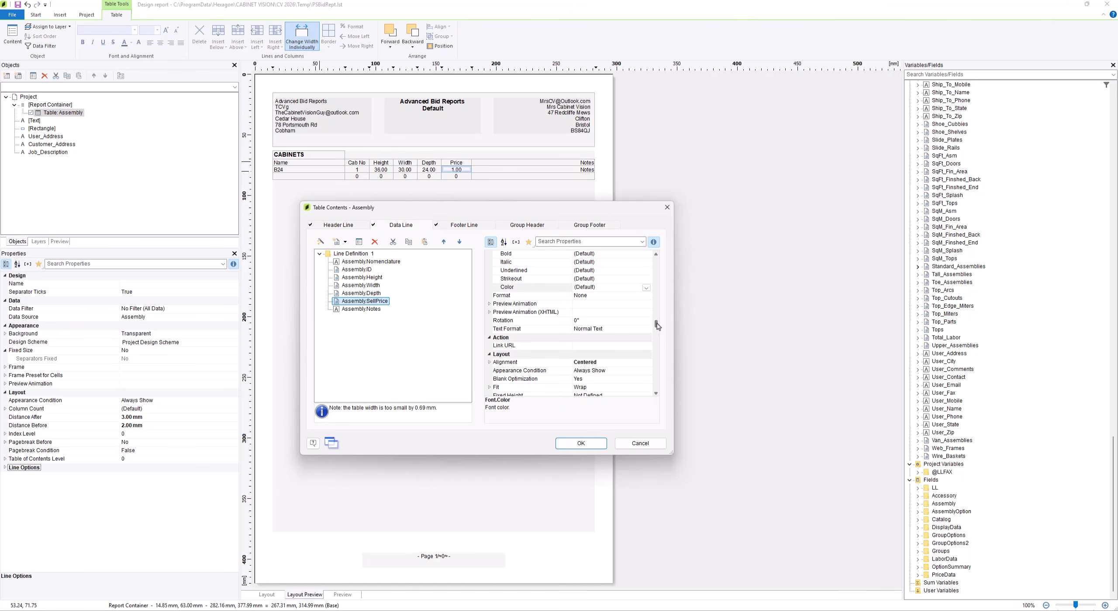
pyautogui.press('Up')
pyautogui.press('Up')
pyautogui.press('Up')
pyautogui.press('Up')
pyautogui.press('Up')
pyautogui.press('Up')
pyautogui.press('Up')
pyautogui.press('Up')
pyautogui.press('Up')
pyautogui.press('Up')
pyautogui.press('Up')
pyautogui.press('Up')
pyautogui.press('Up')
pyautogui.press('Up')
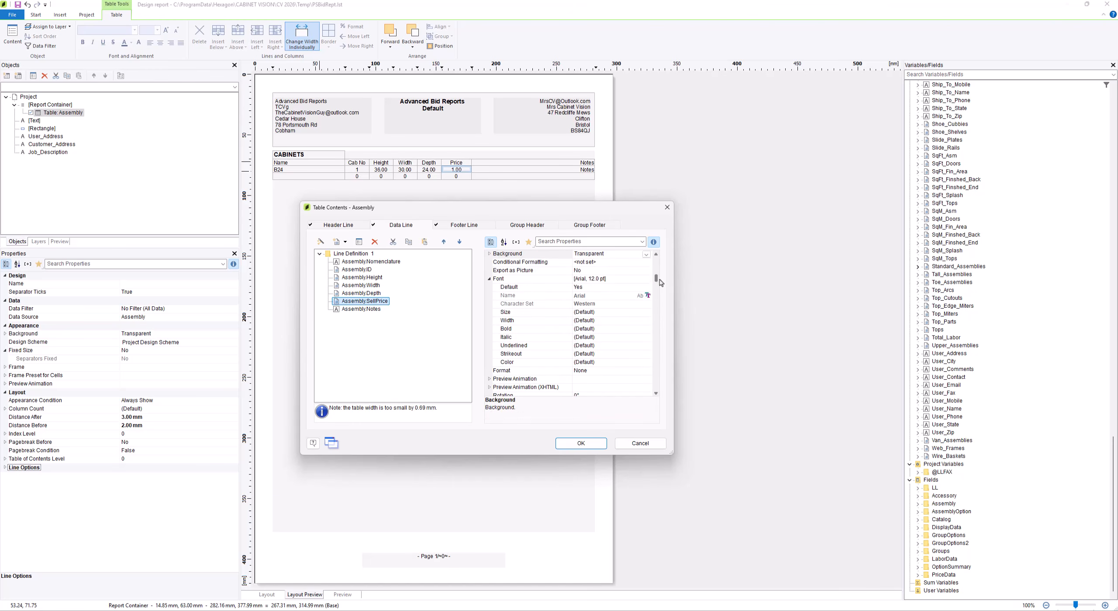
pyautogui.press('Down')
pyautogui.press('Down')
pyautogui.press('Down')
pyautogui.press('Down')
pyautogui.press('Down')
pyautogui.press('Down')
pyautogui.press('Down')
pyautogui.press('Down')
pyautogui.press('Down')
pyautogui.press('Down')
pyautogui.press('Down')
pyautogui.press('Down')
pyautogui.press('Down')
pyautogui.press('Down')
pyautogui.press('Down')
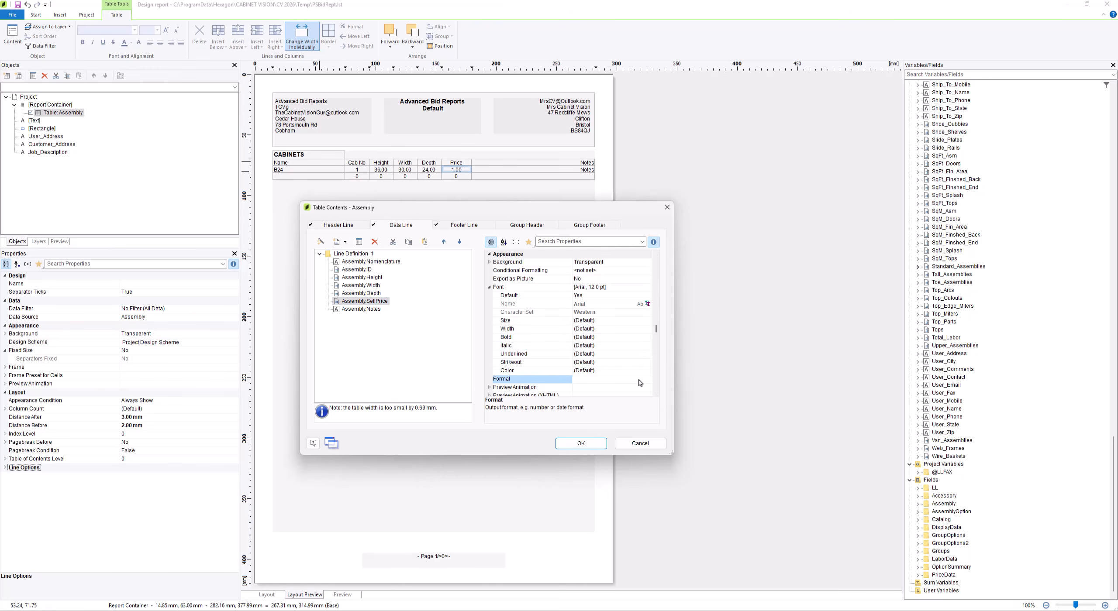
pyautogui.click(646, 380)
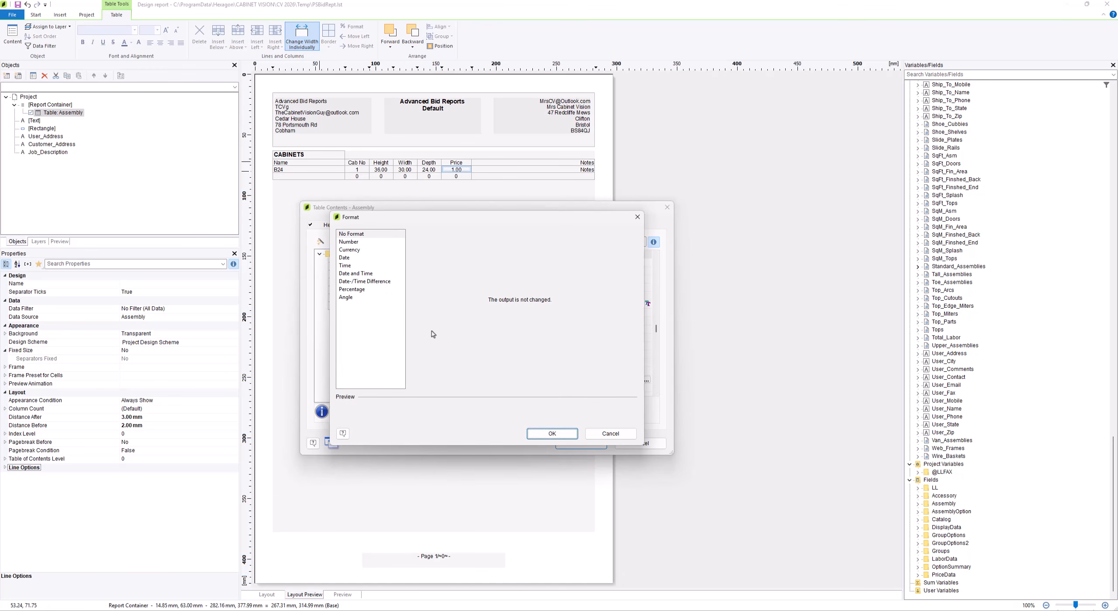
pyautogui.click(362, 251)
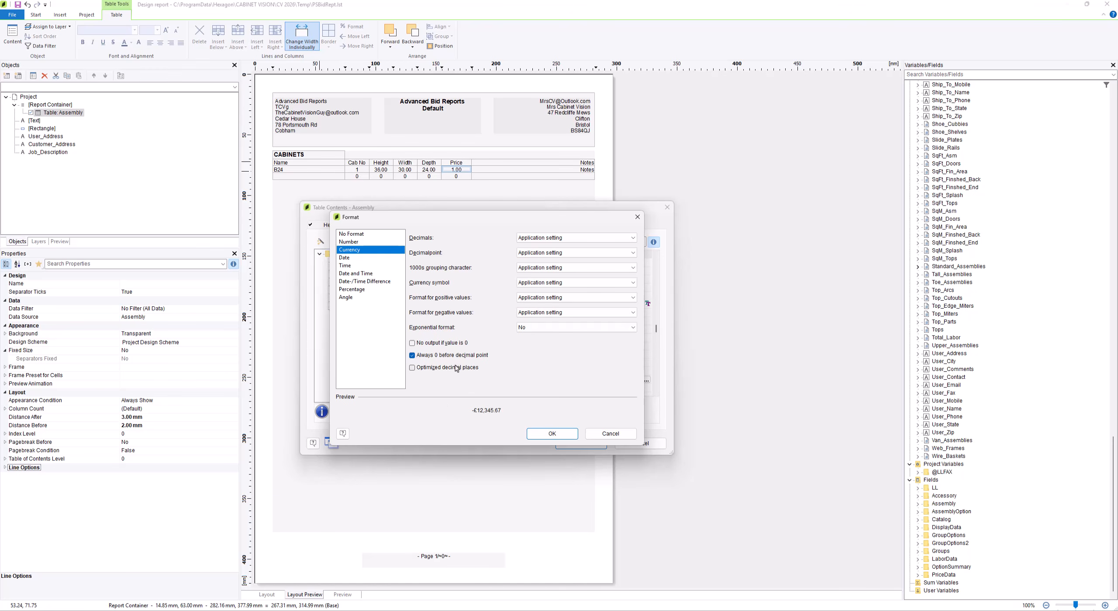
pyautogui.click(456, 368)
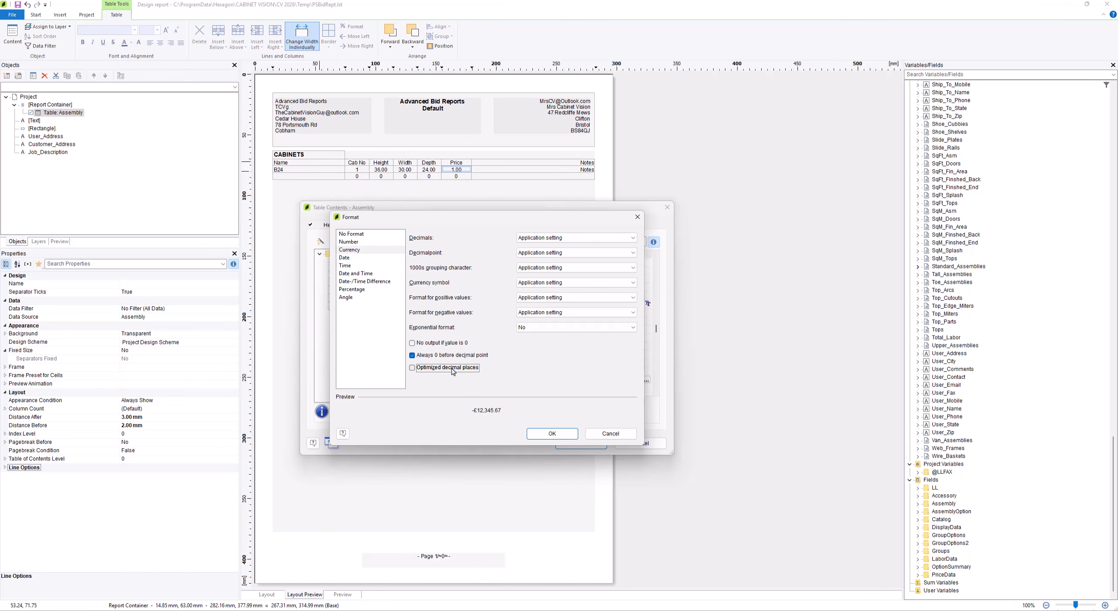
pyautogui.click(552, 434)
pyautogui.click(644, 442)
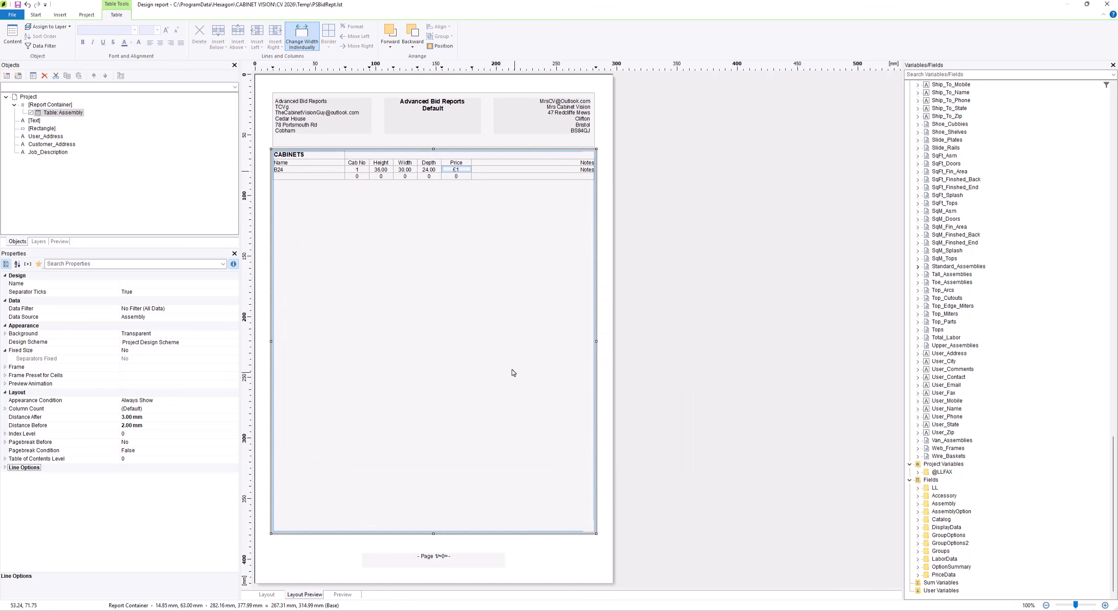
pyautogui.doubleClick(460, 173)
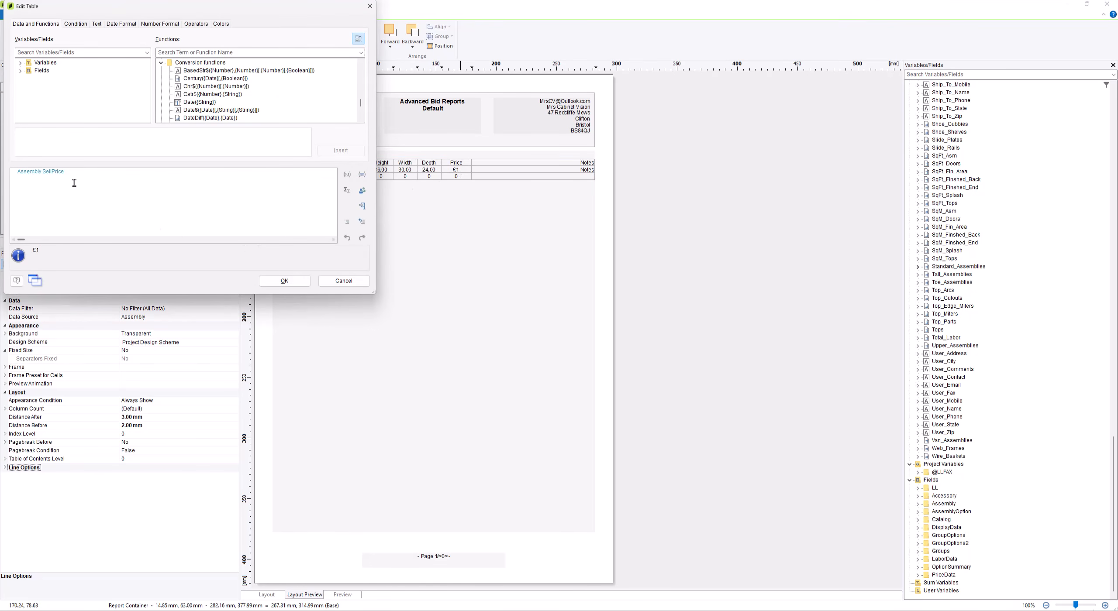
pyautogui.moveTo(72, 174); pyautogui.dragTo(16, 173)
pyautogui.click(353, 285)
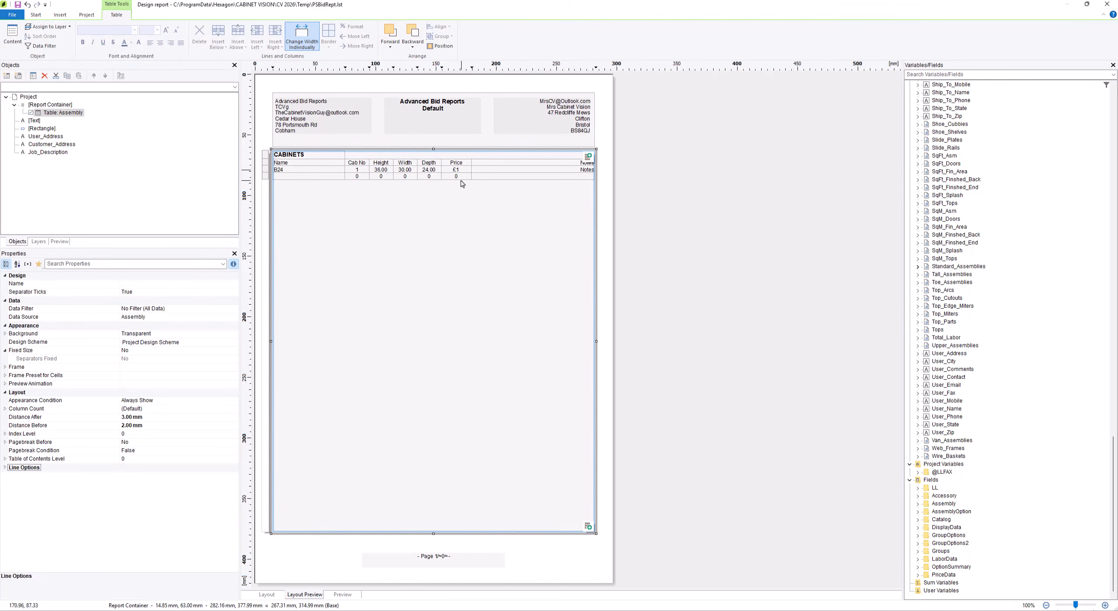
pyautogui.click(336, 203)
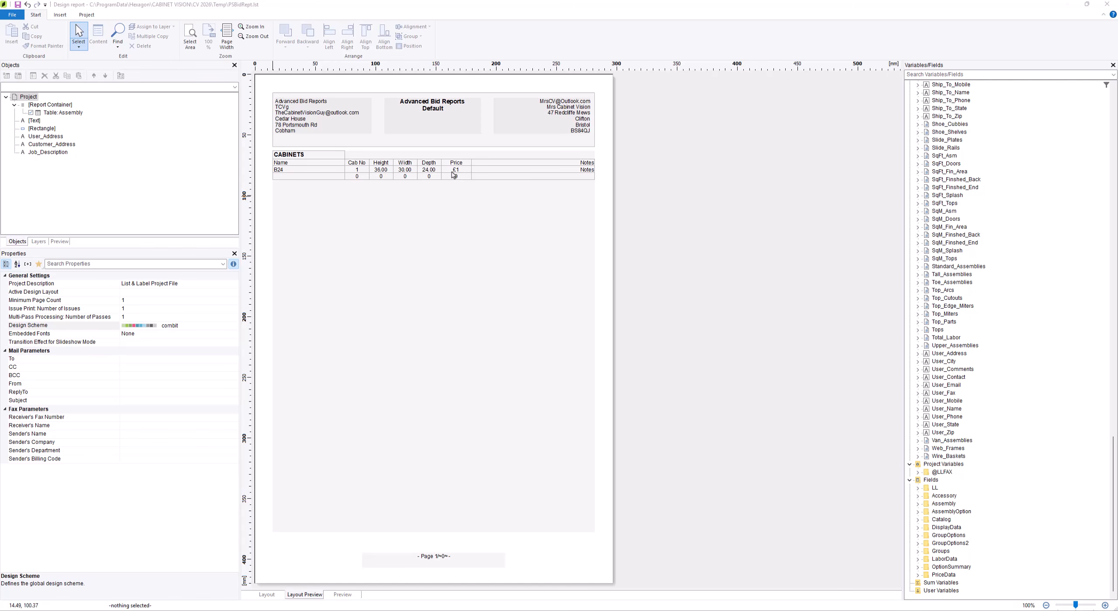
# Change the height expression in the Assembly table's data line to Assembly.Height*25.4
pyautogui.click(313, 162)
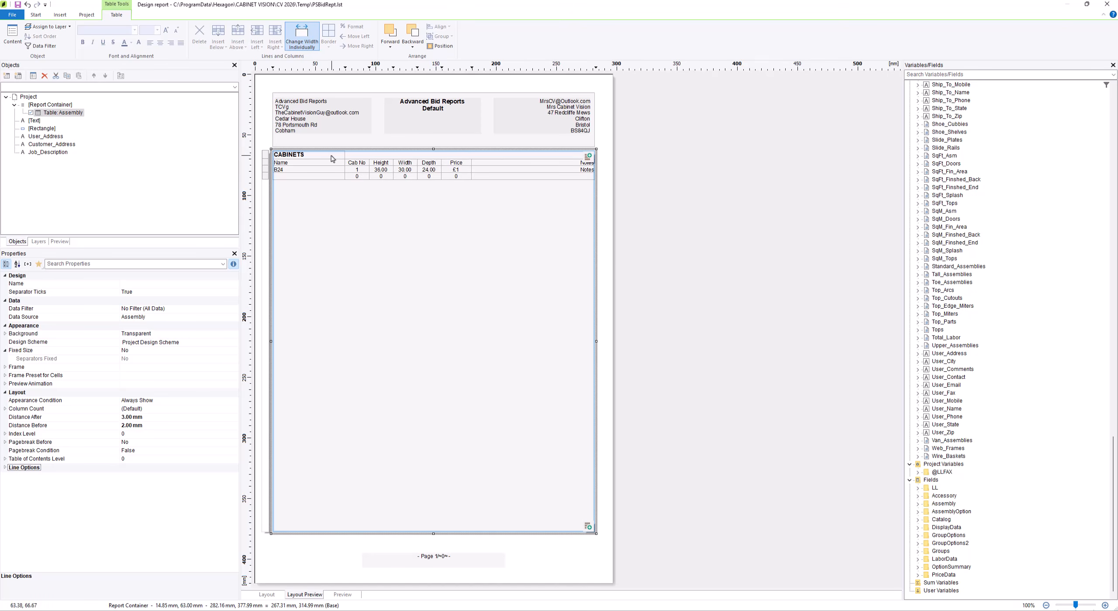
pyautogui.doubleClick(333, 159)
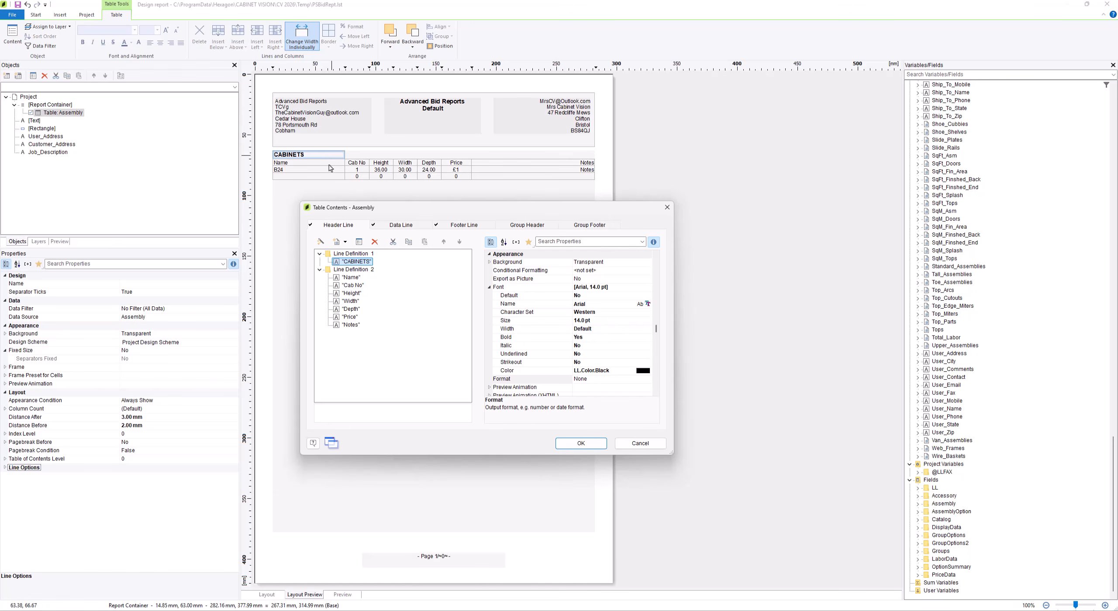
pyautogui.click(391, 227)
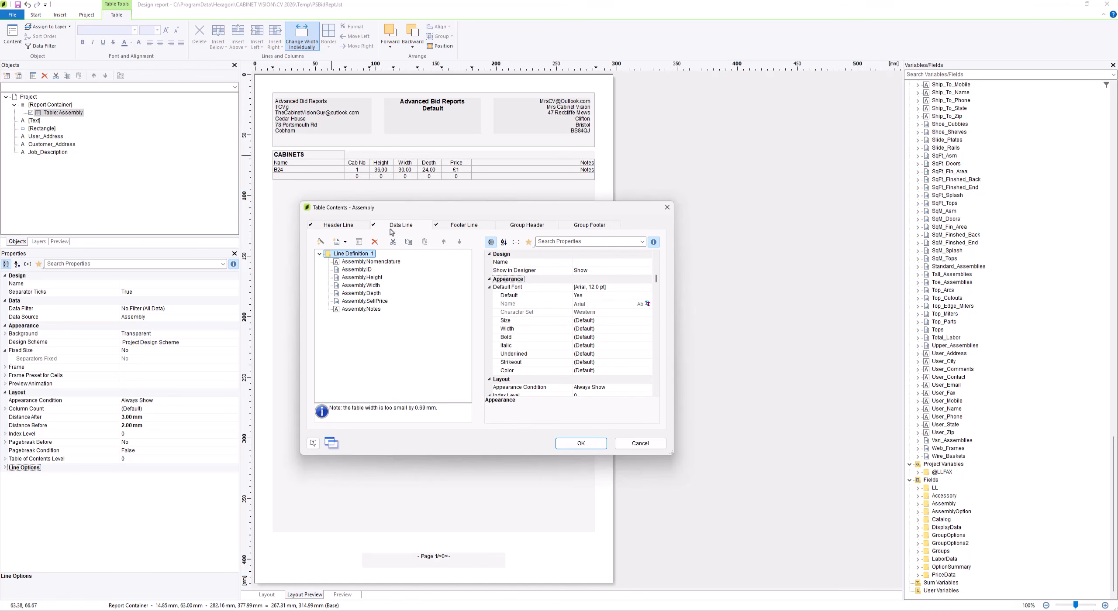
pyautogui.click(374, 278)
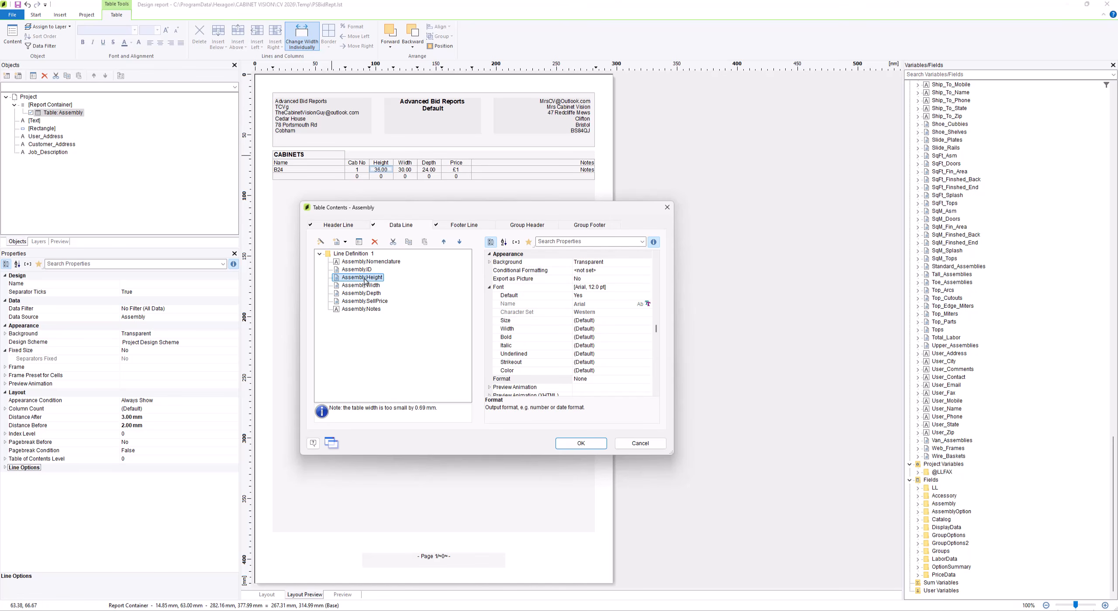
pyautogui.doubleClick(365, 278)
pyautogui.click(345, 367)
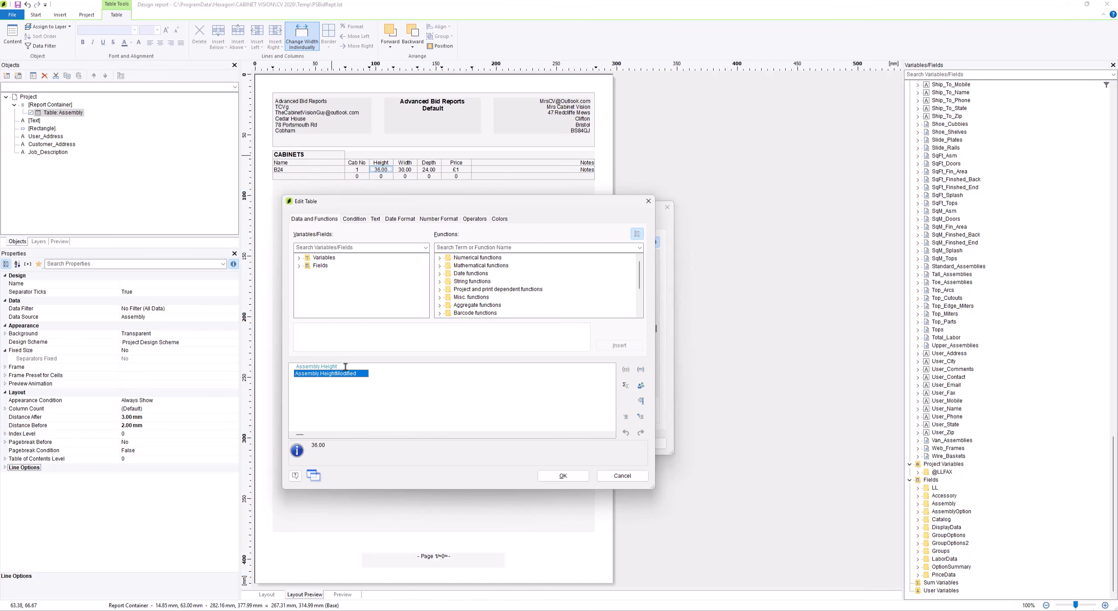
pyautogui.write('*25.4')
pyautogui.moveTo(353, 367); pyautogui.dragTo(339, 367)
pyautogui.click(561, 477)
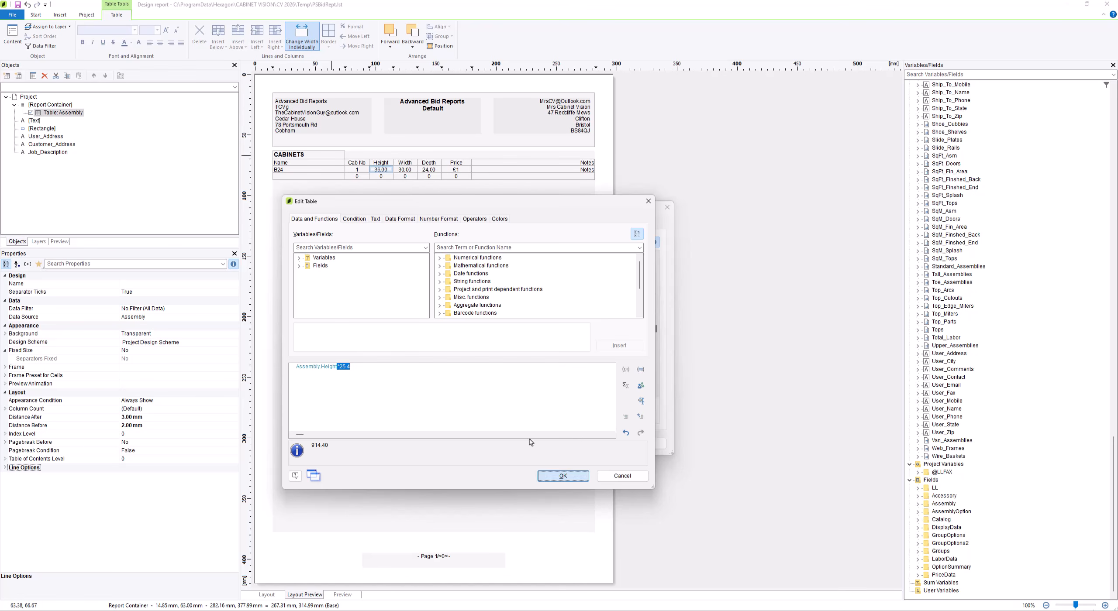
# Change the data line's width and depth expressions to Assembly.Width*25.4 and Assembly.Depth*25.4
pyautogui.doubleClick(361, 285)
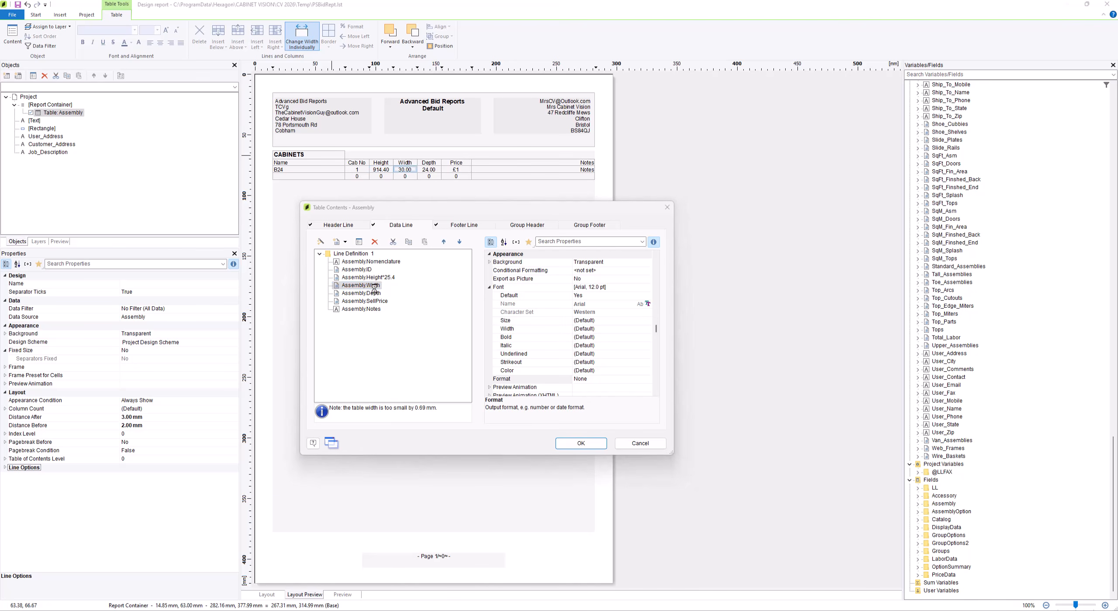
pyautogui.write('*25.4')
pyautogui.click(563, 476)
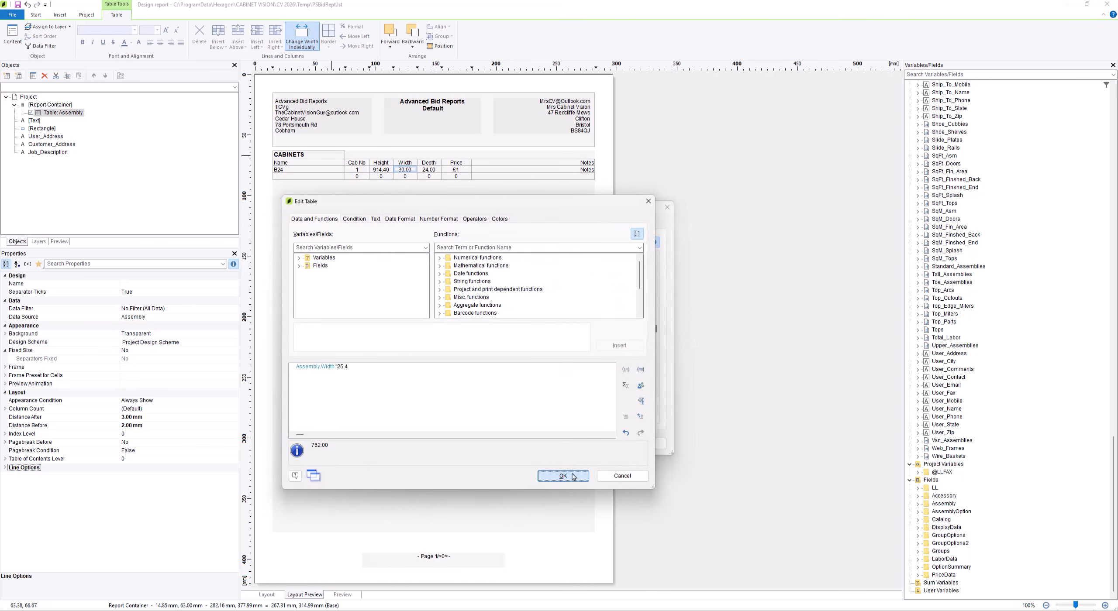
pyautogui.doubleClick(367, 293)
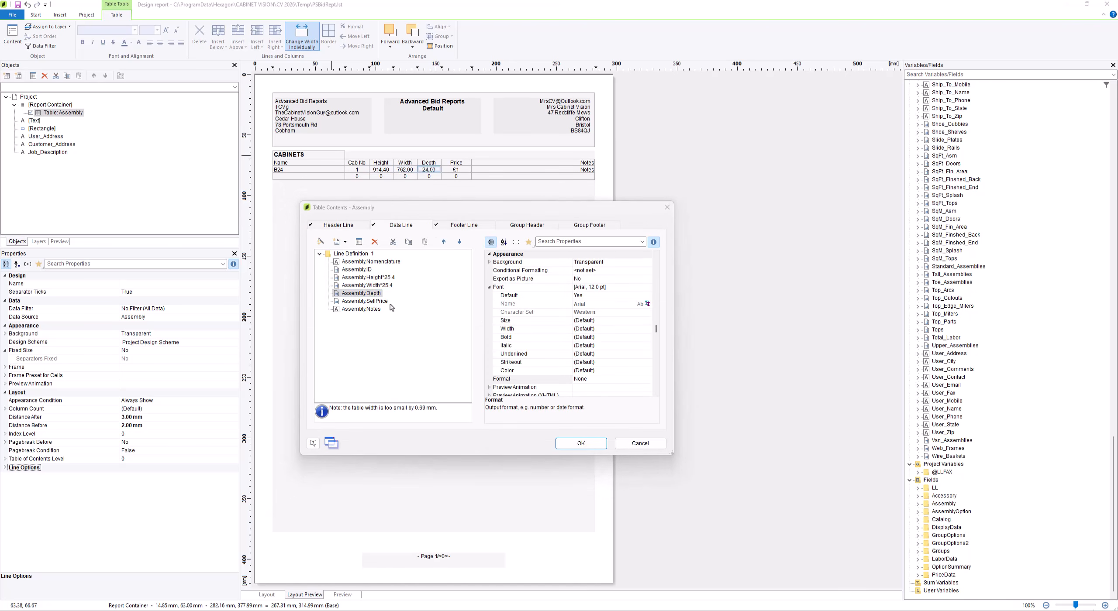
pyautogui.write('*25.4')
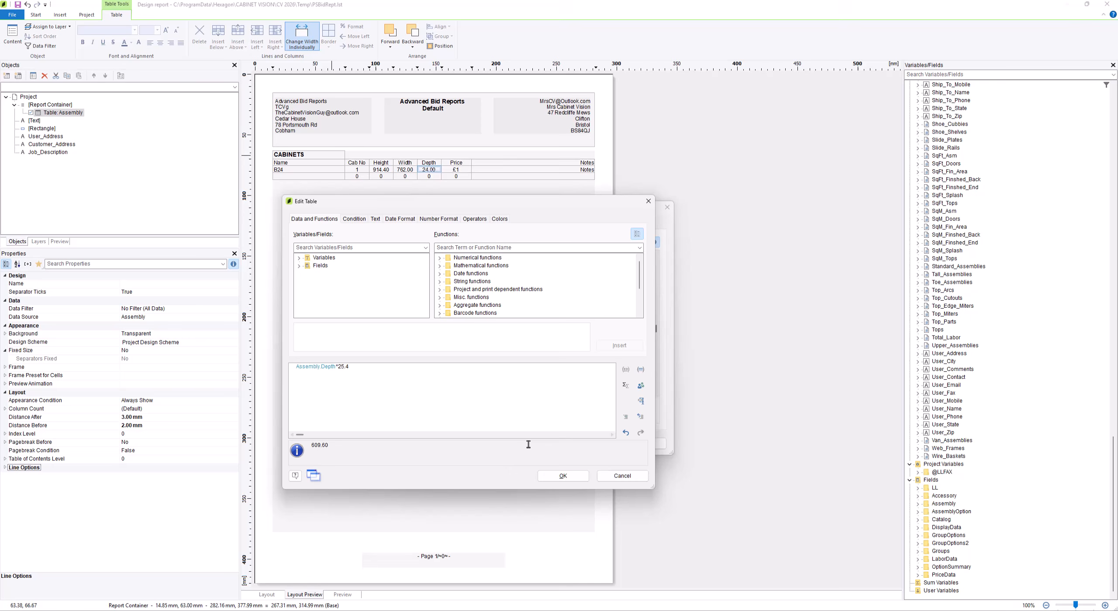
pyautogui.click(563, 476)
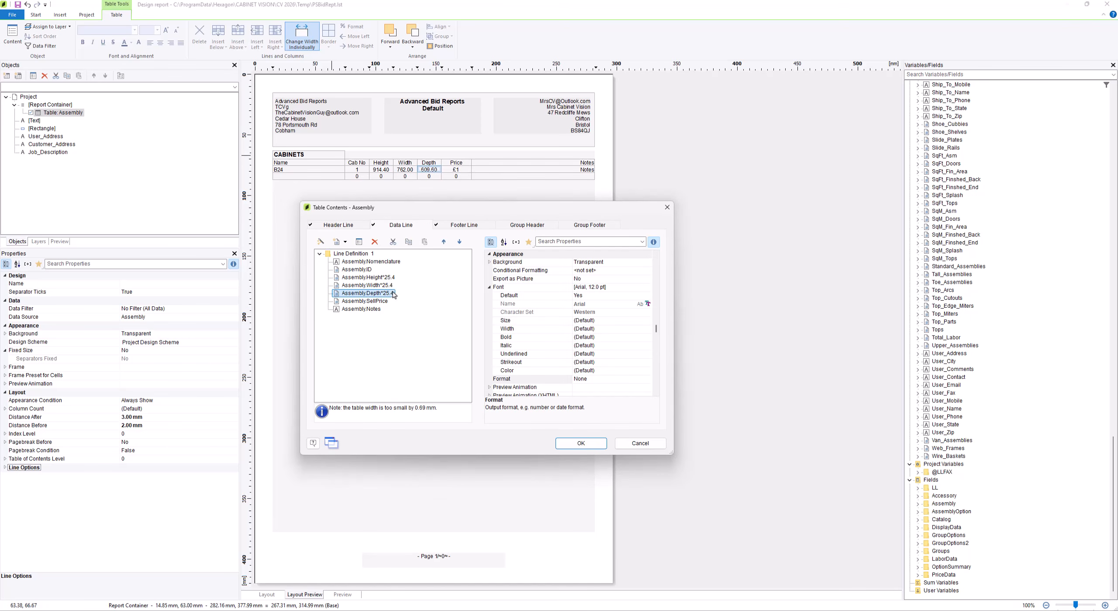
# Format the data line's Assembly.Height*25.4 column as a number with optimized decimal places and no thousands separator
pyautogui.click(389, 280)
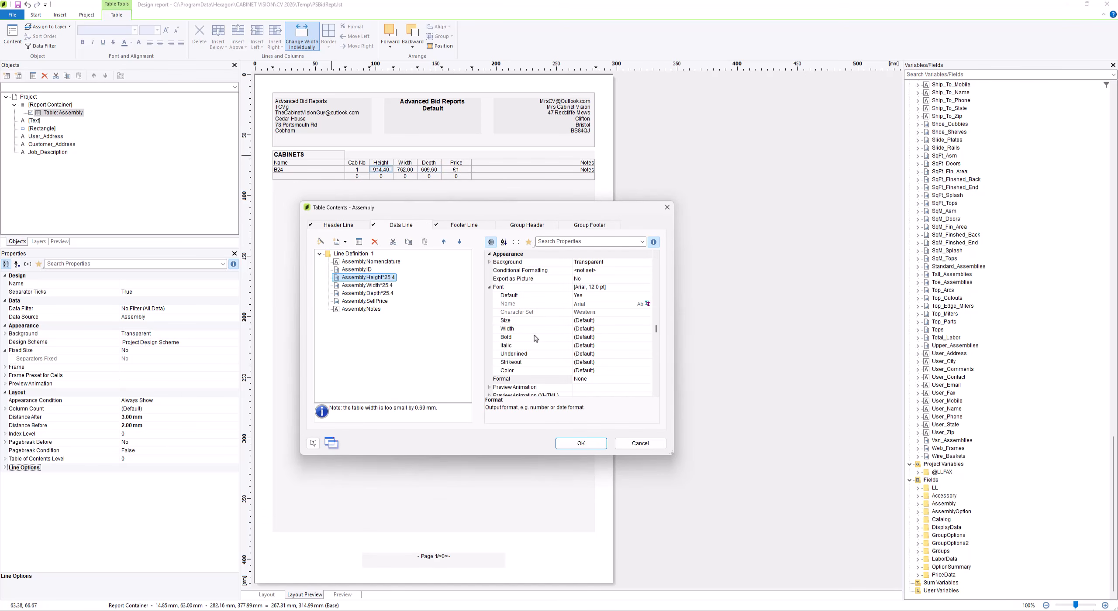
pyautogui.click(607, 380)
pyautogui.click(646, 382)
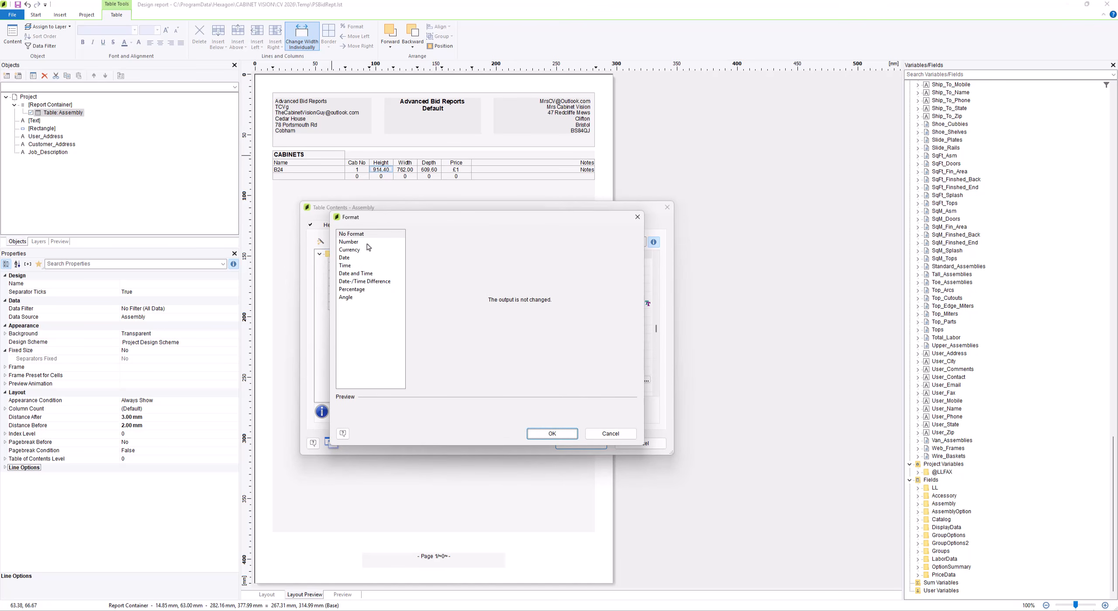
pyautogui.click(358, 242)
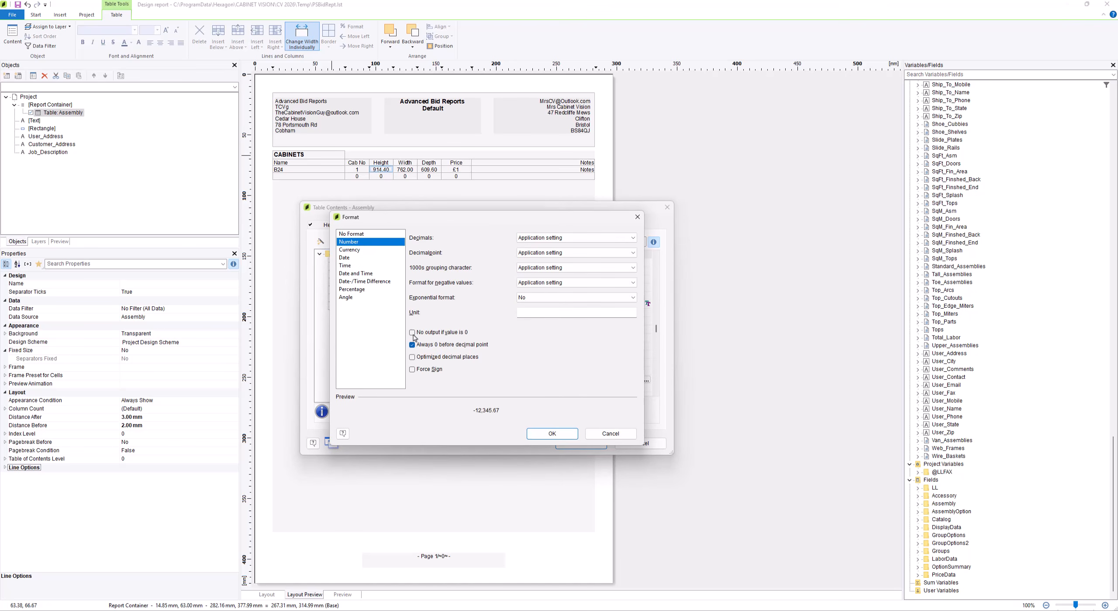
pyautogui.click(448, 357)
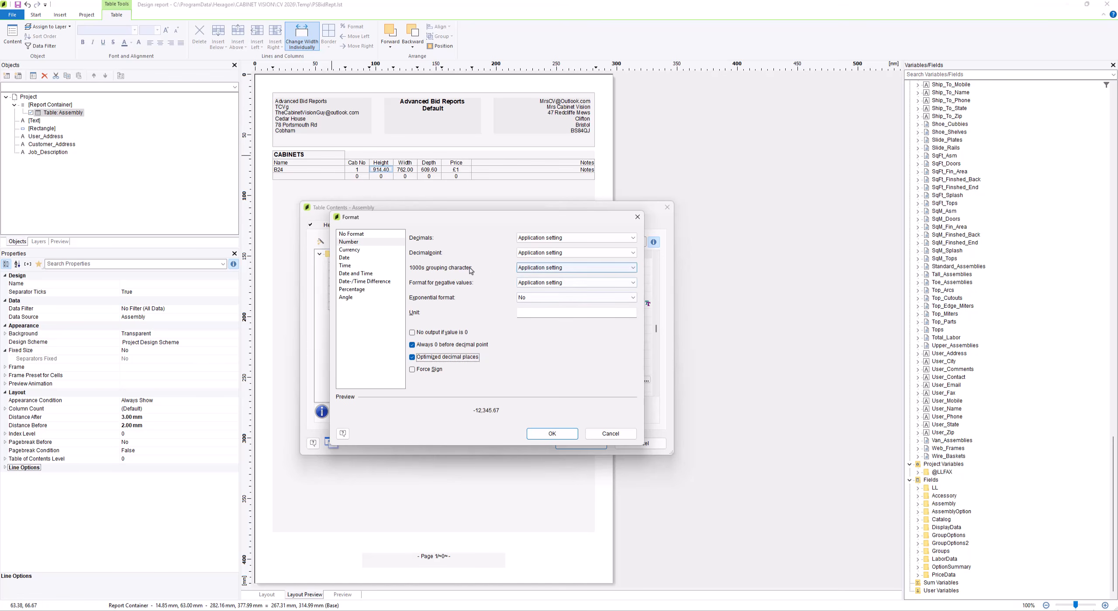
pyautogui.click(550, 268)
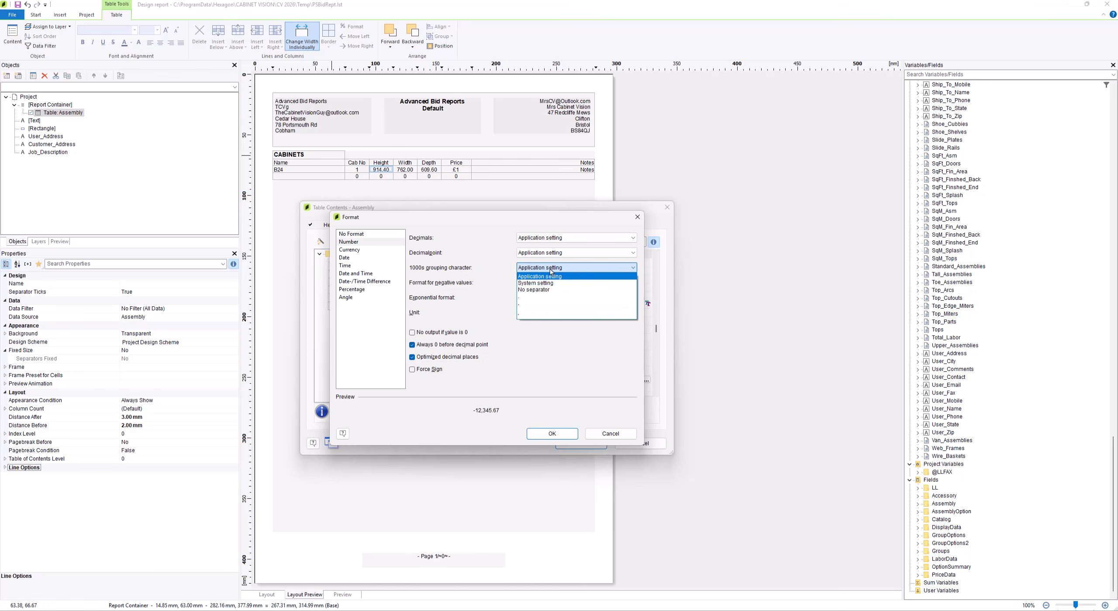
pyautogui.click(549, 290)
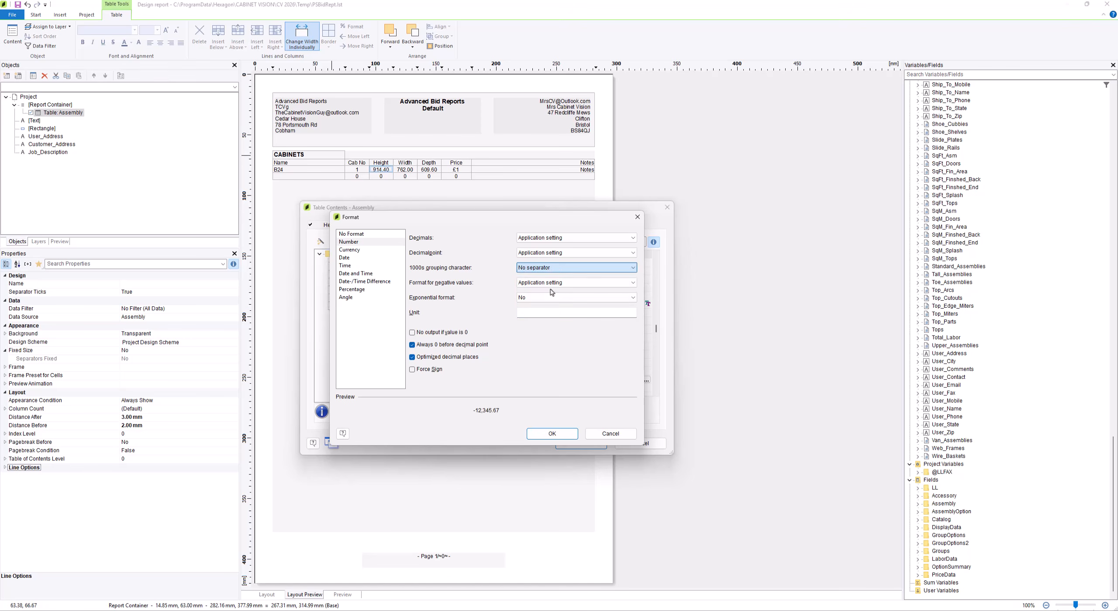
pyautogui.click(551, 433)
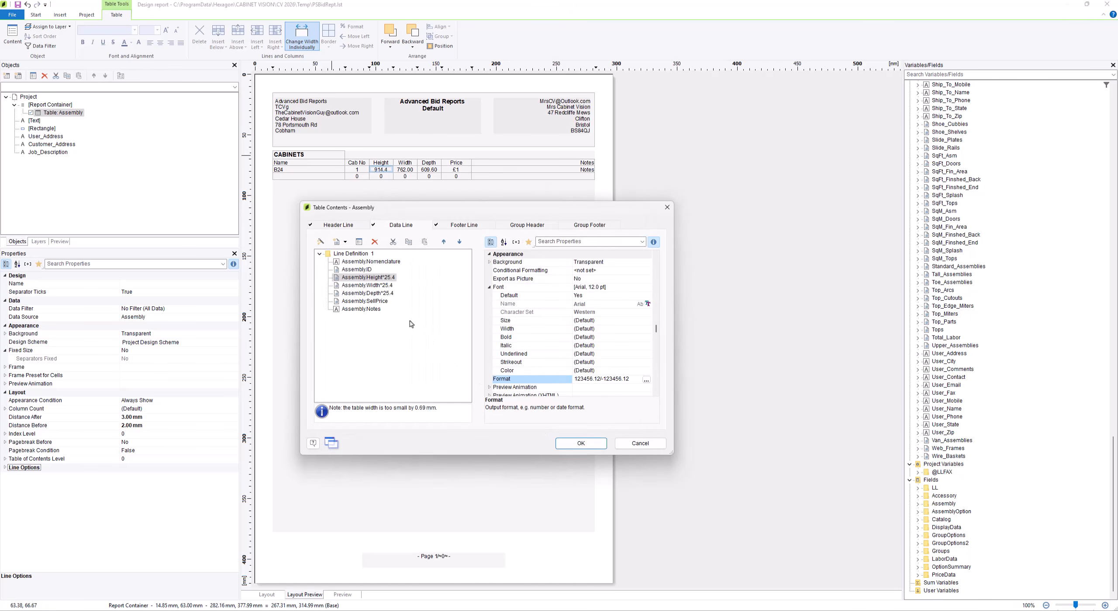
# Format the data line's Assembly.Width*25.4 column as a number with optimized decimal places and no thousands separator
pyautogui.click(387, 286)
pyautogui.click(647, 381)
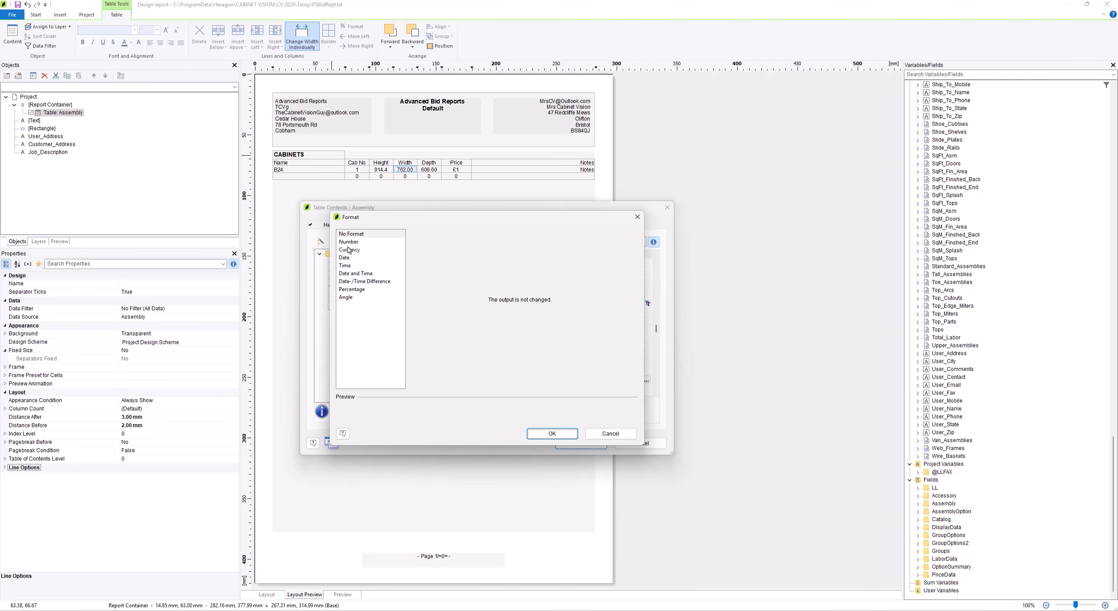
pyautogui.click(349, 243)
pyautogui.click(450, 357)
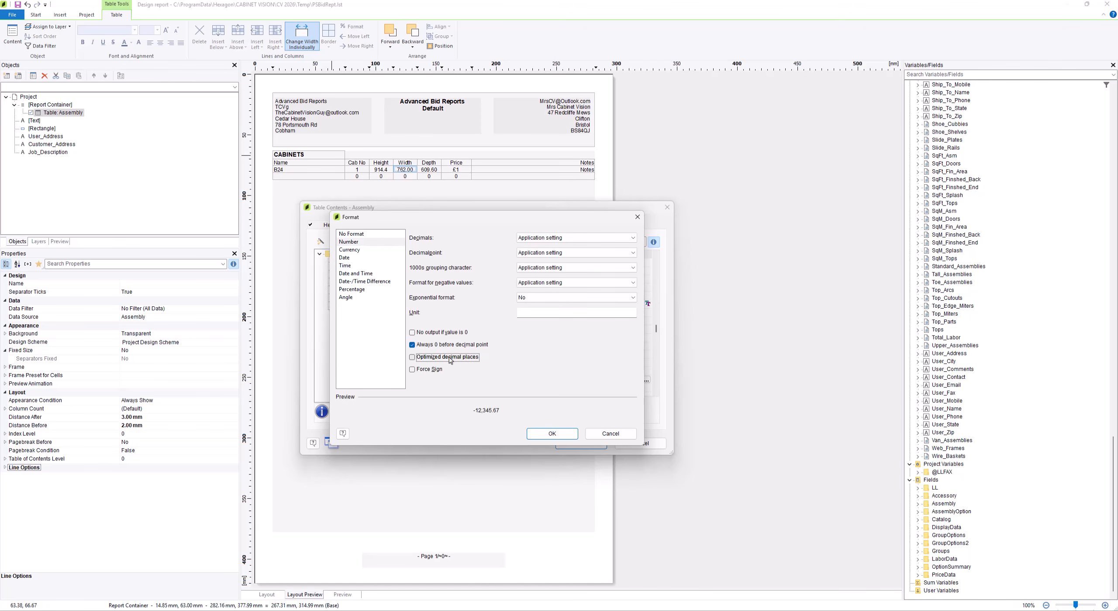
pyautogui.click(575, 268)
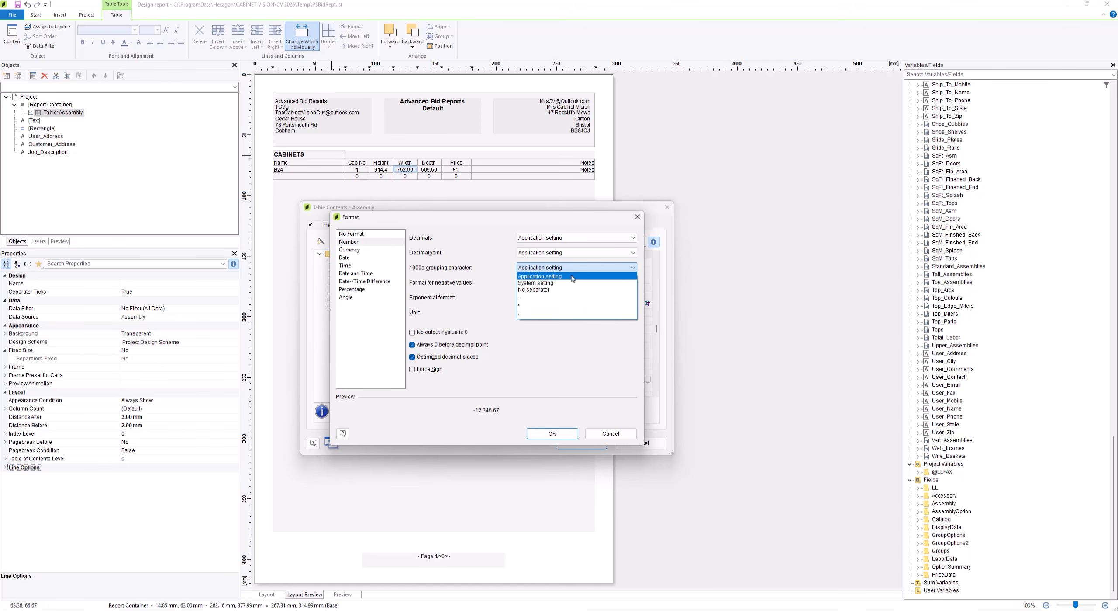
pyautogui.click(567, 290)
pyautogui.click(567, 435)
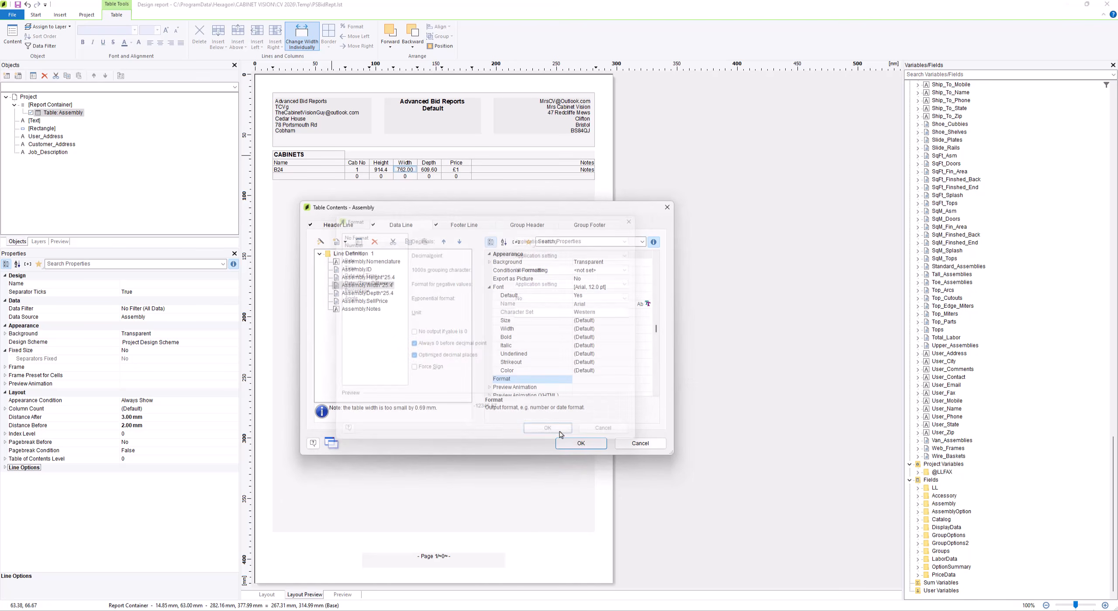
# Format the Assembly.Depth*25.4 column as a number with optimized decimal places and no thousands separator, and apply the table changes
pyautogui.click(383, 293)
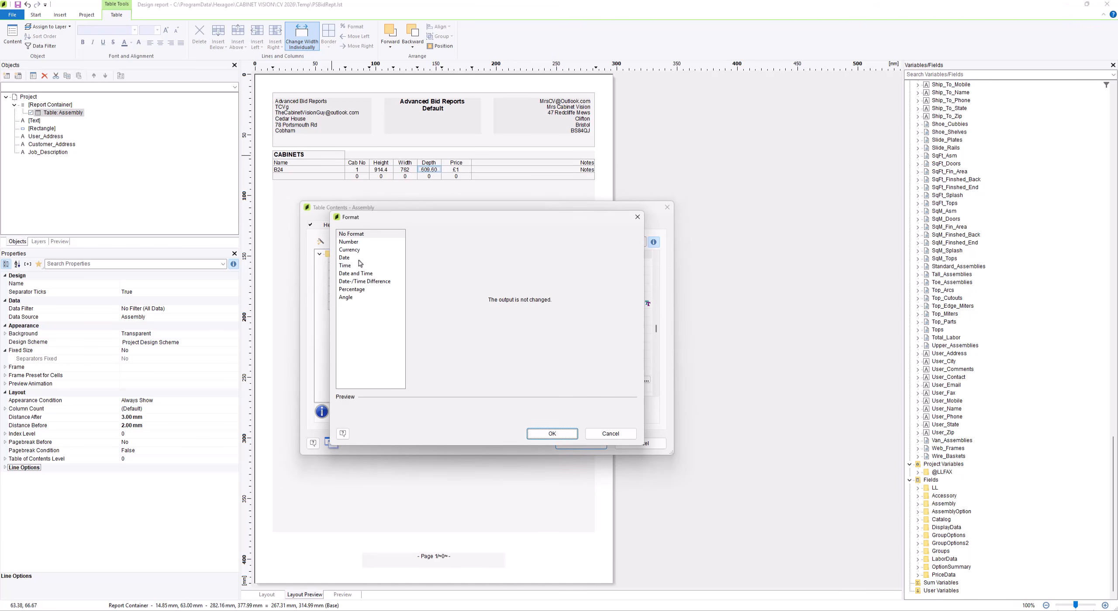
pyautogui.click(348, 241)
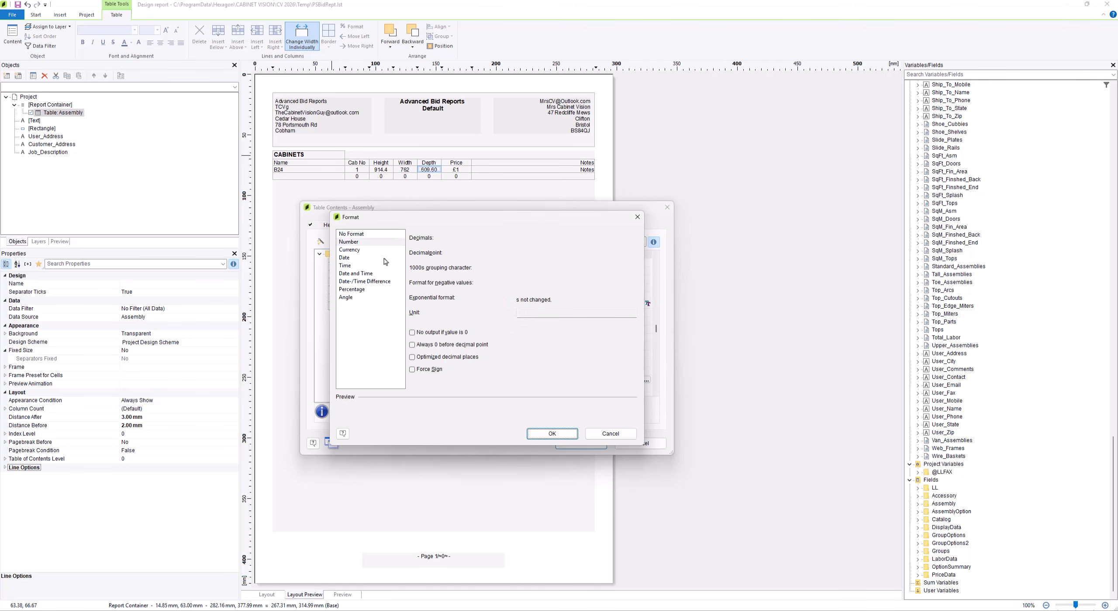
pyautogui.click(439, 358)
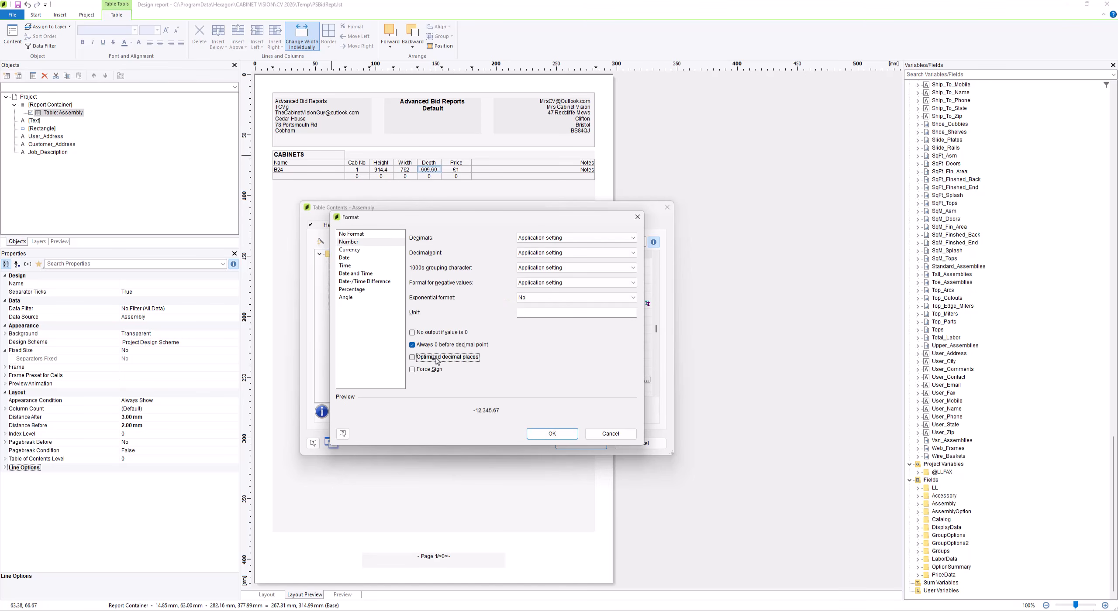
pyautogui.click(566, 268)
pyautogui.click(566, 290)
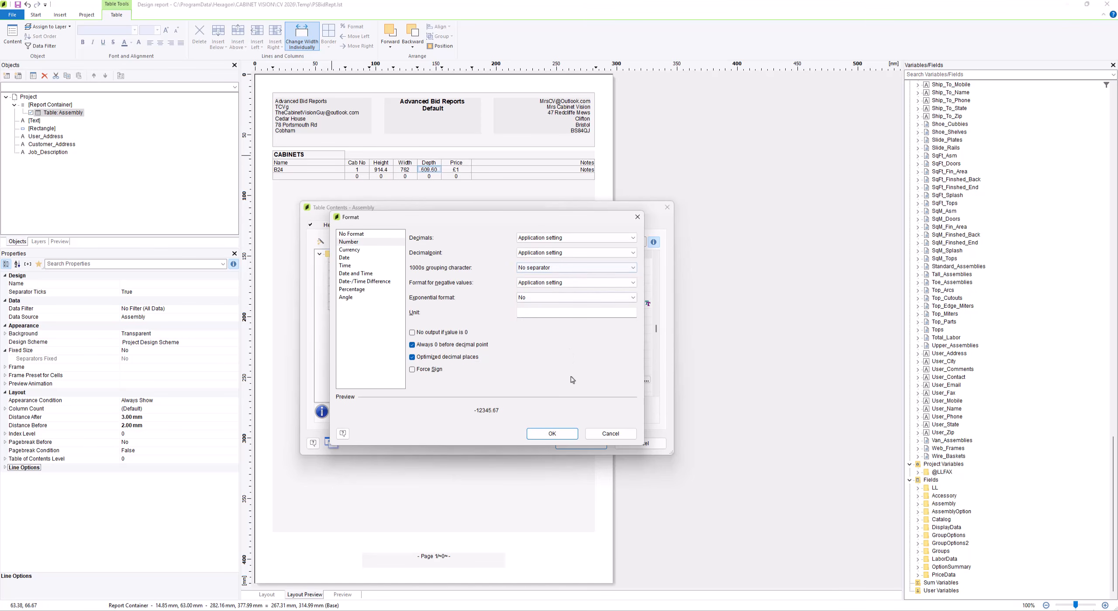
pyautogui.click(554, 434)
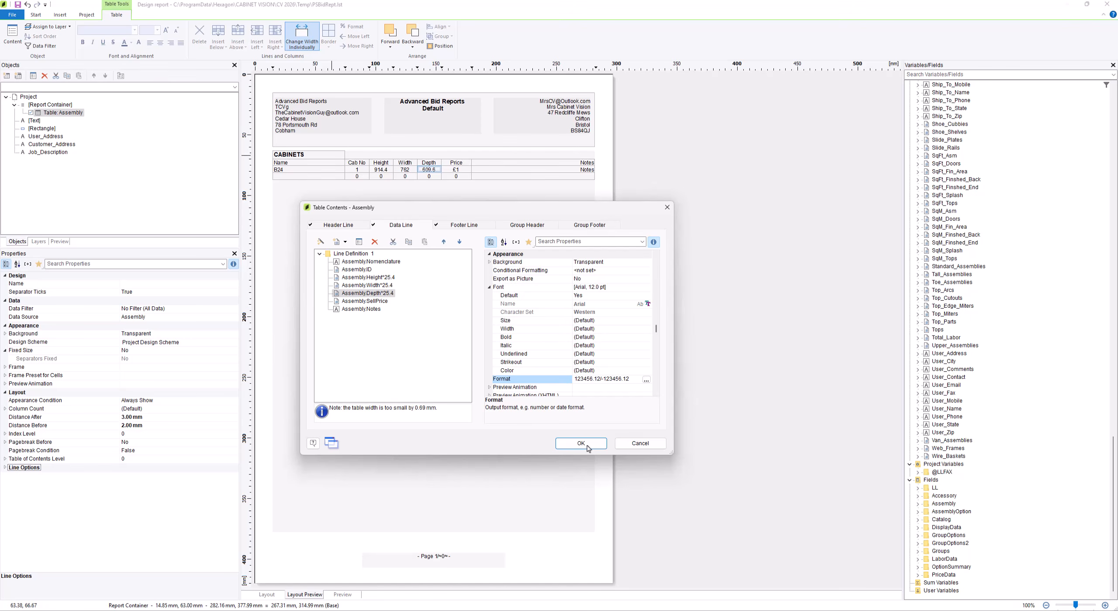
pyautogui.click(587, 445)
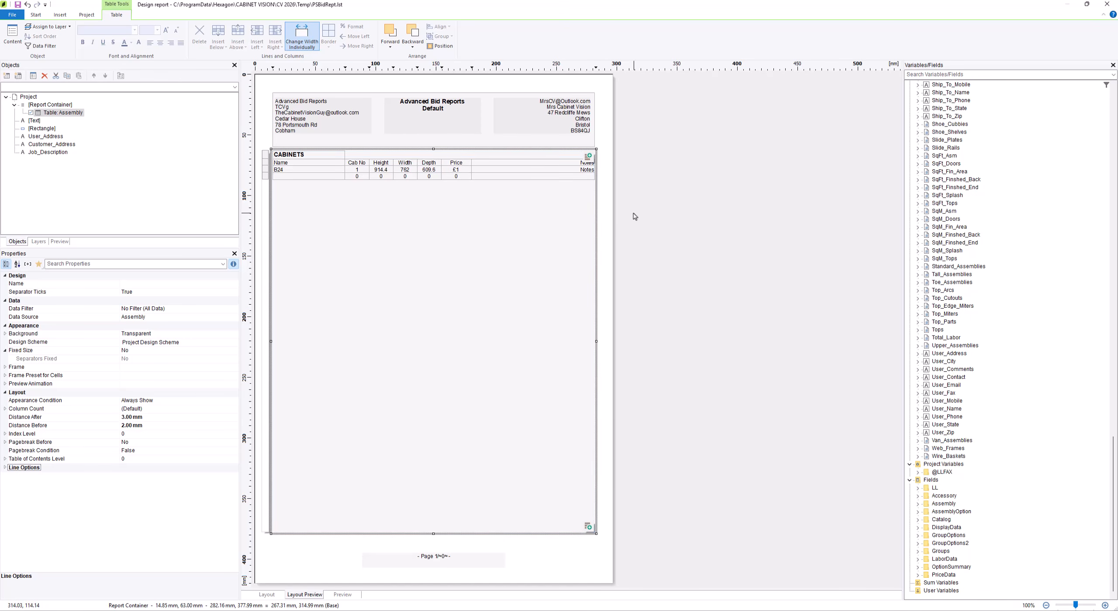
# Save the report design and close the report designer
pyautogui.click(656, 203)
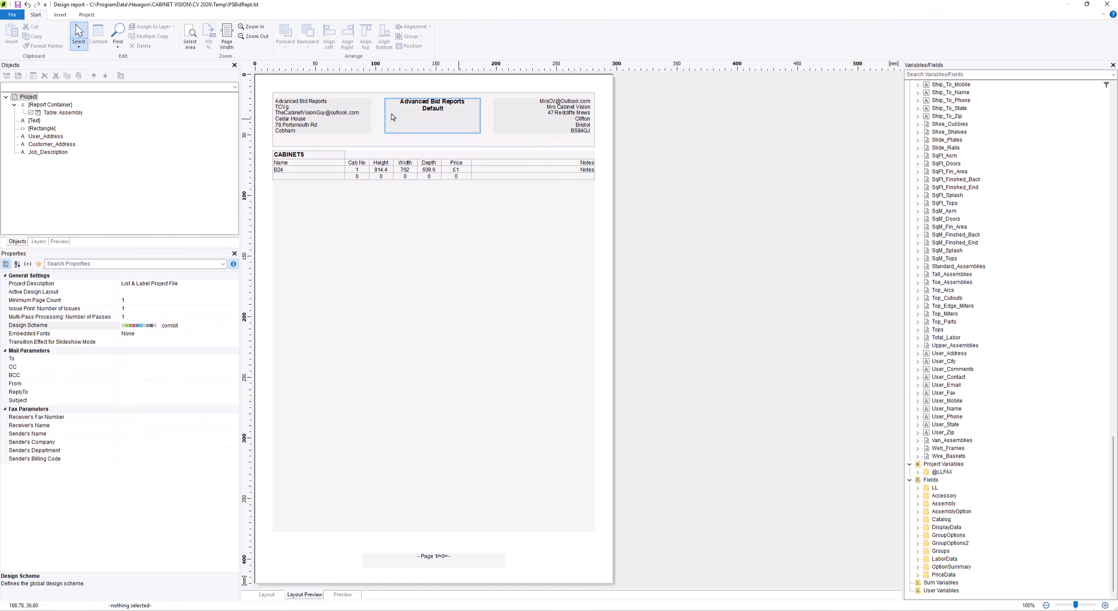
pyautogui.click(11, 15)
pyautogui.click(30, 90)
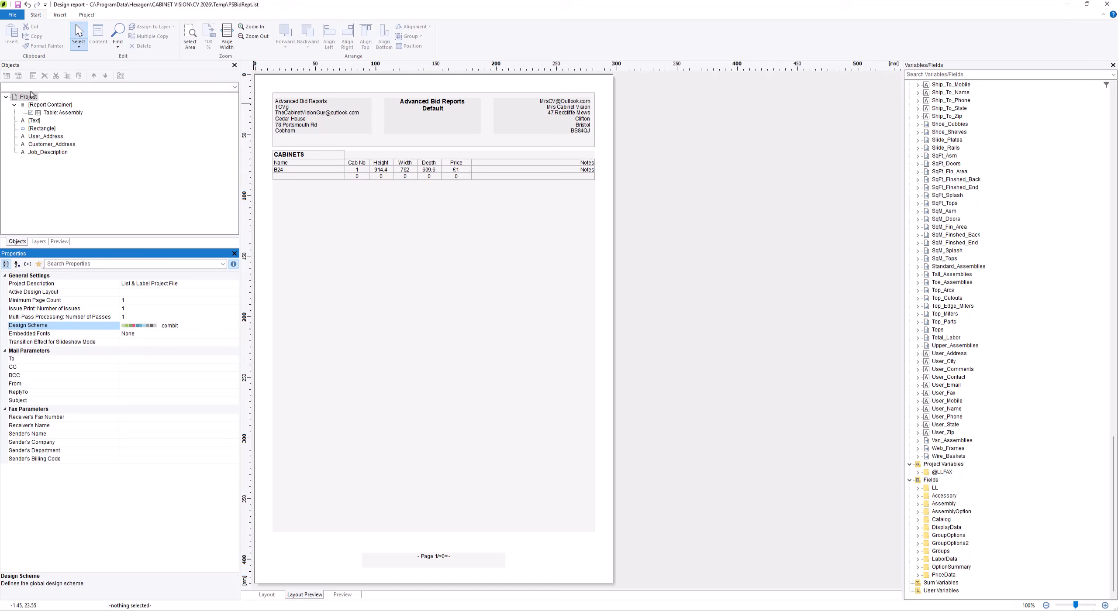
pyautogui.click(1112, 8)
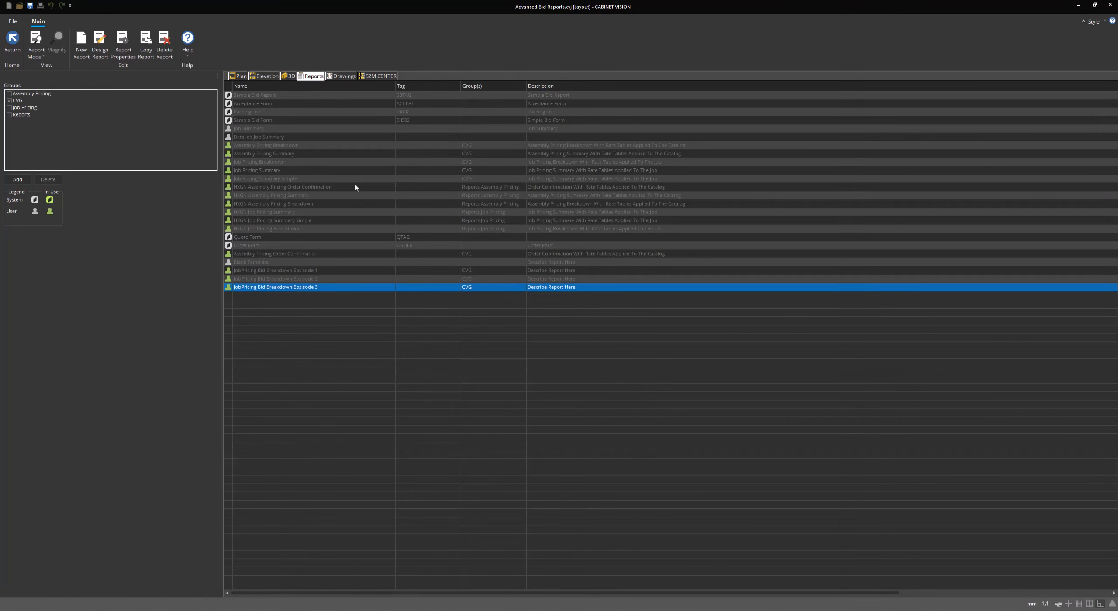
# Preview the JobPricing Bid Breakdown Episode 3 report from the CVG report group
pyautogui.click(13, 41)
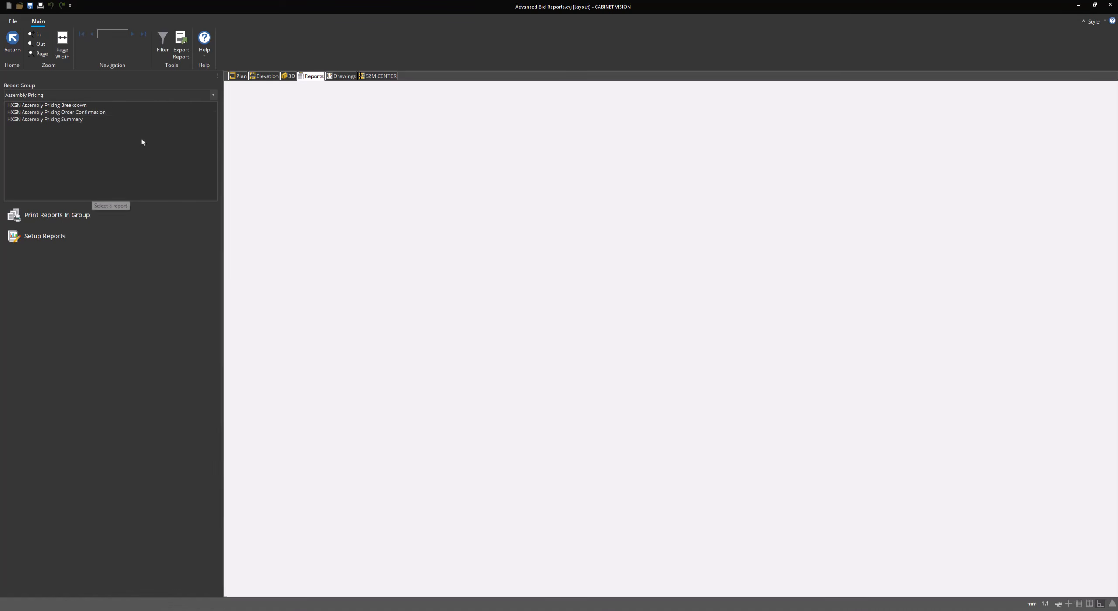
pyautogui.click(112, 94)
pyautogui.click(104, 113)
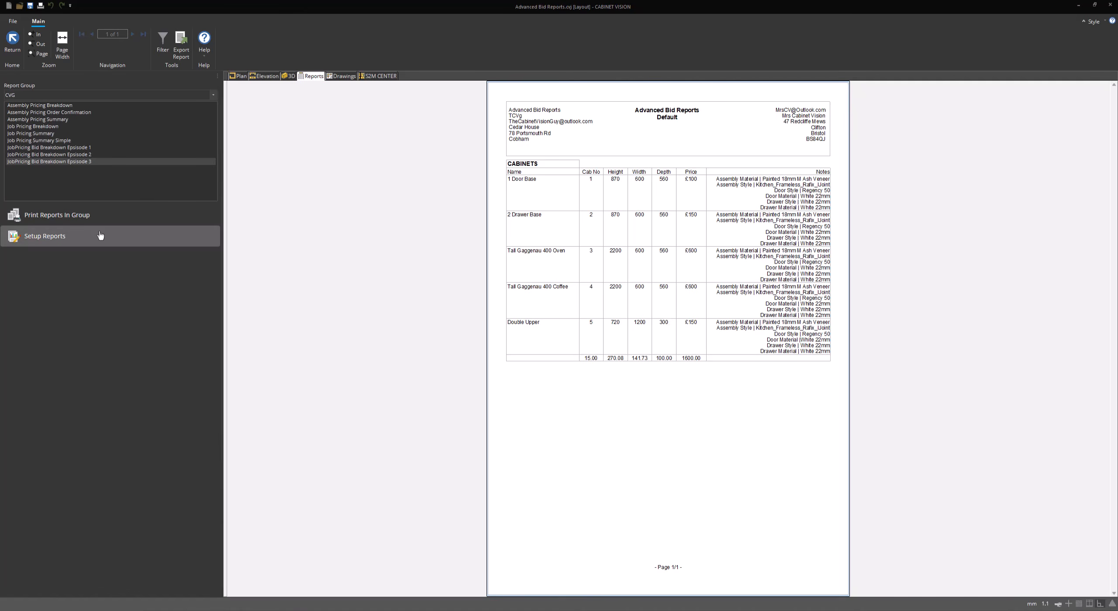
# Reopen the JobPricing Bid Breakdown Episode 3 report for design and show the Assembly table's footer line definition
pyautogui.click(44, 236)
pyautogui.rightClick(319, 289)
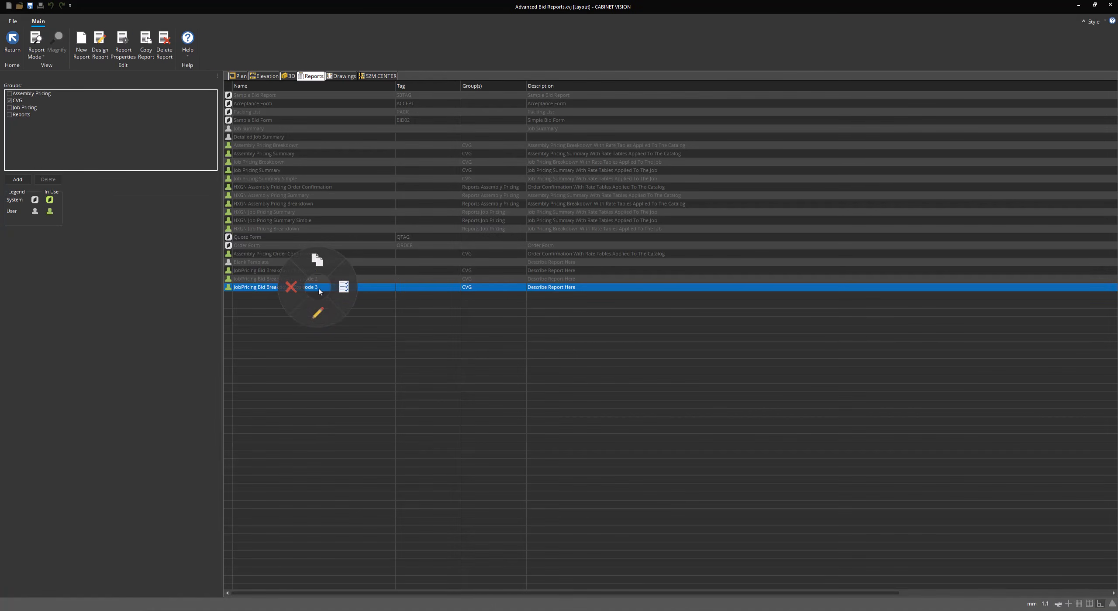
pyautogui.click(318, 312)
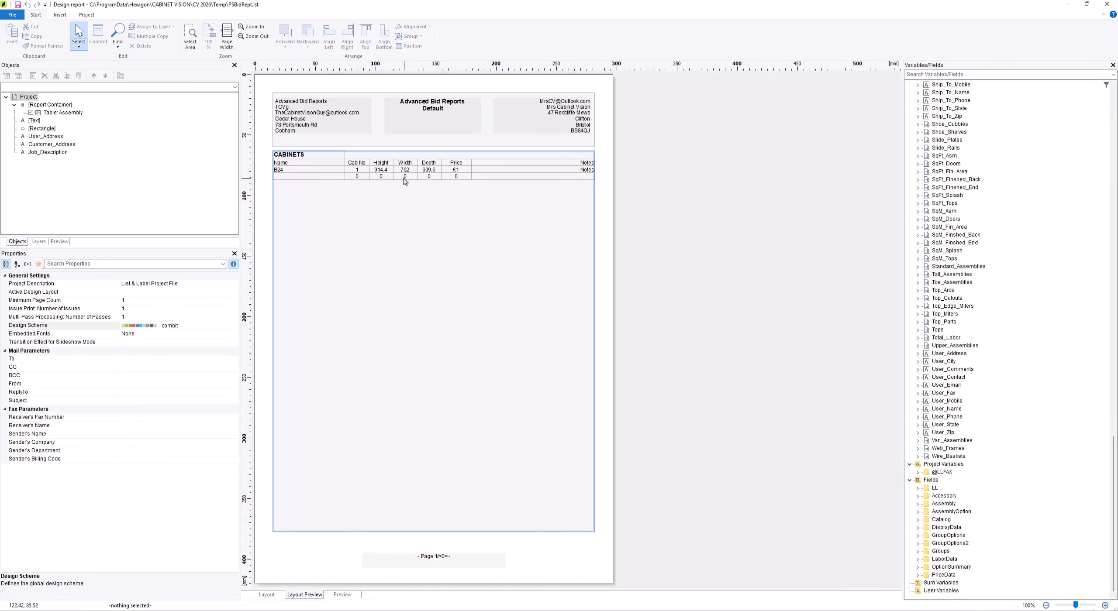
pyautogui.click(71, 114)
pyautogui.doubleClick(71, 114)
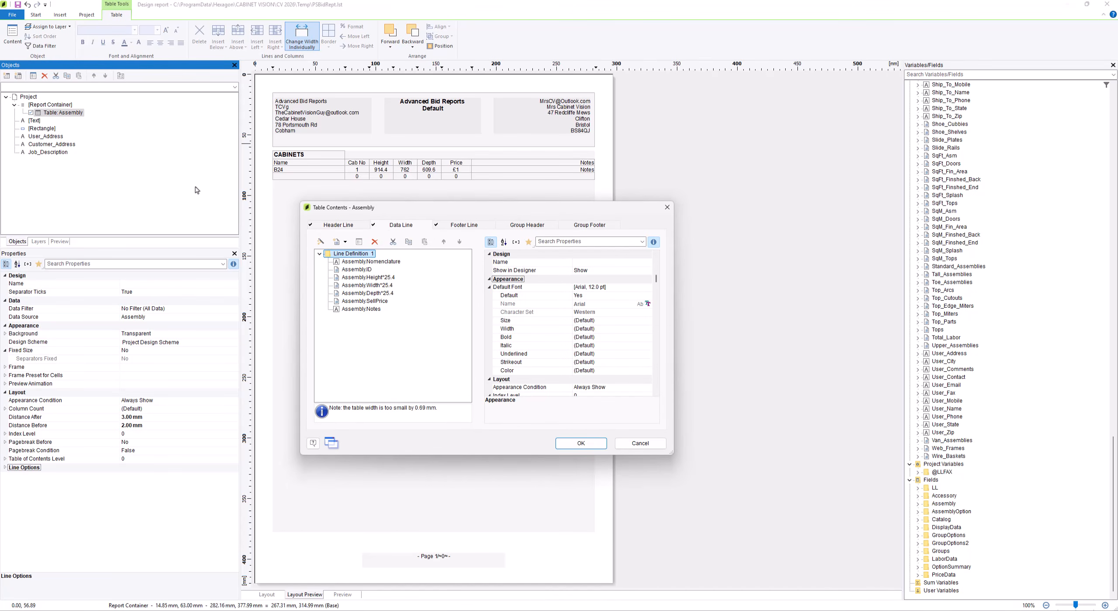
pyautogui.click(463, 228)
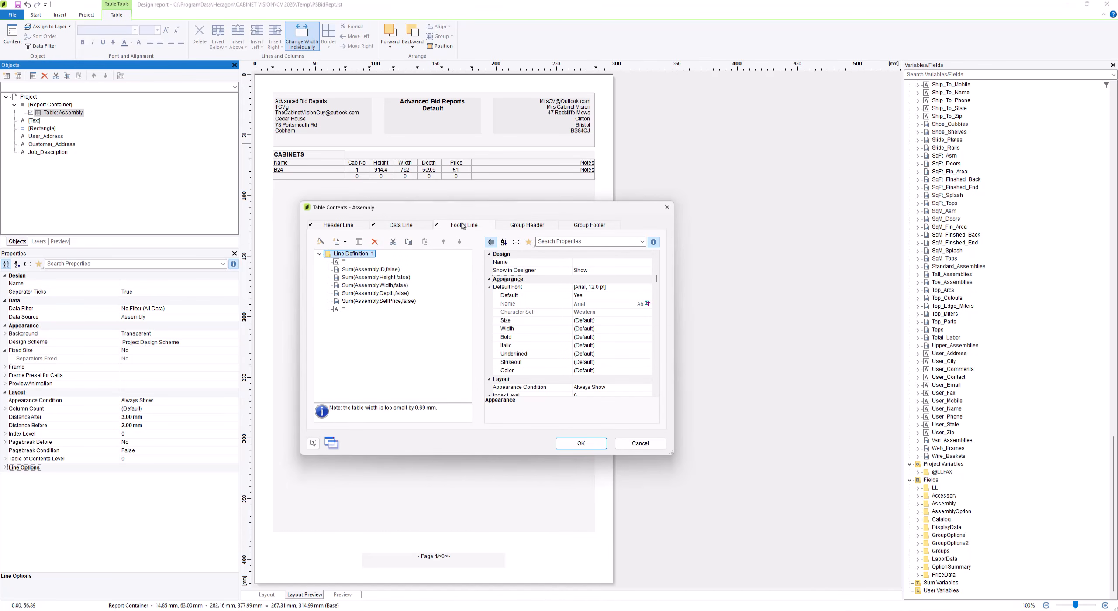
# Examine the footer line's sum fields and the formula behind the Assembly.ID sum
pyautogui.click(358, 270)
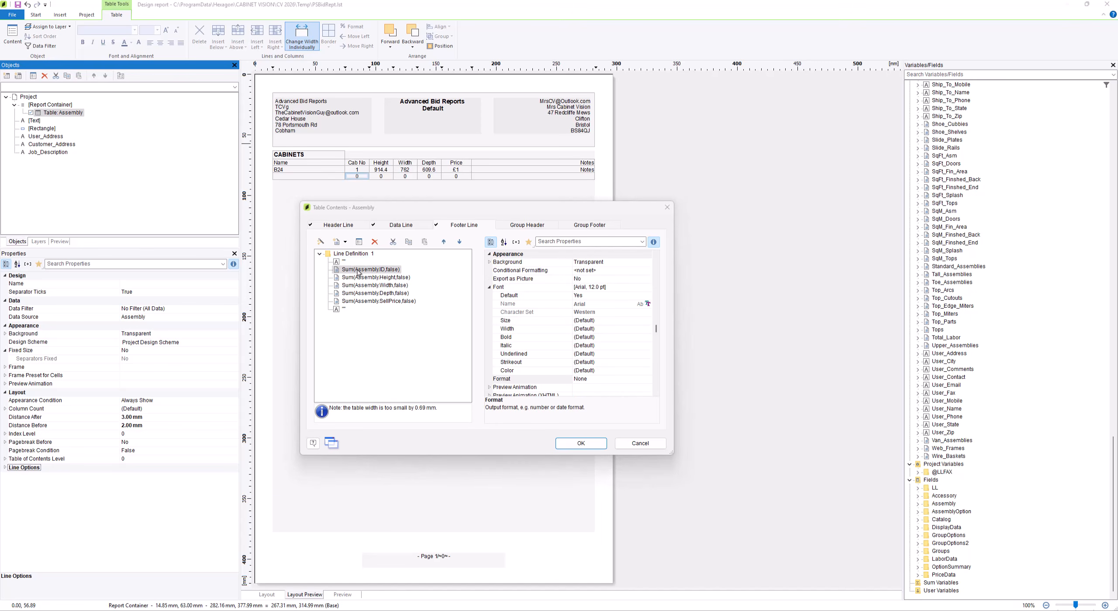
pyautogui.click(366, 278)
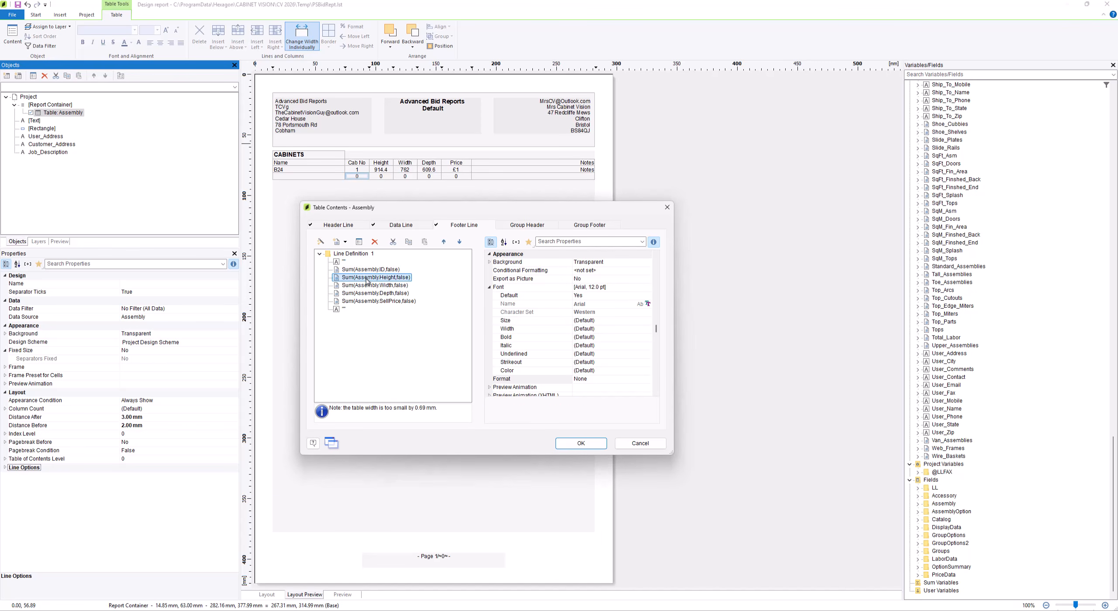
pyautogui.click(368, 285)
pyautogui.click(371, 293)
pyautogui.click(373, 302)
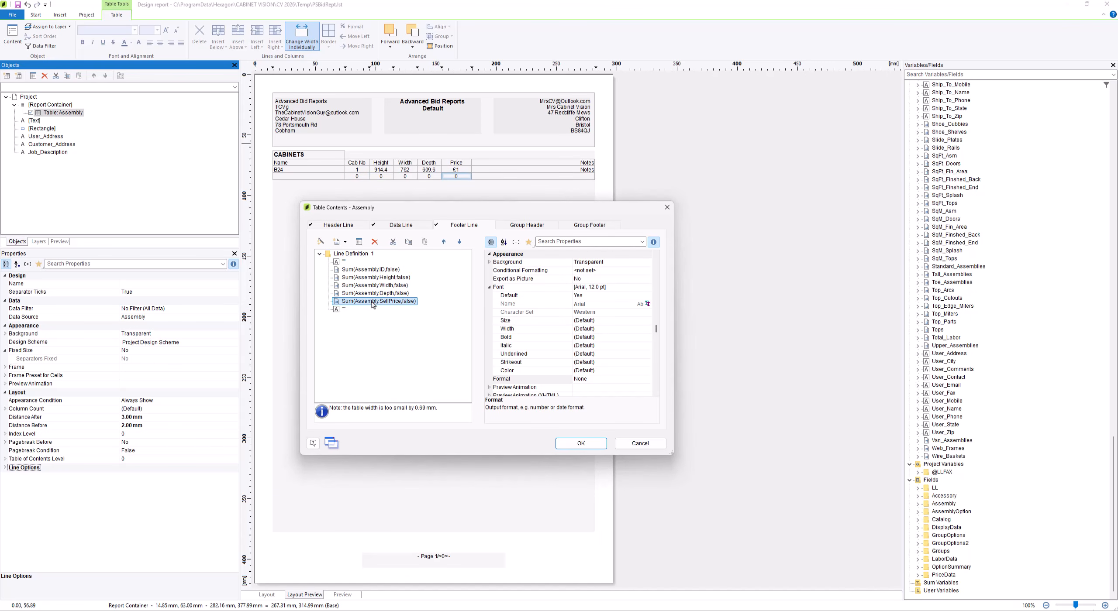
pyautogui.doubleClick(345, 270)
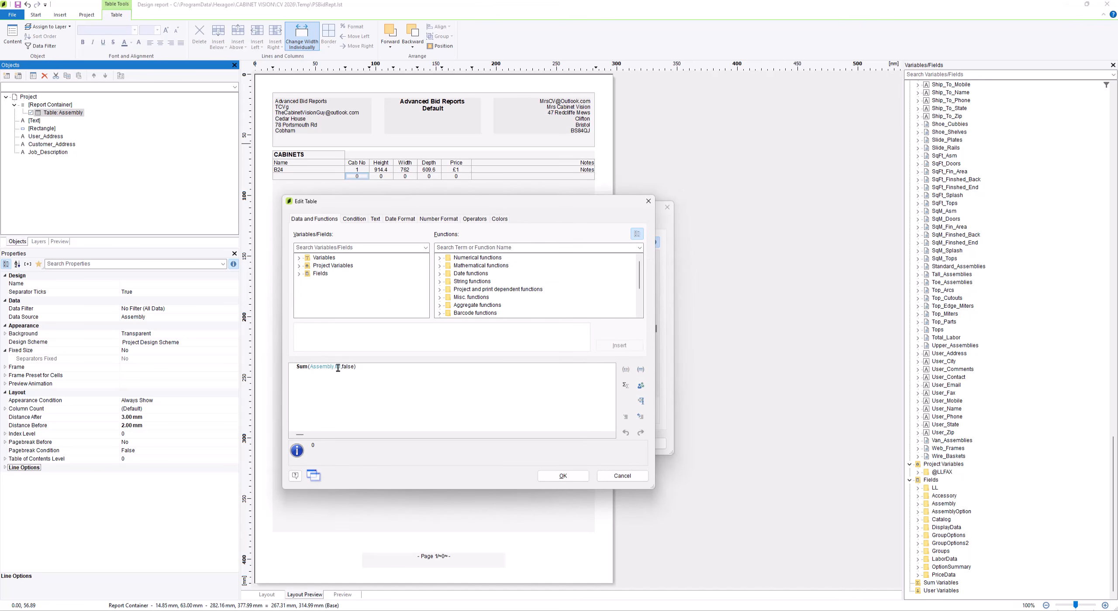
pyautogui.click(619, 475)
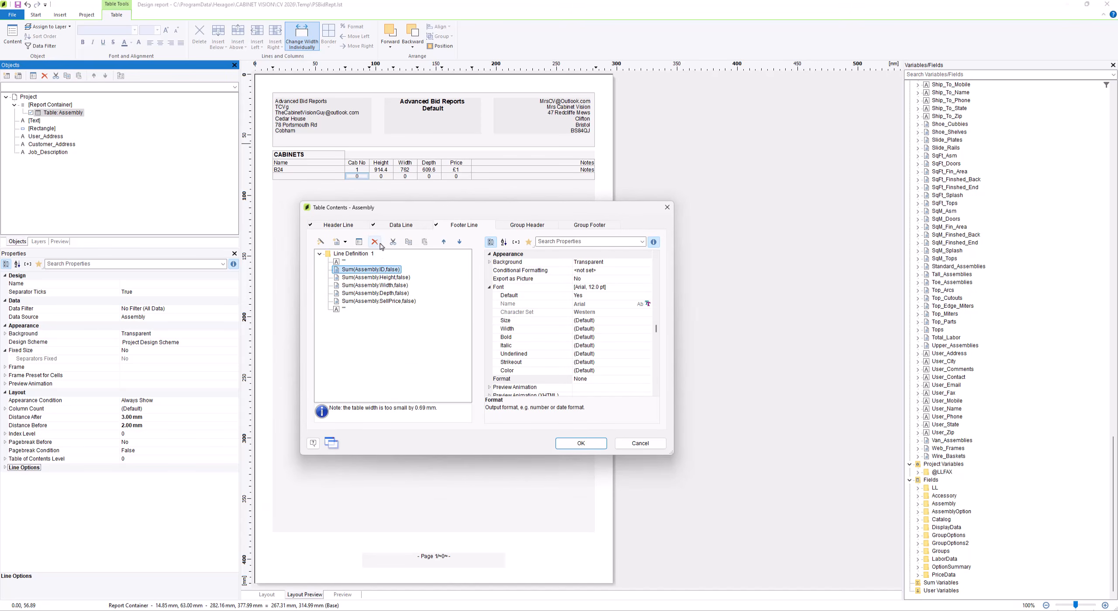
# Delete the Assembly.ID, Height, Width and Depth sums from the footer line and apply the table changes
pyautogui.click(376, 243)
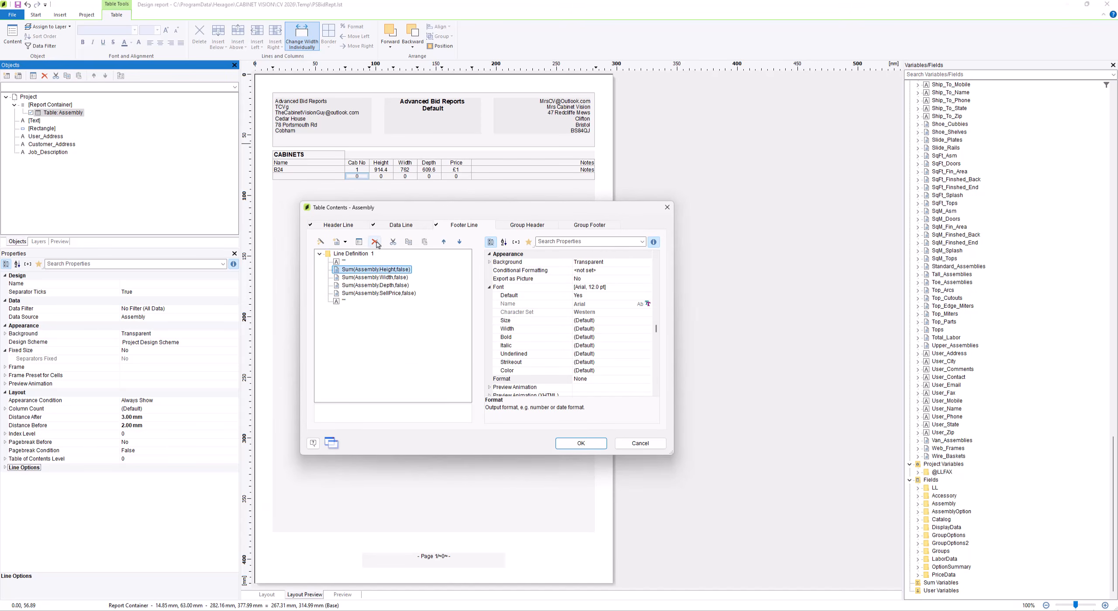
pyautogui.click(375, 242)
pyautogui.click(375, 243)
pyautogui.click(375, 243)
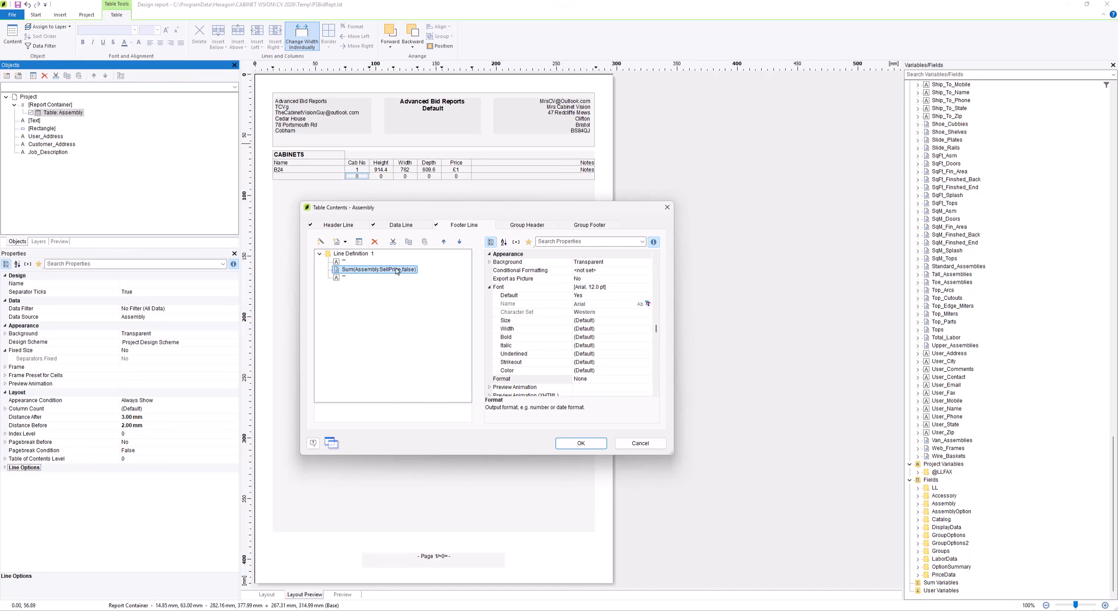
pyautogui.click(576, 444)
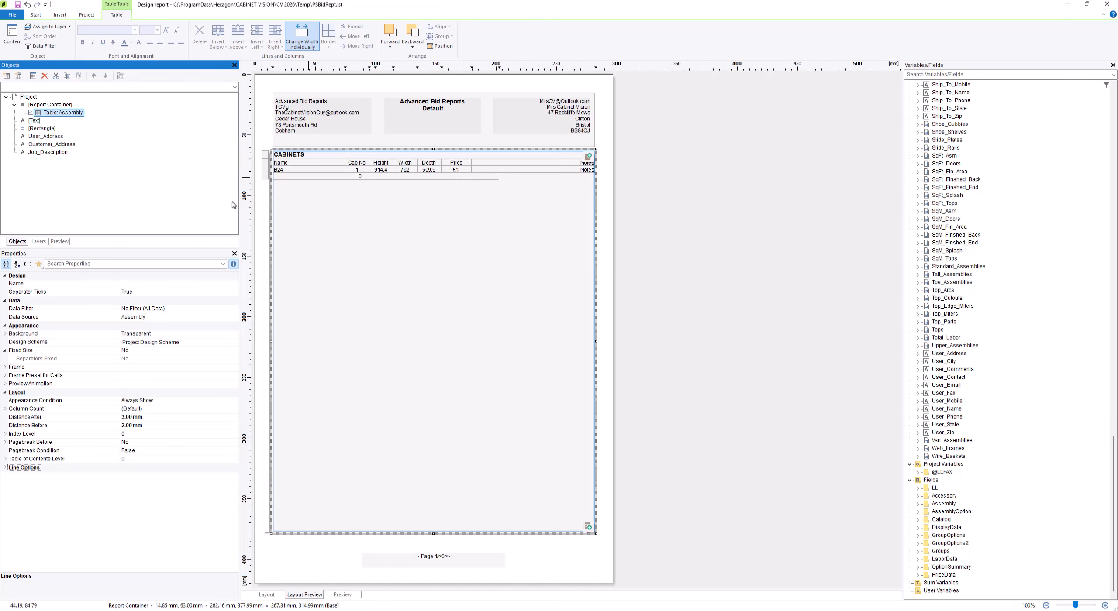
# Check the ID, Height, Width and Depth column widths in the data line, and set the footer line's empty first cell to 140 mm wide
pyautogui.click(362, 271)
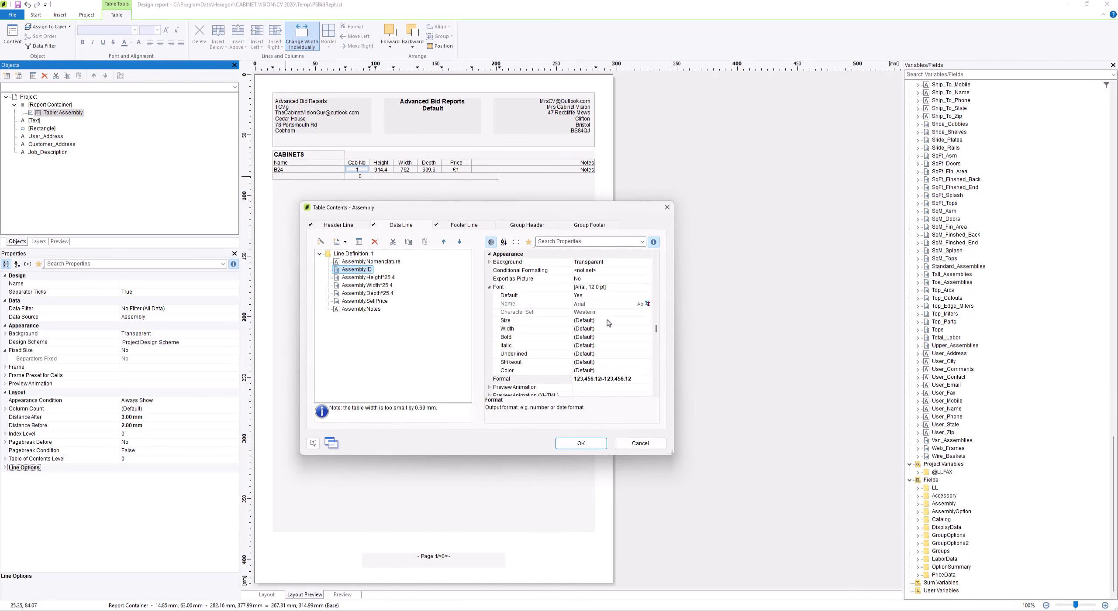
pyautogui.moveTo(655, 332); pyautogui.dragTo(659, 391)
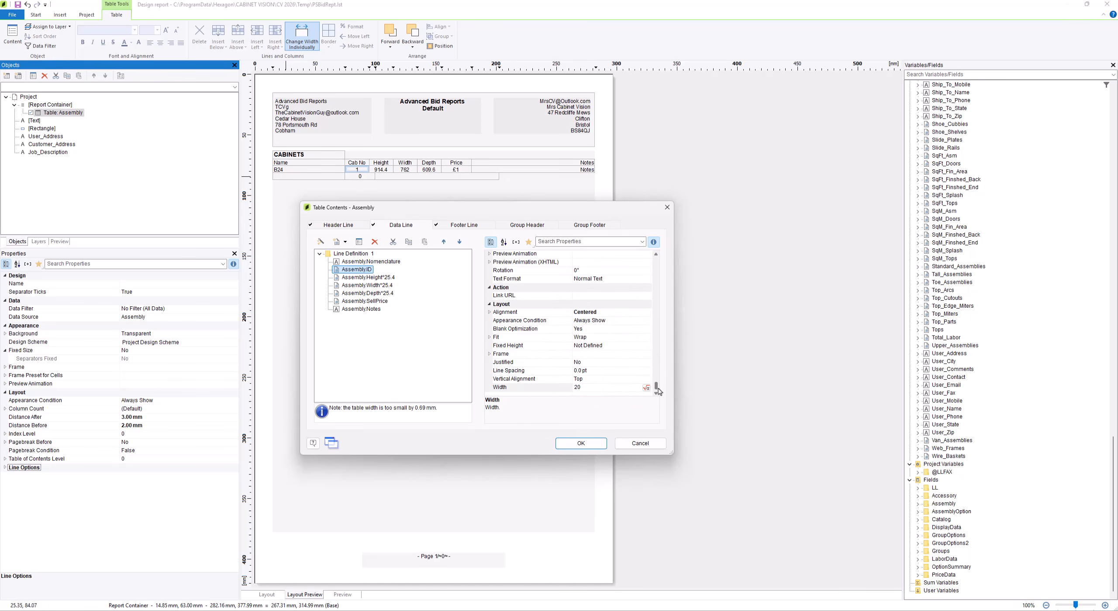
pyautogui.click(388, 279)
pyautogui.click(386, 286)
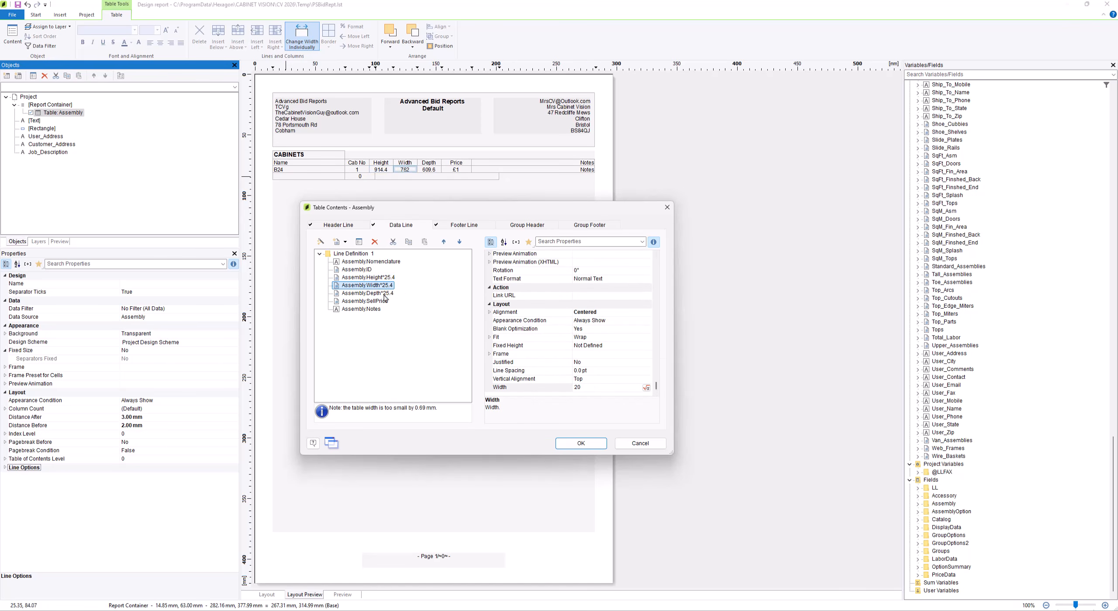
pyautogui.click(385, 293)
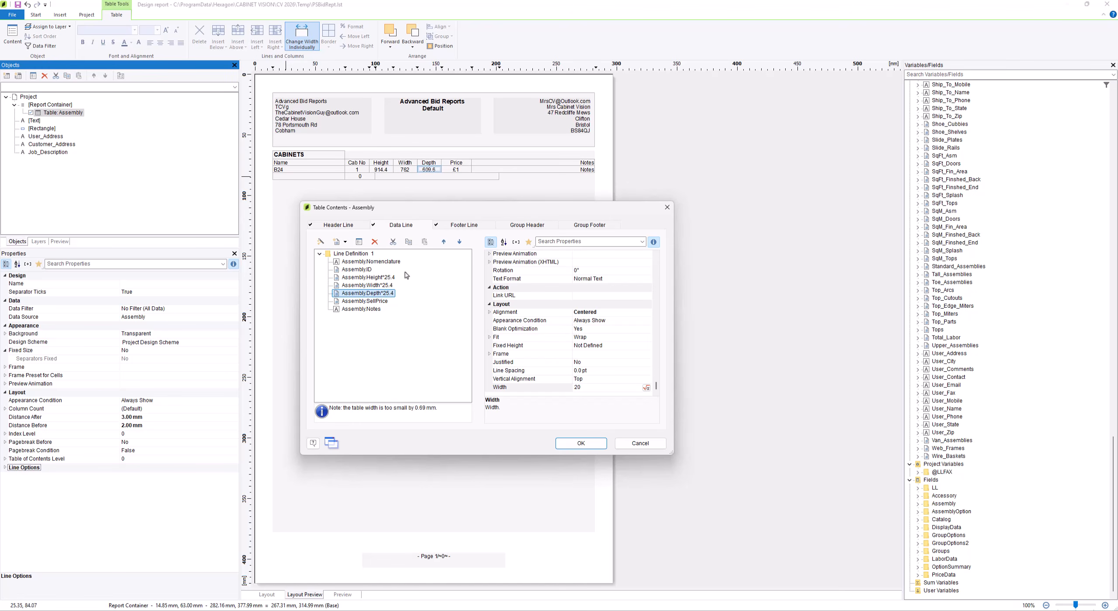
pyautogui.click(471, 227)
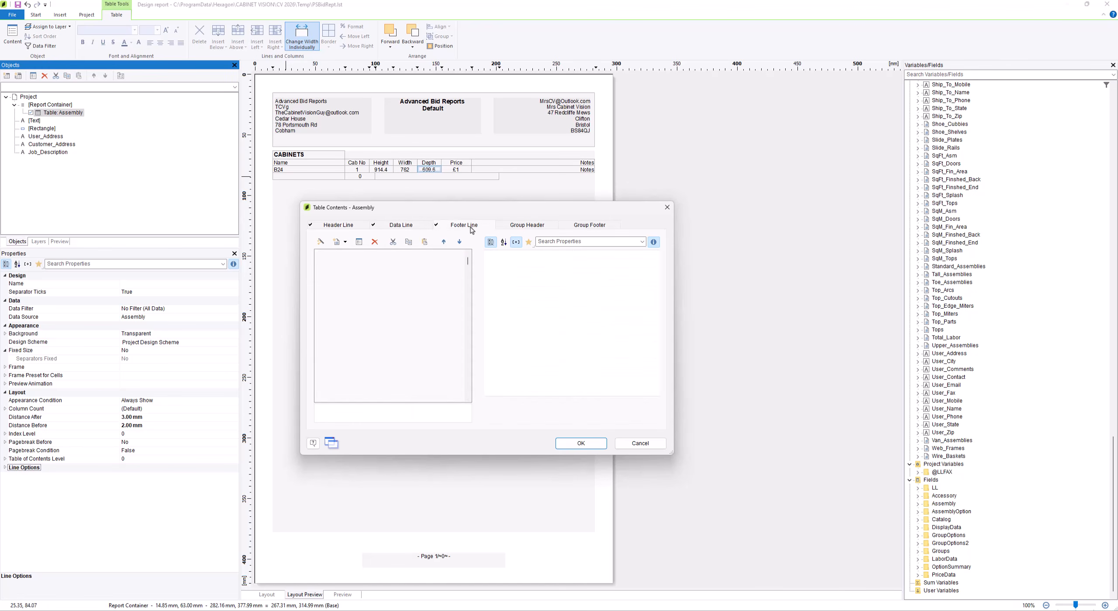
pyautogui.click(338, 264)
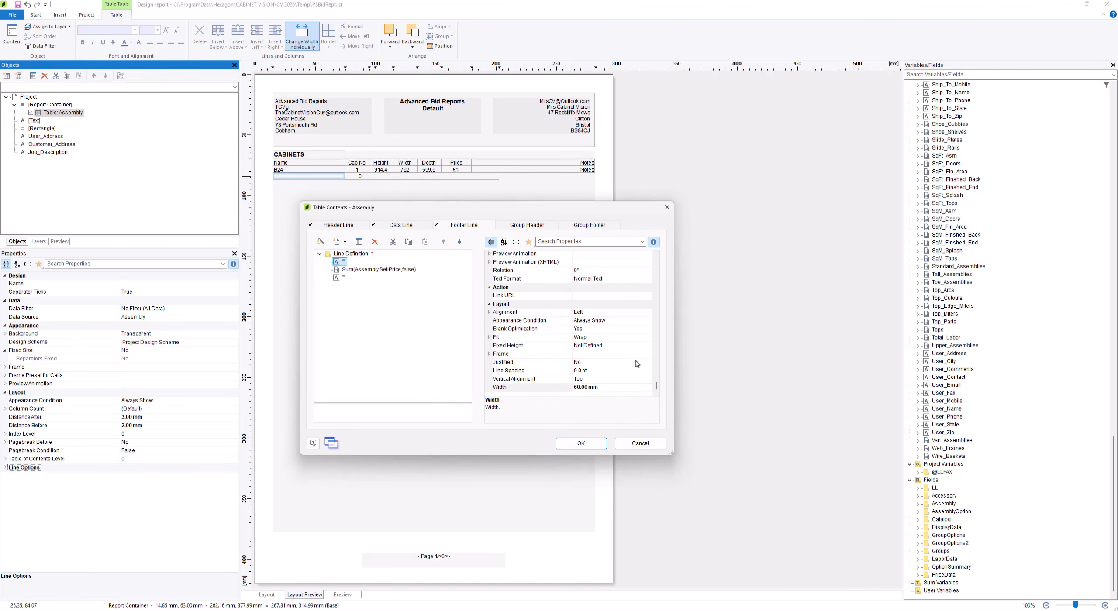
pyautogui.click(612, 388)
pyautogui.click(612, 387)
pyautogui.write('140')
pyautogui.click(595, 380)
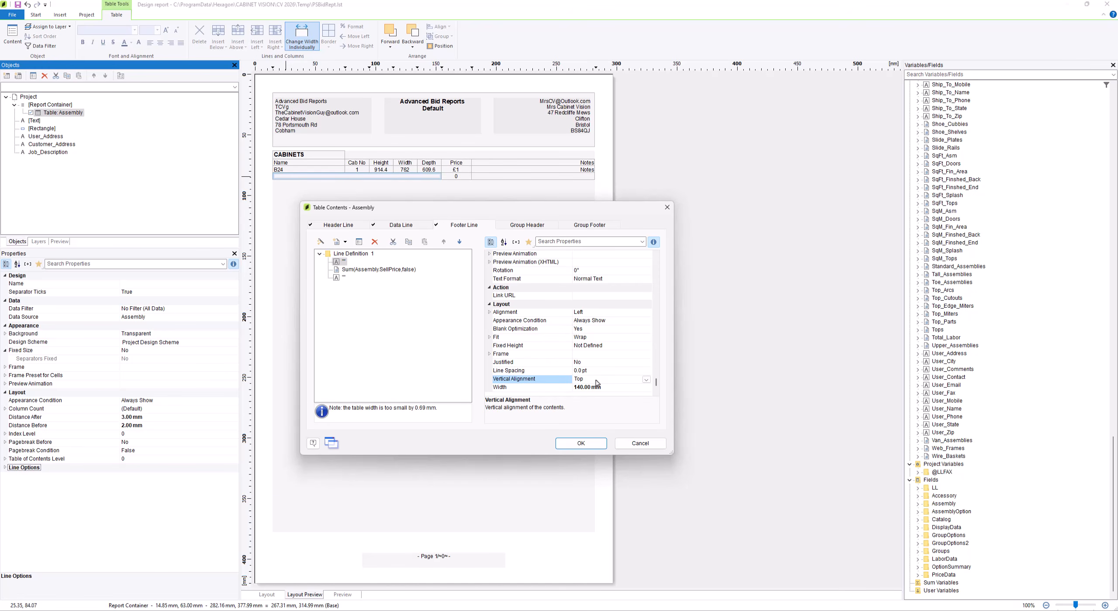
# Check the width of the footer line's last empty cell and make the Assembly.SellPrice sum bold
pyautogui.click(342, 278)
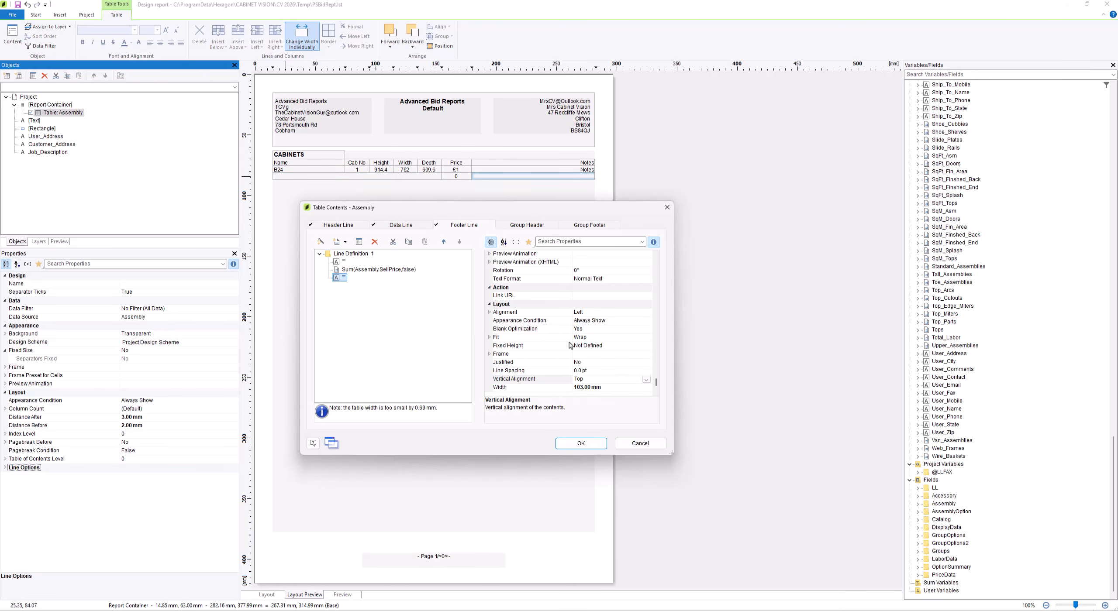
pyautogui.click(614, 389)
pyautogui.click(375, 271)
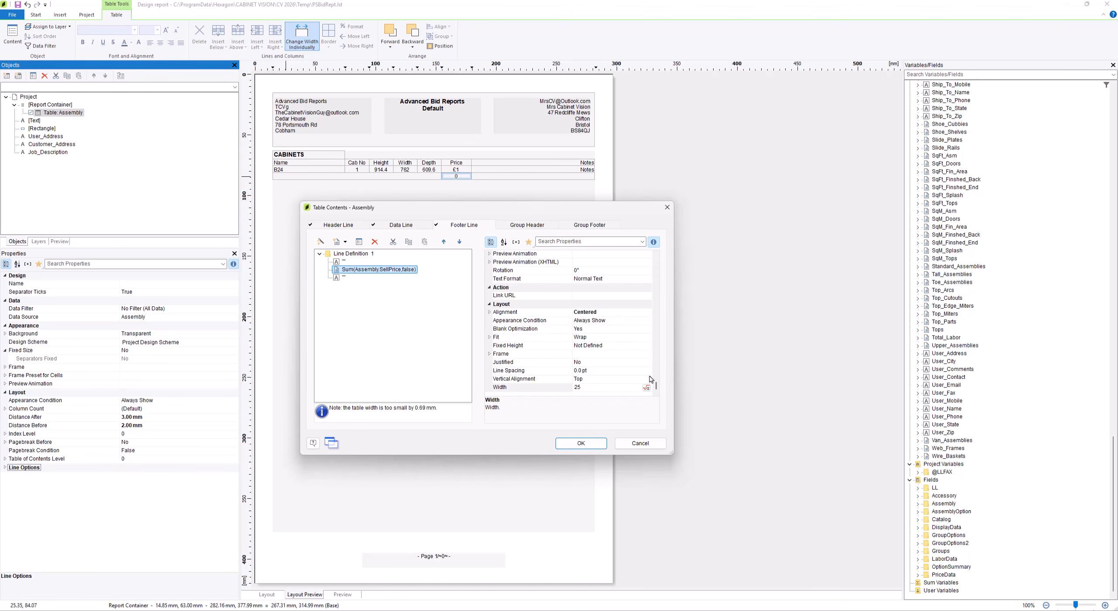
pyautogui.moveTo(656, 386); pyautogui.dragTo(657, 292)
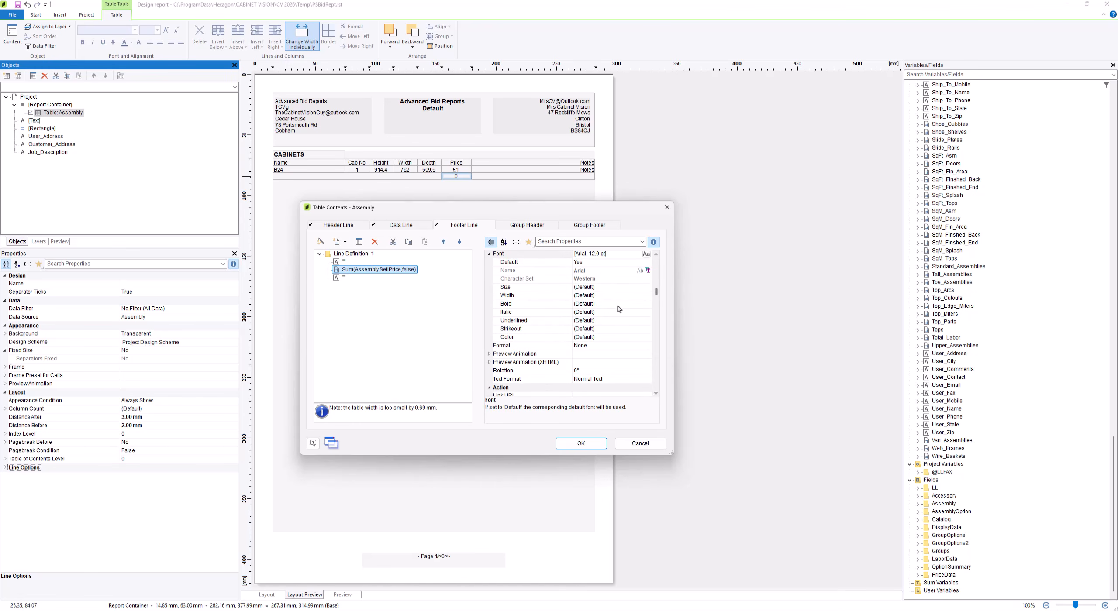
pyautogui.click(617, 306)
pyautogui.click(646, 304)
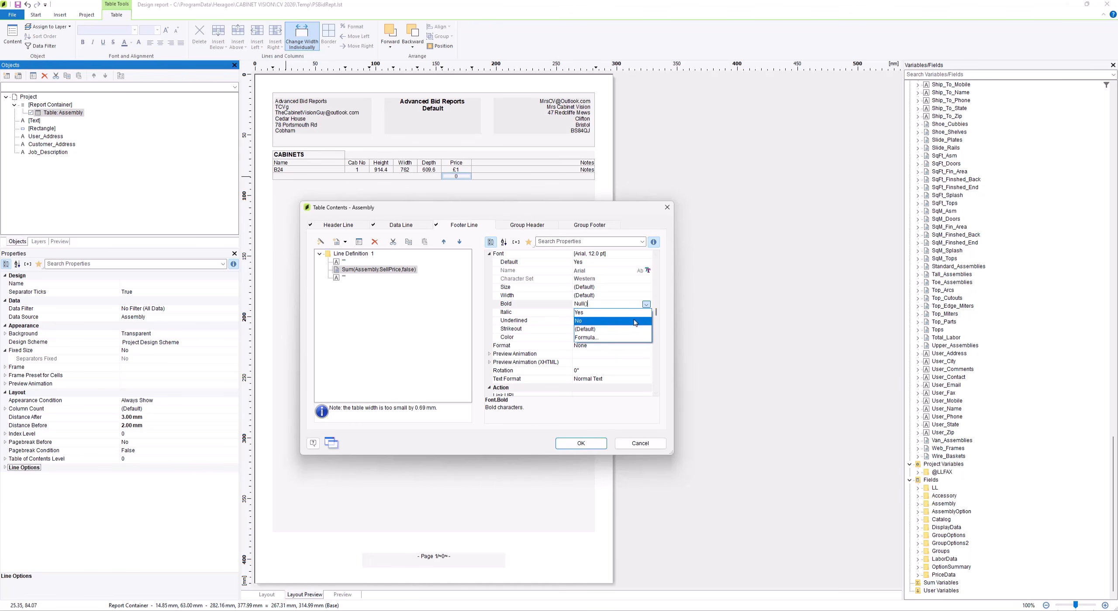
pyautogui.click(594, 319)
# Label the footer line's empty first cell "Total Price" and apply the table changes
pyautogui.click(344, 263)
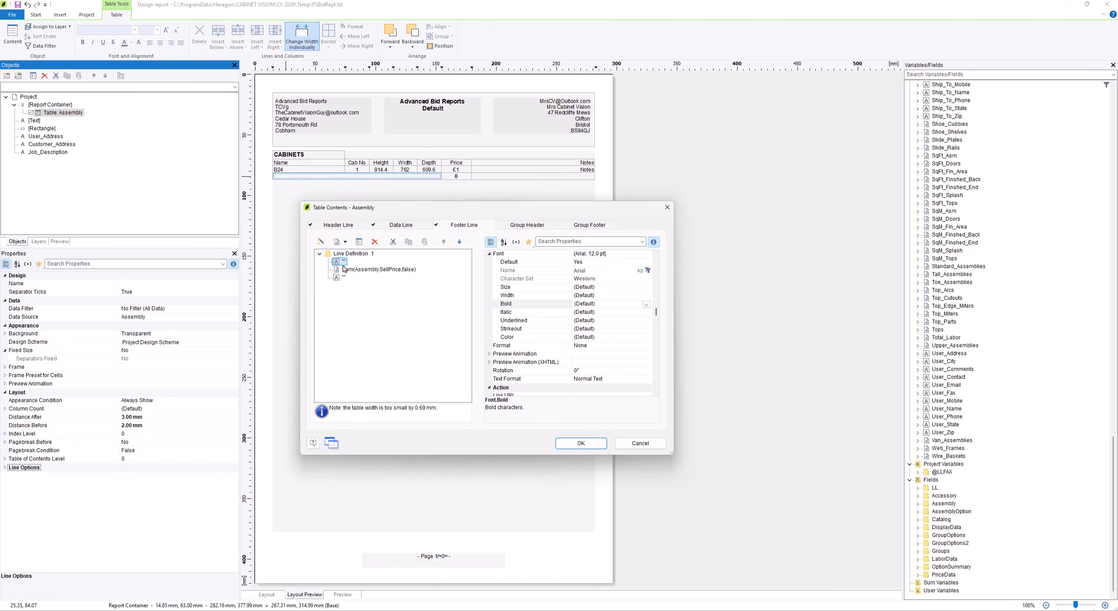
pyautogui.doubleClick(345, 264)
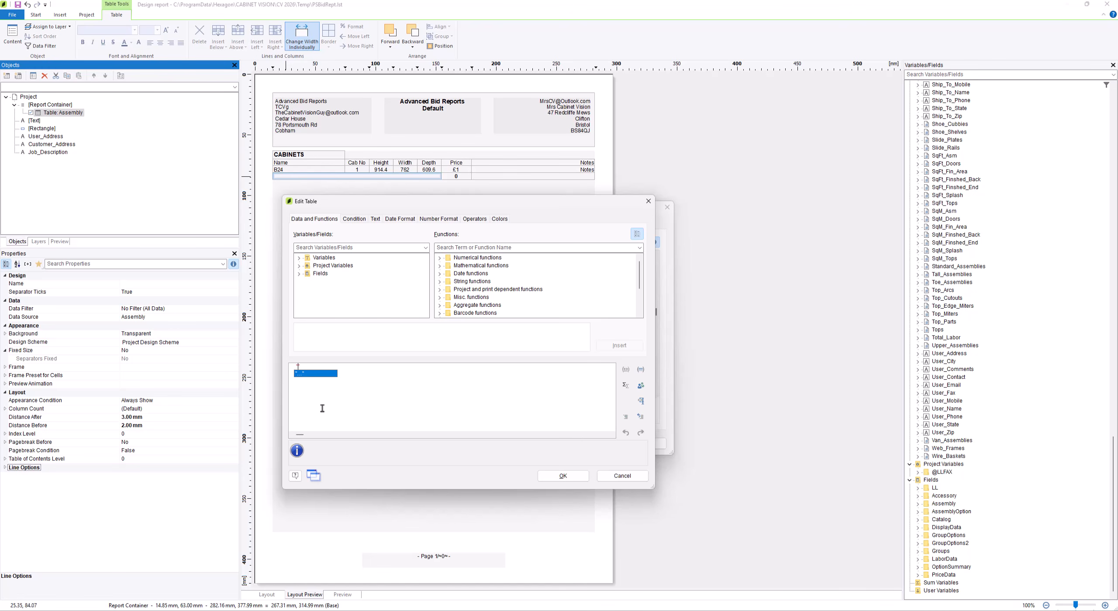
pyautogui.write('Total Price')
pyautogui.click(563, 476)
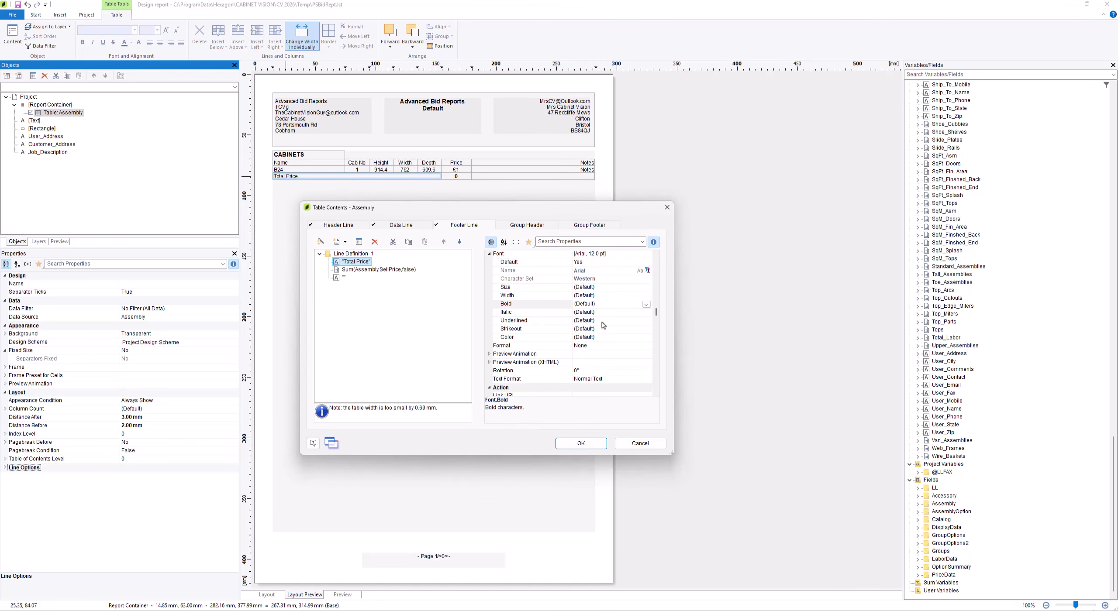
pyautogui.click(586, 446)
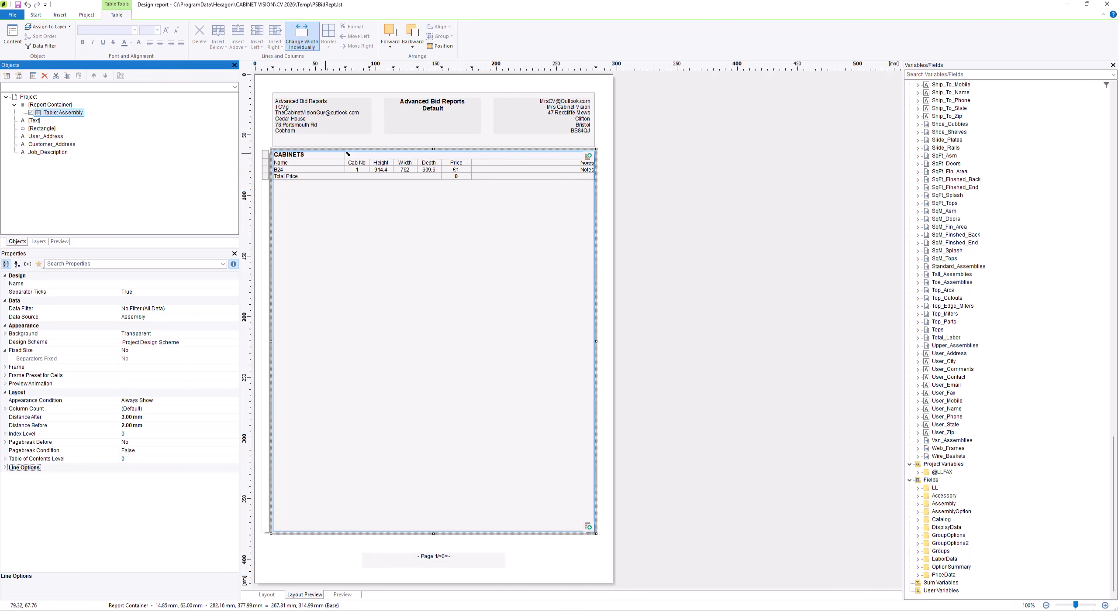
# Format the footer line's Assembly.SellPrice sum as currency with optimized decimal places and apply the table changes
pyautogui.doubleClick(66, 114)
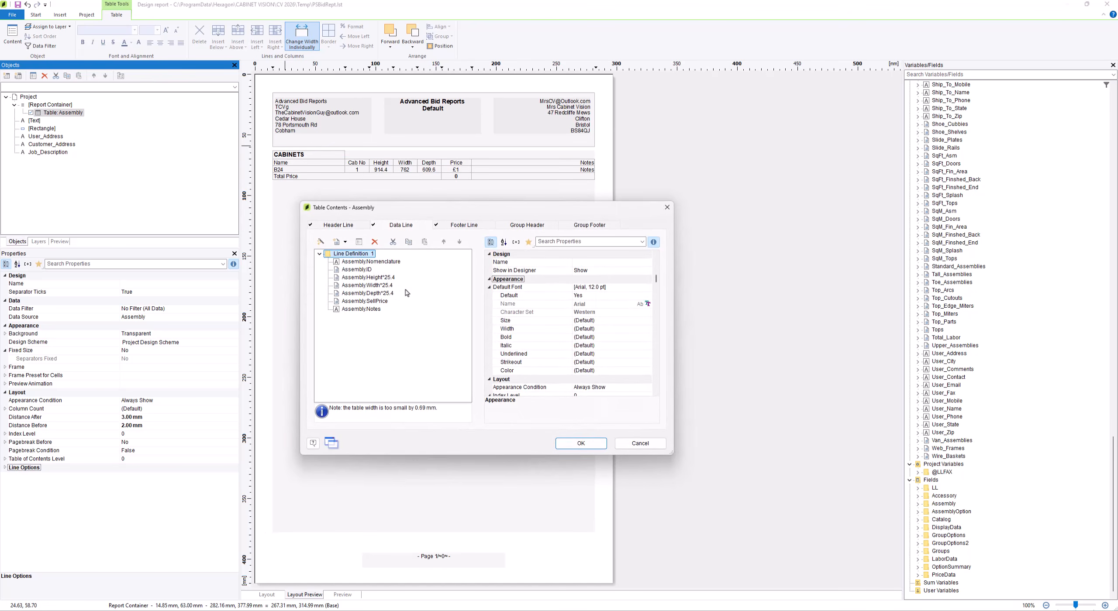
pyautogui.click(464, 225)
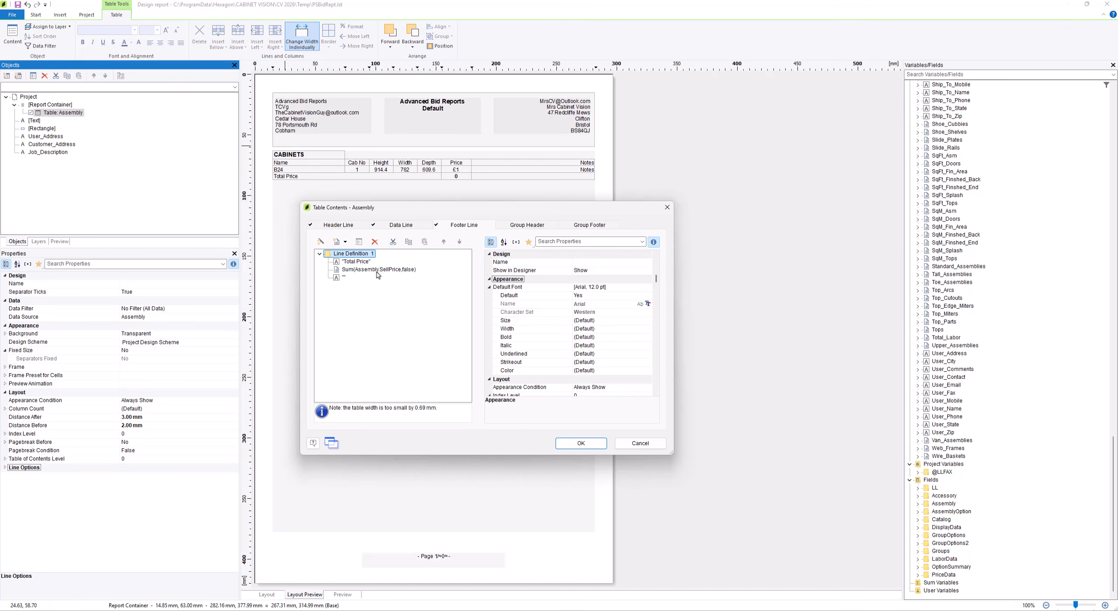
pyautogui.click(378, 270)
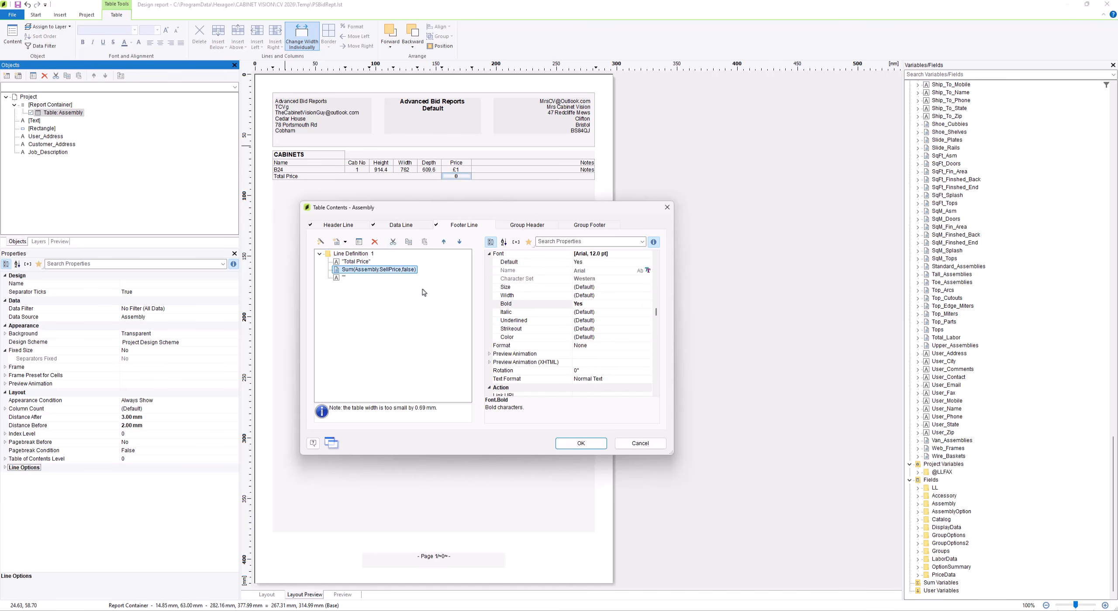
pyautogui.click(633, 348)
pyautogui.click(646, 346)
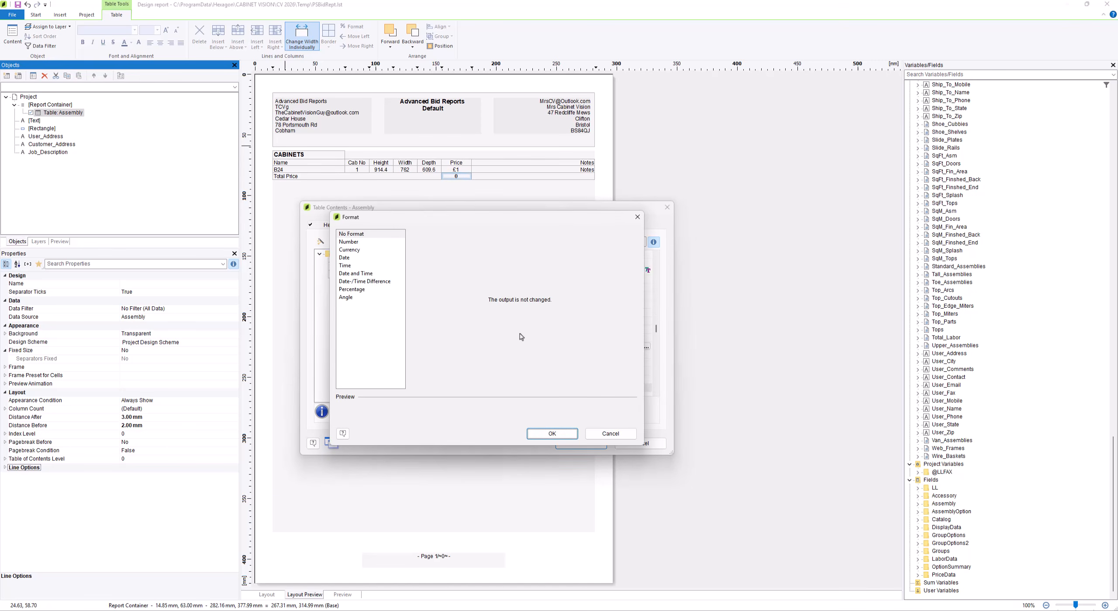
pyautogui.click(357, 251)
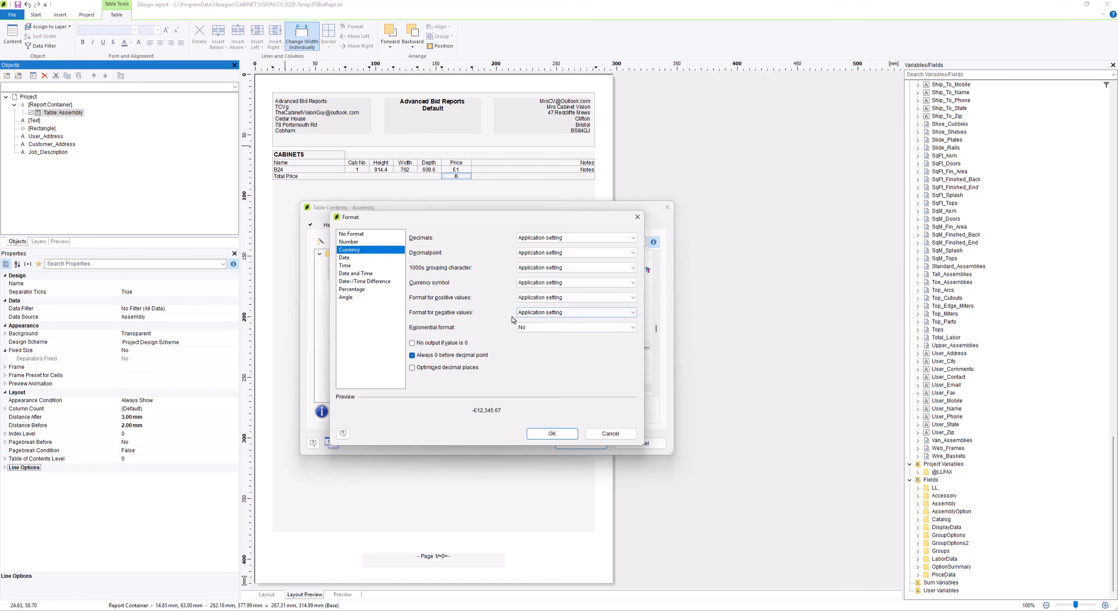
pyautogui.click(465, 368)
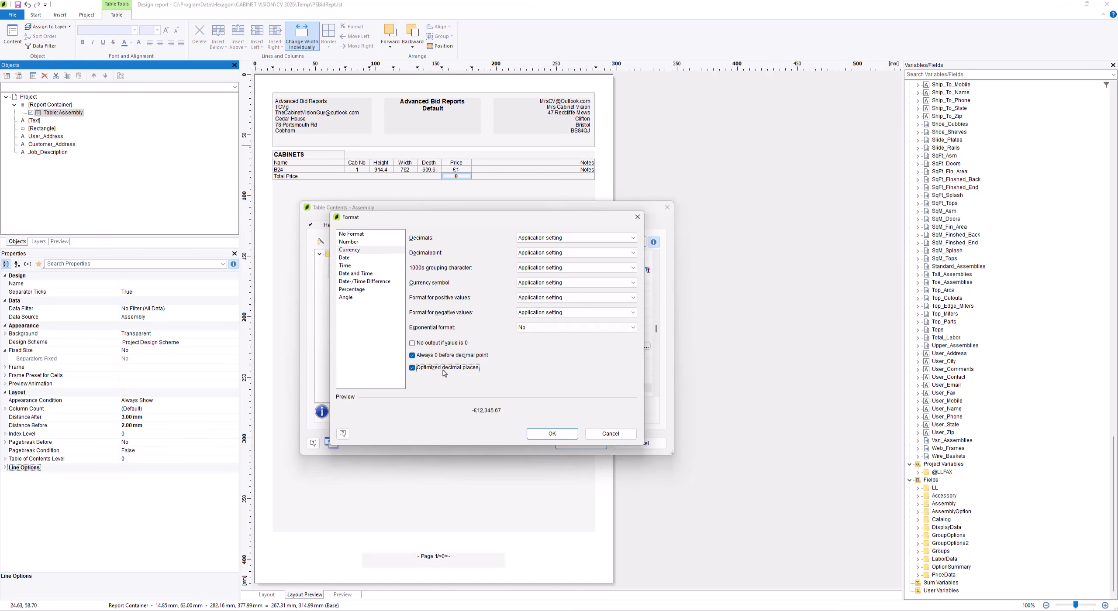
pyautogui.click(552, 435)
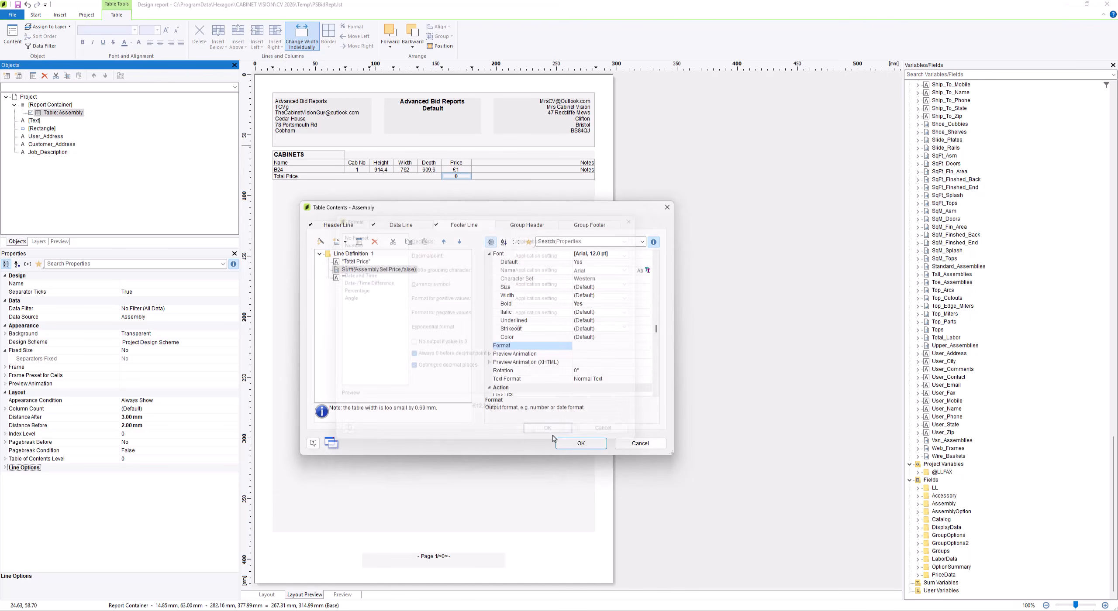
pyautogui.click(581, 444)
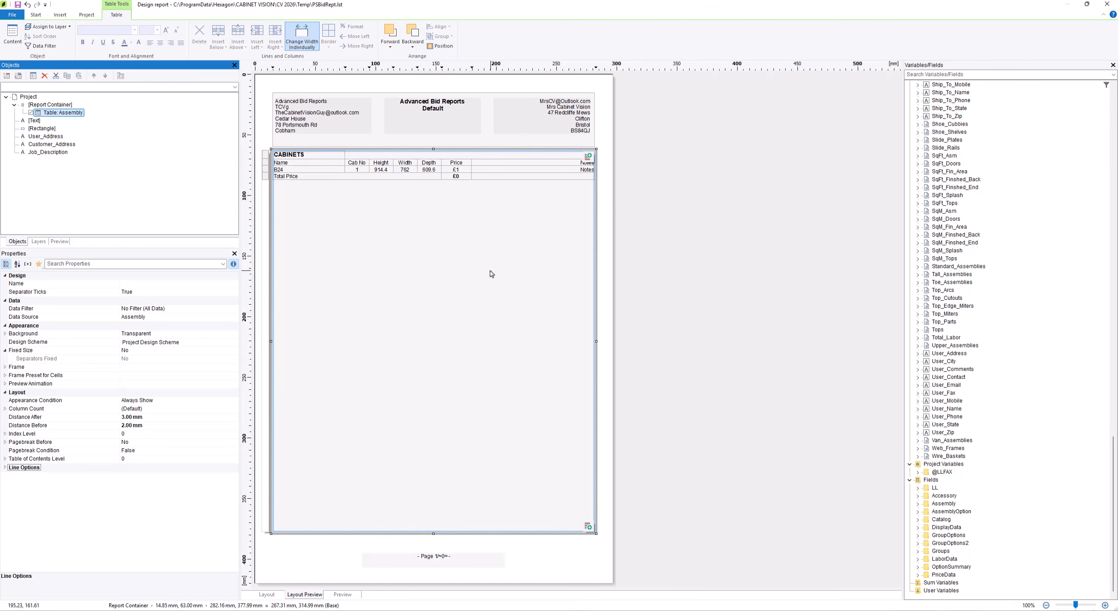
# Close the report design, saving its changes, and refresh the preview of the JobPricing Bid Breakdown Episode 3 report
pyautogui.click(1107, 3)
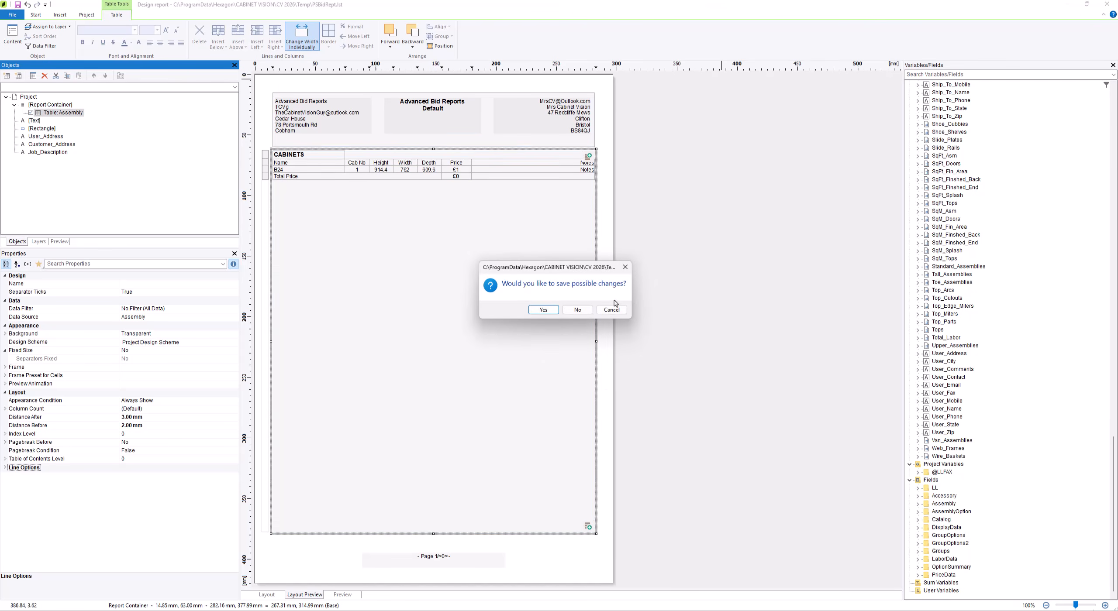
pyautogui.click(543, 311)
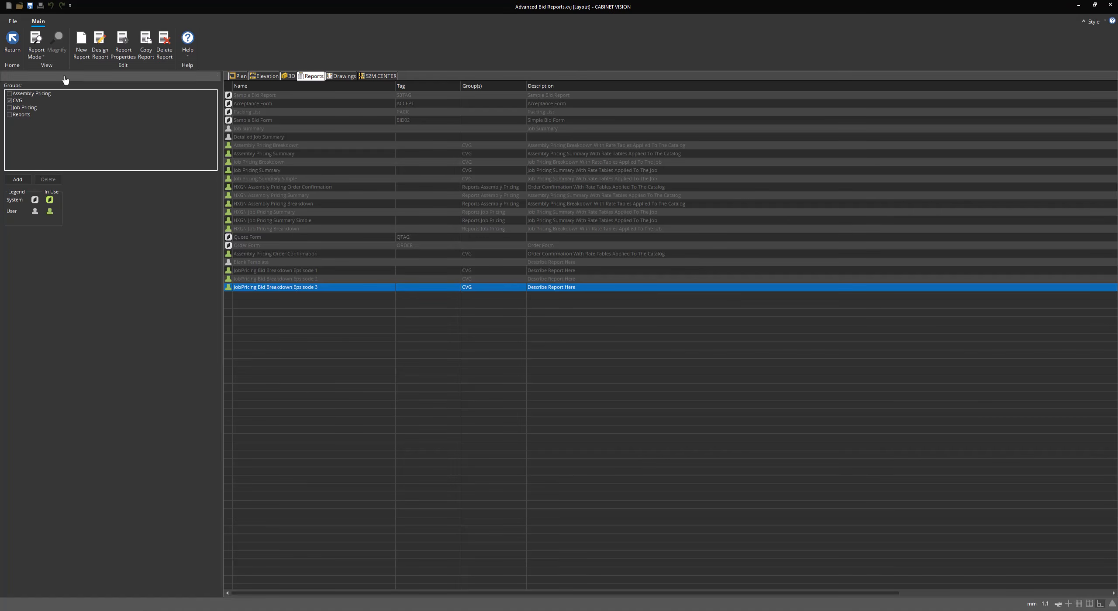
pyautogui.click(13, 50)
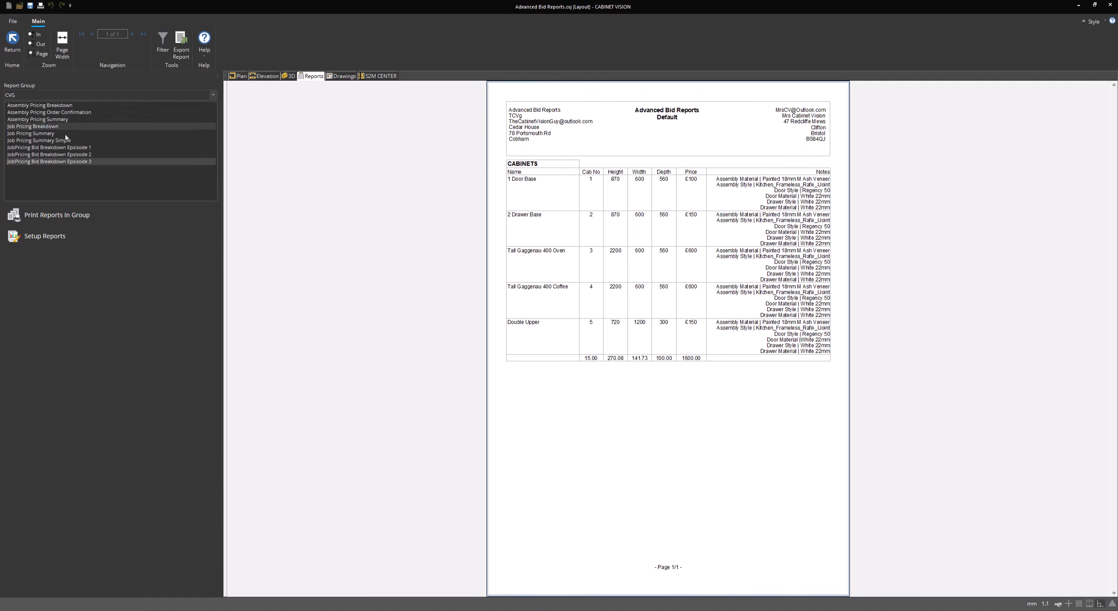
pyautogui.click(92, 156)
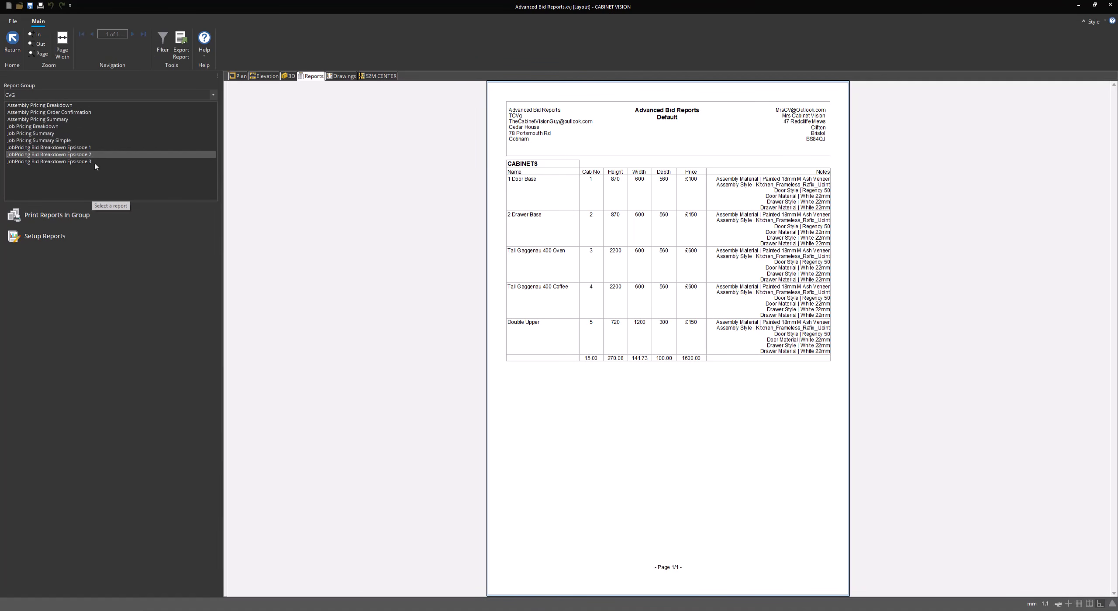
pyautogui.click(95, 162)
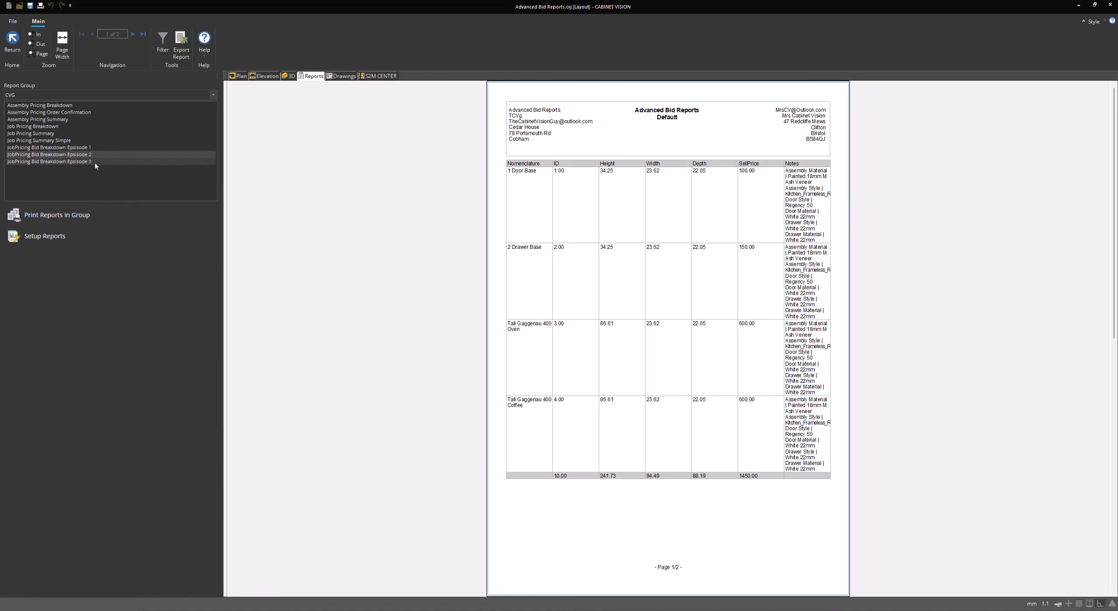